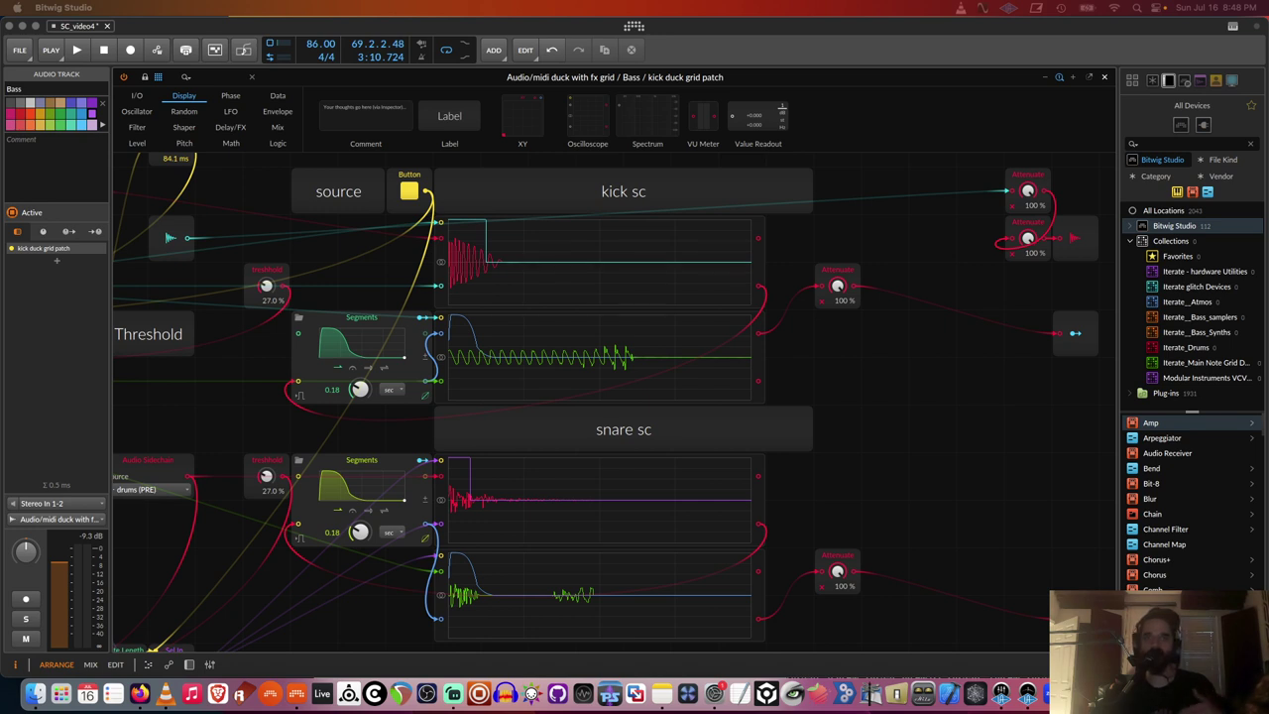
Play the project briefly while watching the kick and snare oscilloscopes in the kick duck grid patch, and close the Grid editor
{"action": "left_click", "coordinate": [935, 484]}
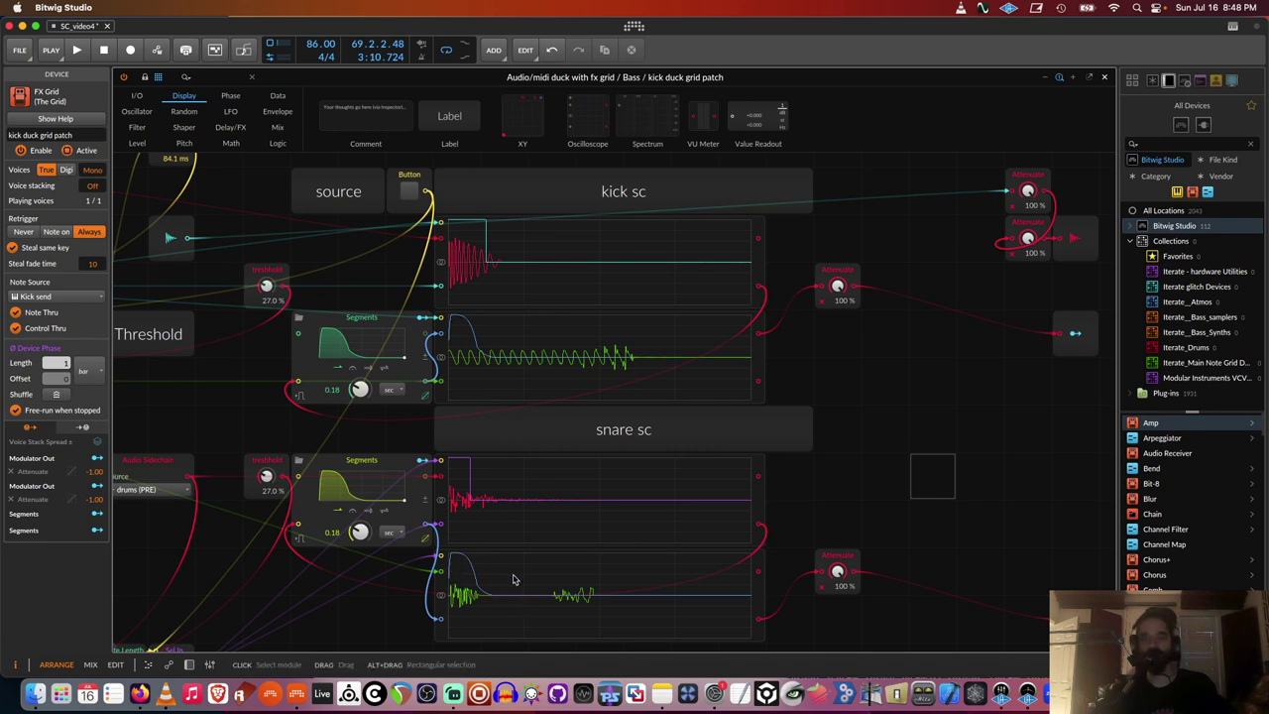
{"action": "key", "text": "space"}
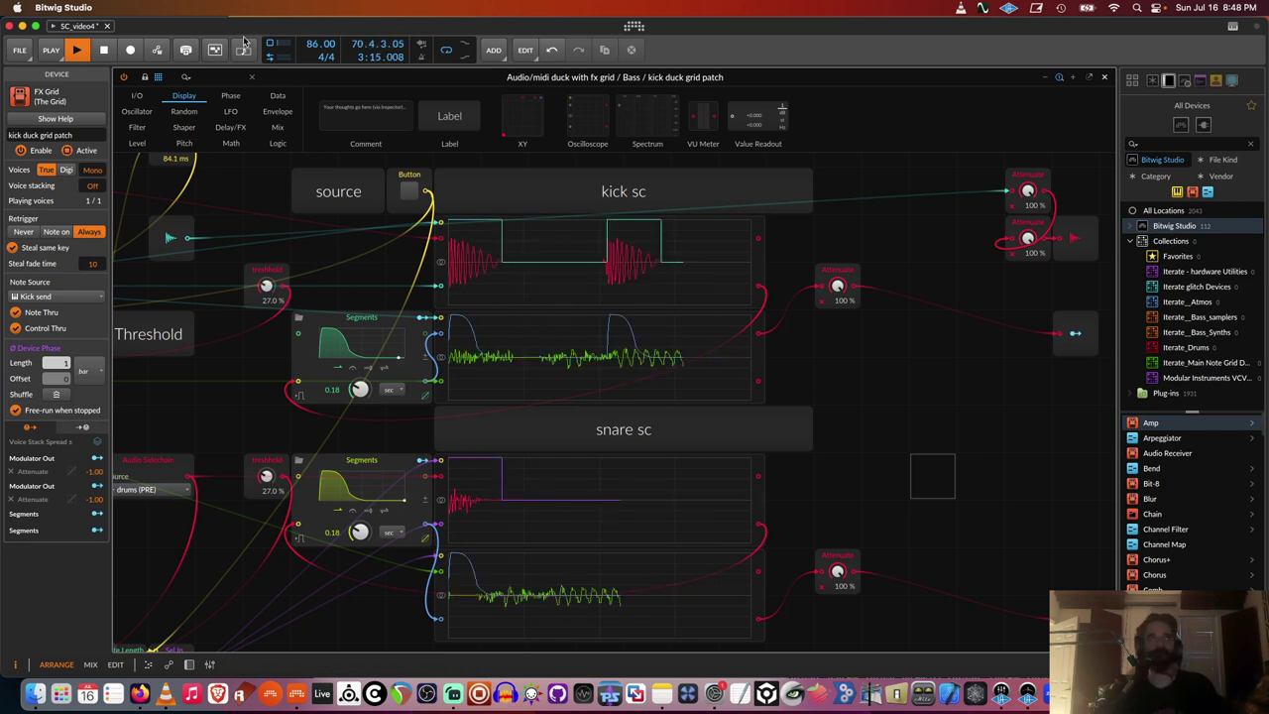
{"action": "key", "text": "space"}
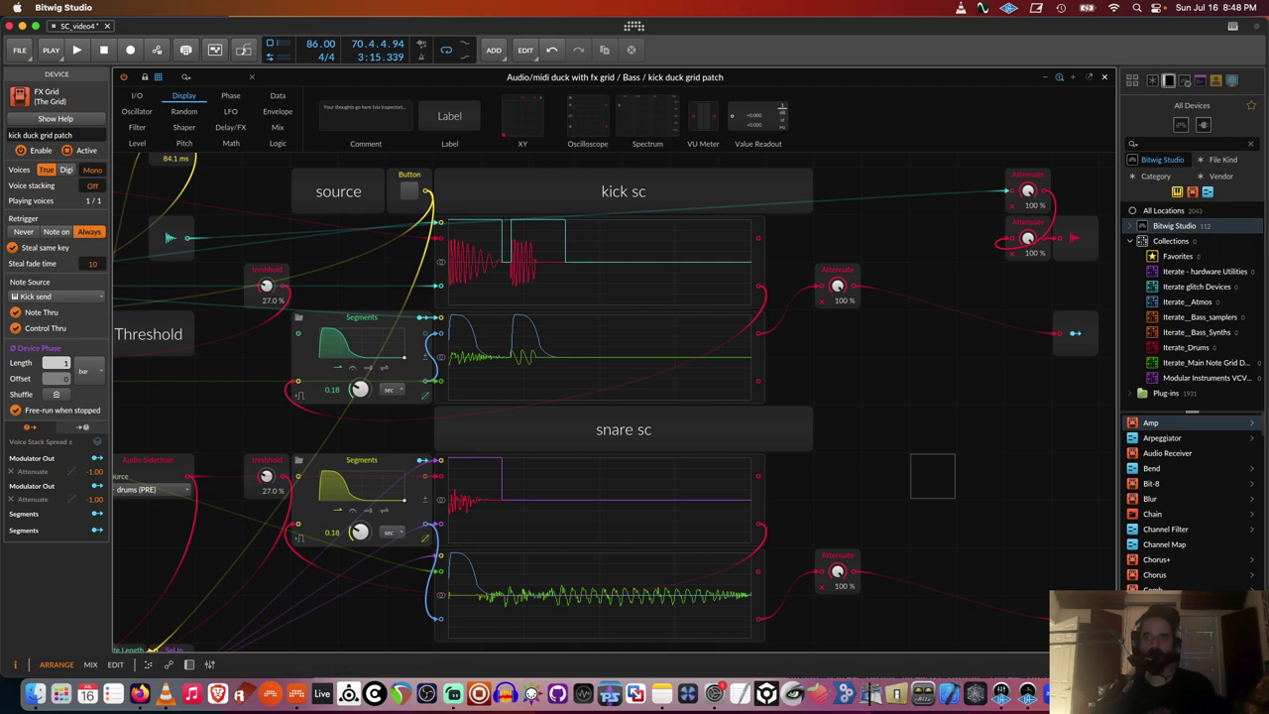
{"action": "left_click", "coordinate": [1106, 78]}
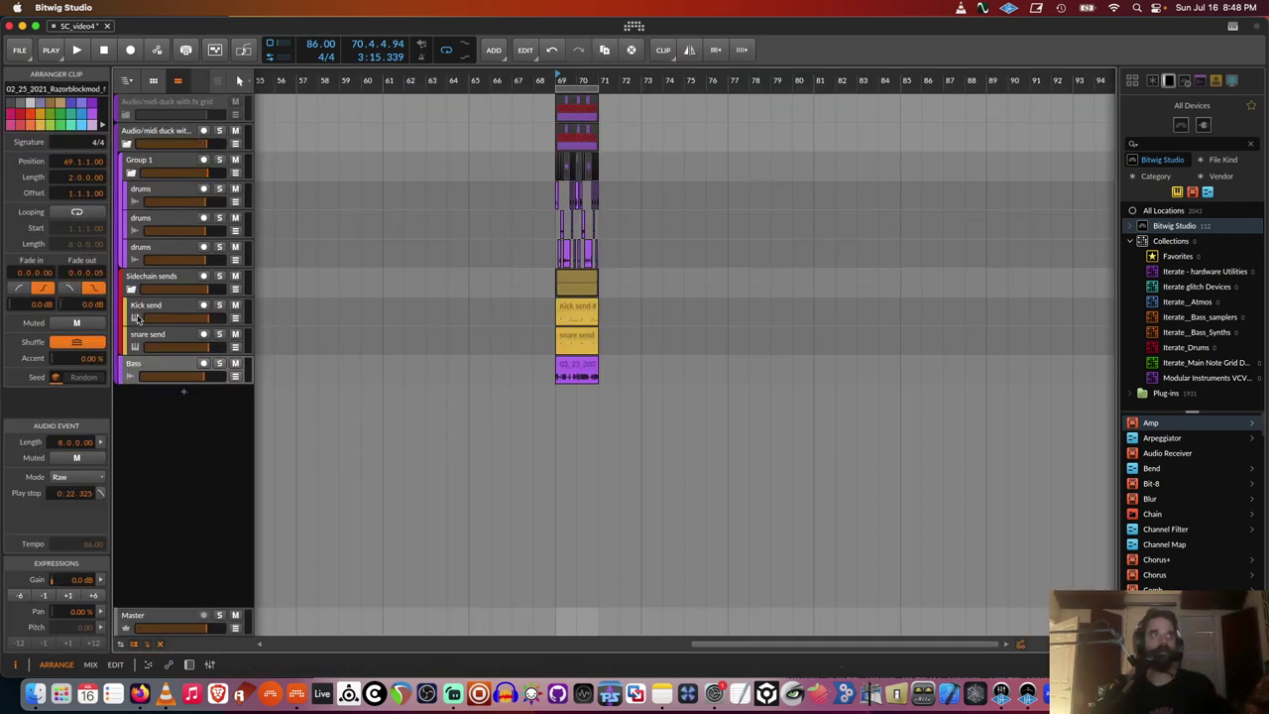
Deactivate the expanded "Audio/midi duck with fx grid" group track and activate the collapsed copy above it
{"action": "left_click", "coordinate": [139, 141]}
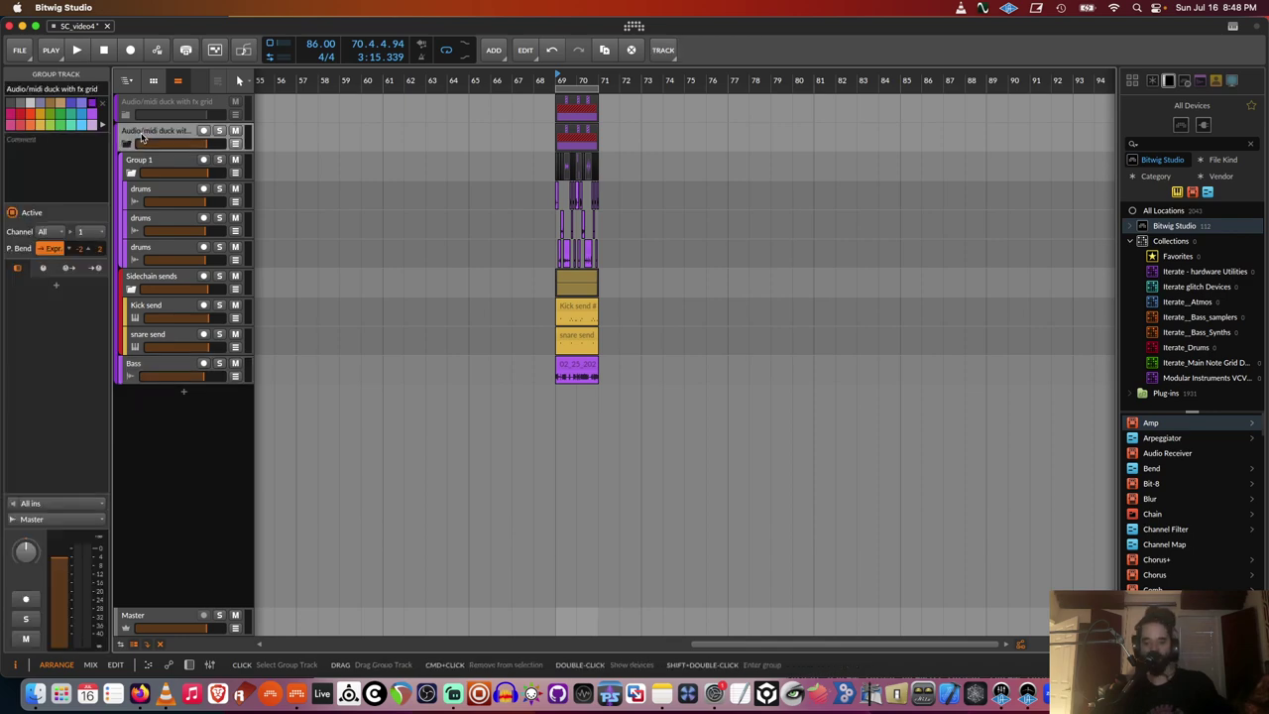
{"action": "key", "text": "alt+a"}
{"action": "left_click", "coordinate": [135, 105]}
{"action": "key", "text": "alt+a"}
Expand the active duck group track, and collapse its Group 1 and the whole deactivated duck group
{"action": "left_click", "coordinate": [126, 114]}
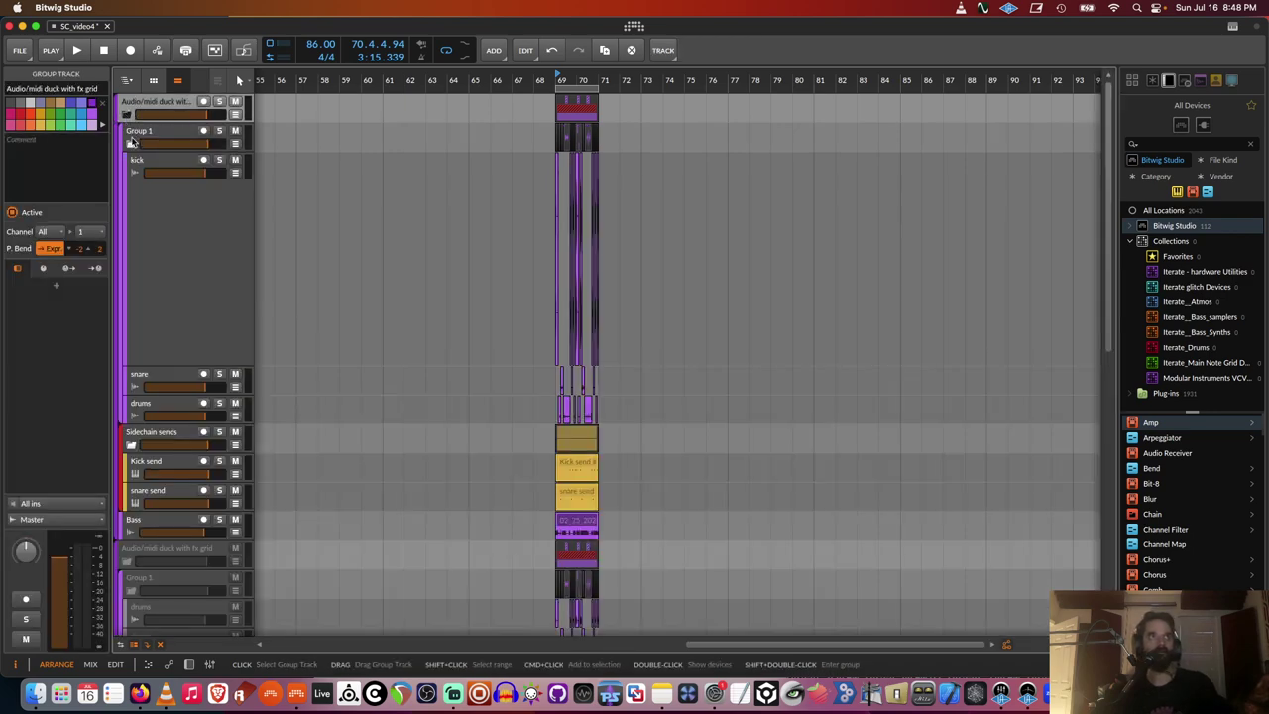
{"action": "scroll", "coordinate": [153, 212], "scroll_direction": "down", "scroll_amount": 5}
{"action": "scroll", "coordinate": [153, 212], "scroll_direction": "up", "scroll_amount": 5}
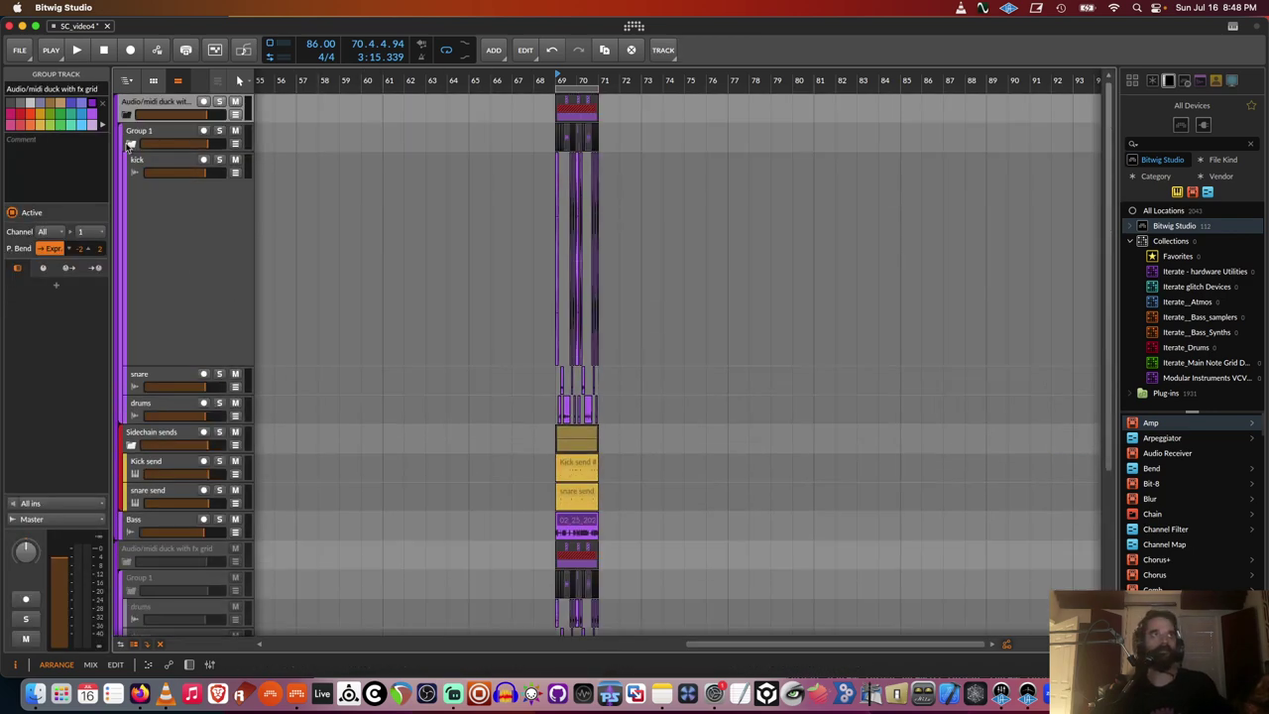
{"action": "left_click", "coordinate": [129, 146]}
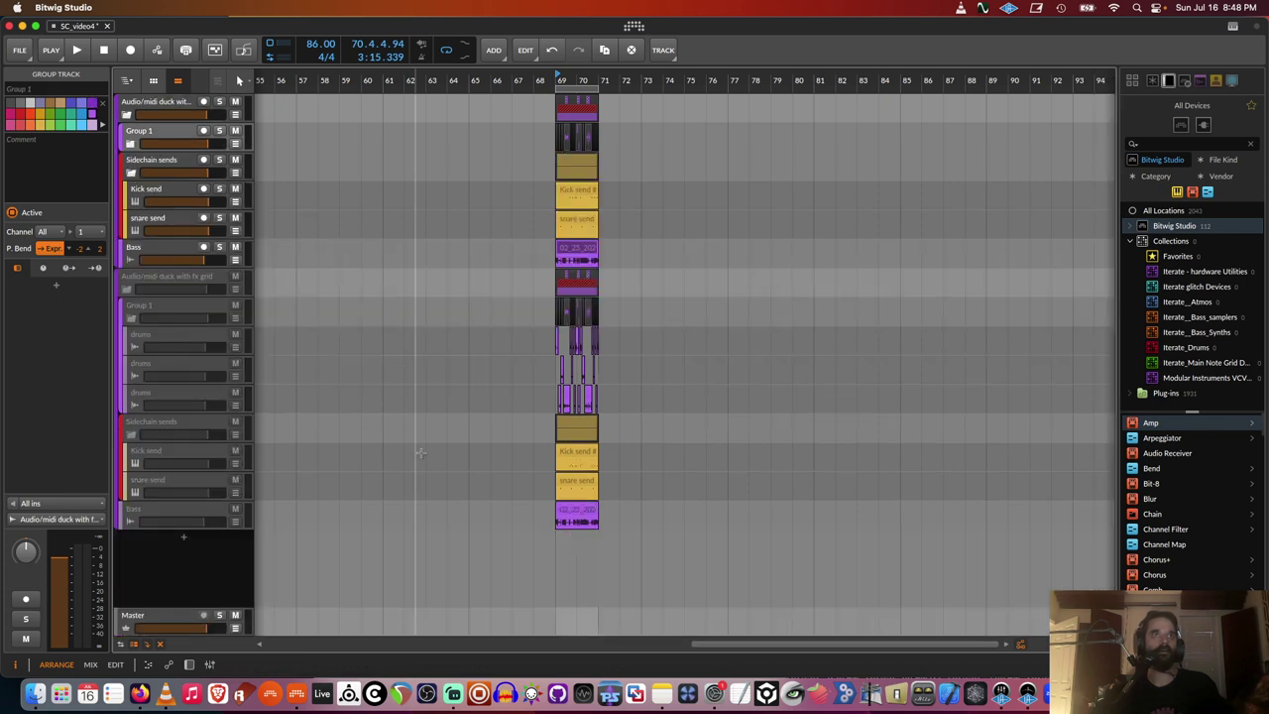
{"action": "left_click", "coordinate": [126, 289]}
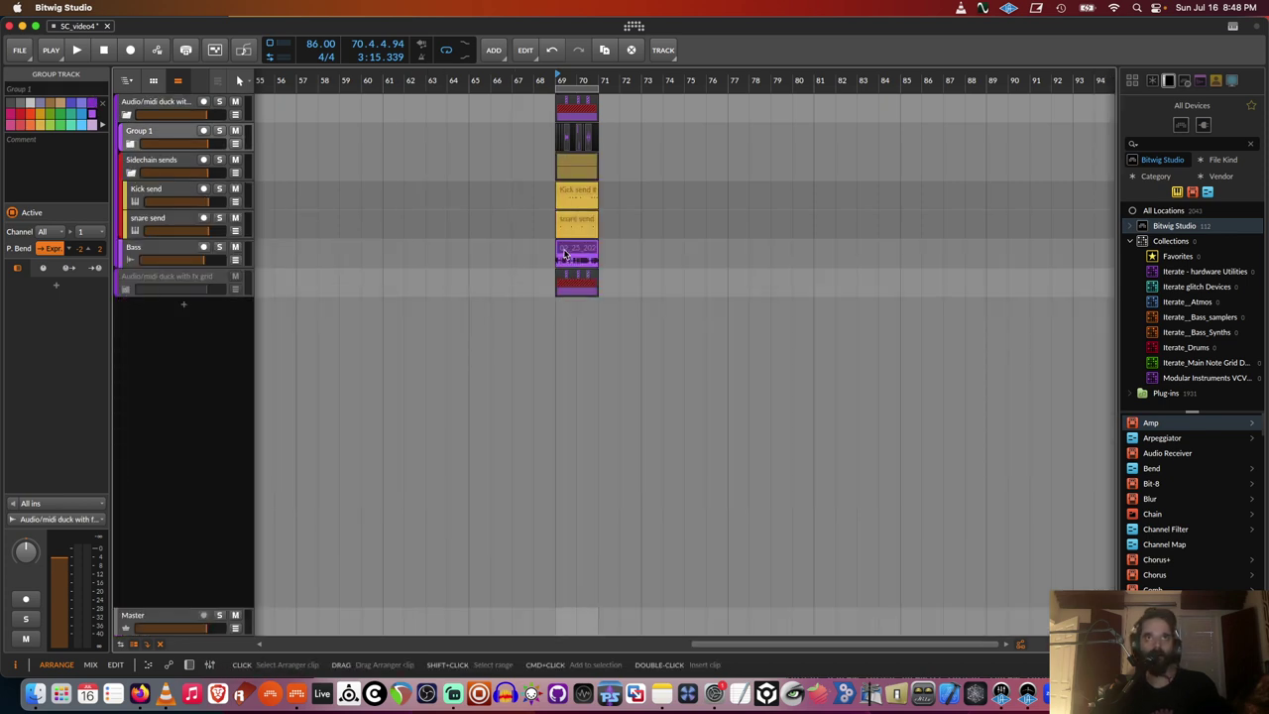
Examine the Note Receiver and the Tool's 4-Stage modulator in the Bass track's midi sc layer, and collapse and disable that layer
{"action": "double_click", "coordinate": [154, 247]}
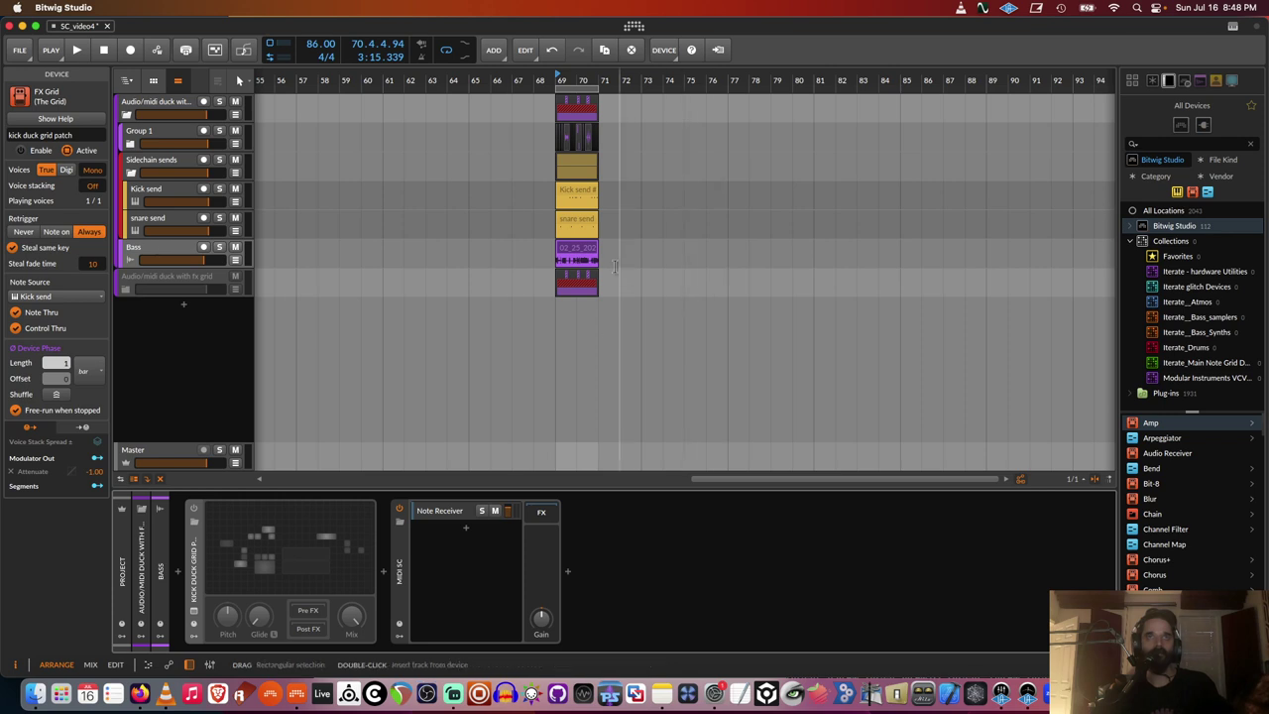
{"action": "left_click", "coordinate": [577, 249]}
{"action": "left_click", "coordinate": [457, 509]}
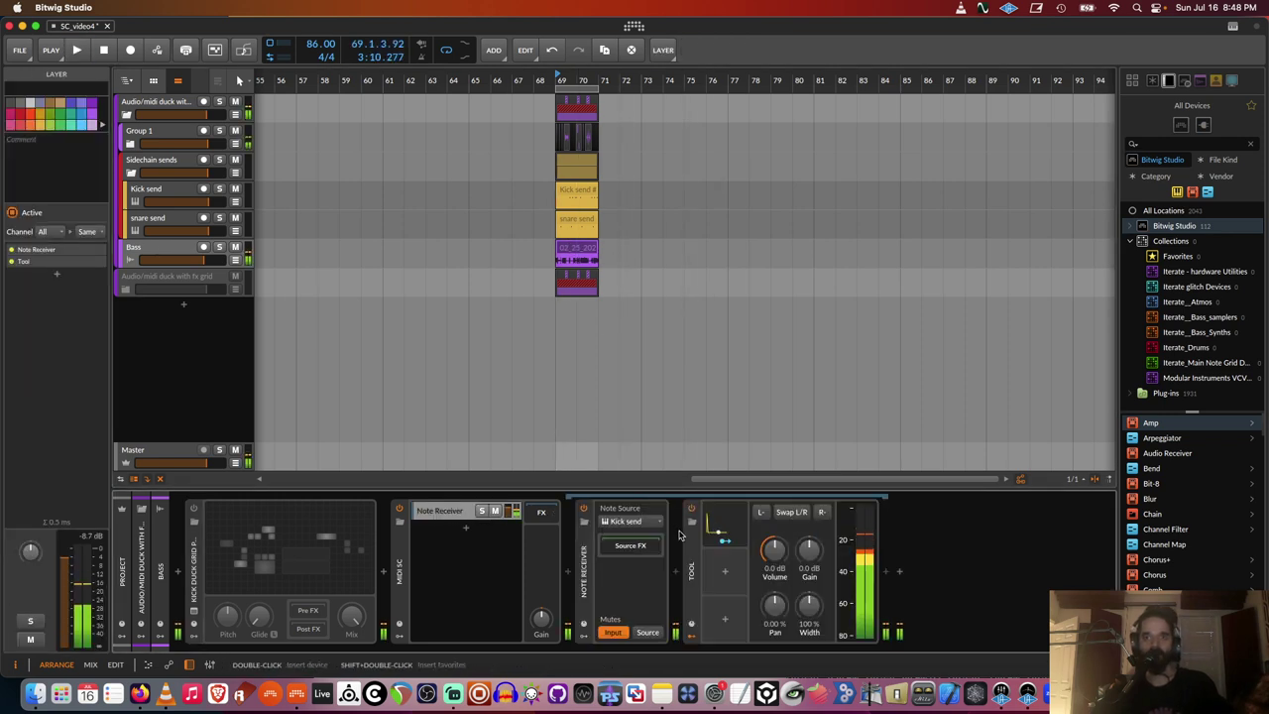
{"action": "left_click", "coordinate": [637, 529]}
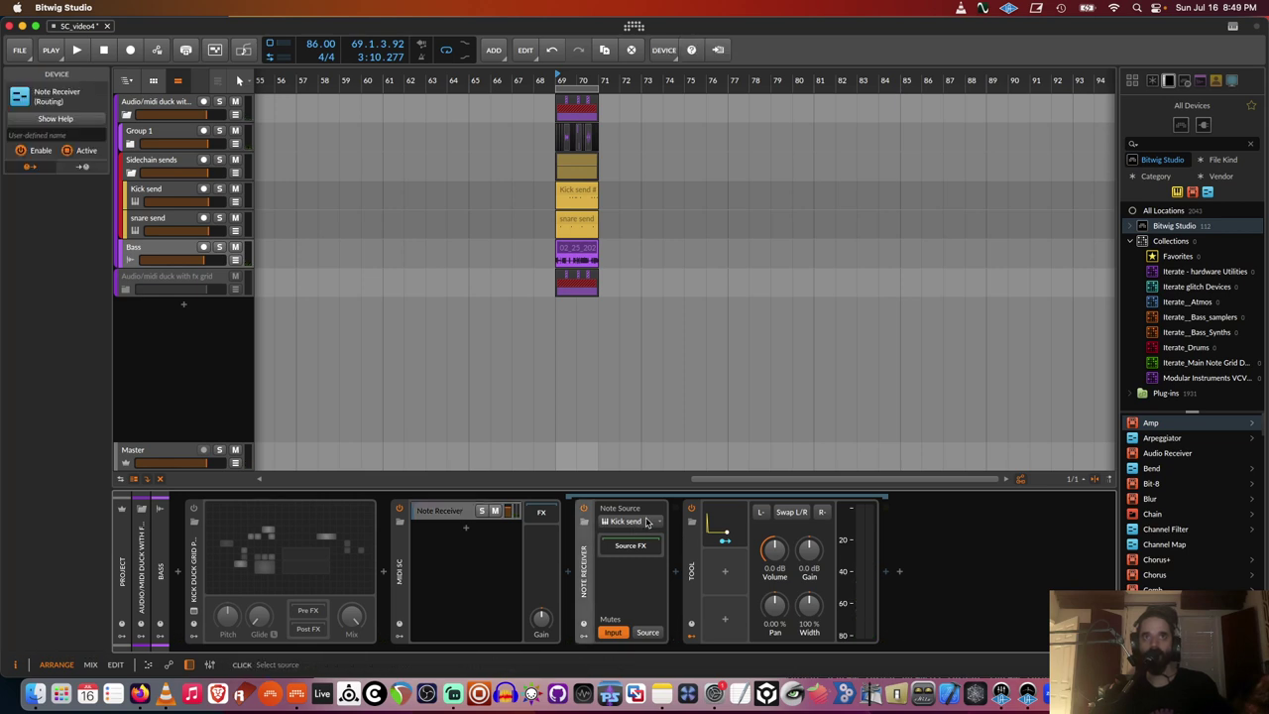
{"action": "left_click", "coordinate": [721, 526]}
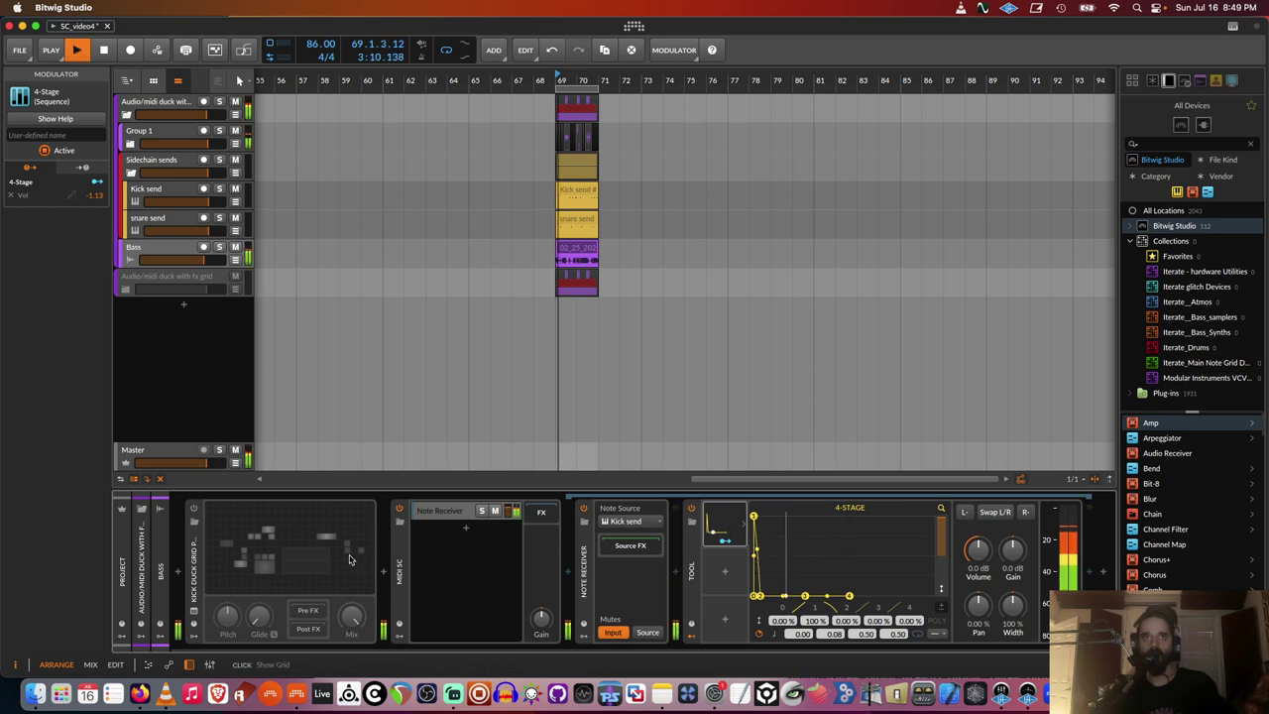
{"action": "double_click", "coordinate": [400, 567]}
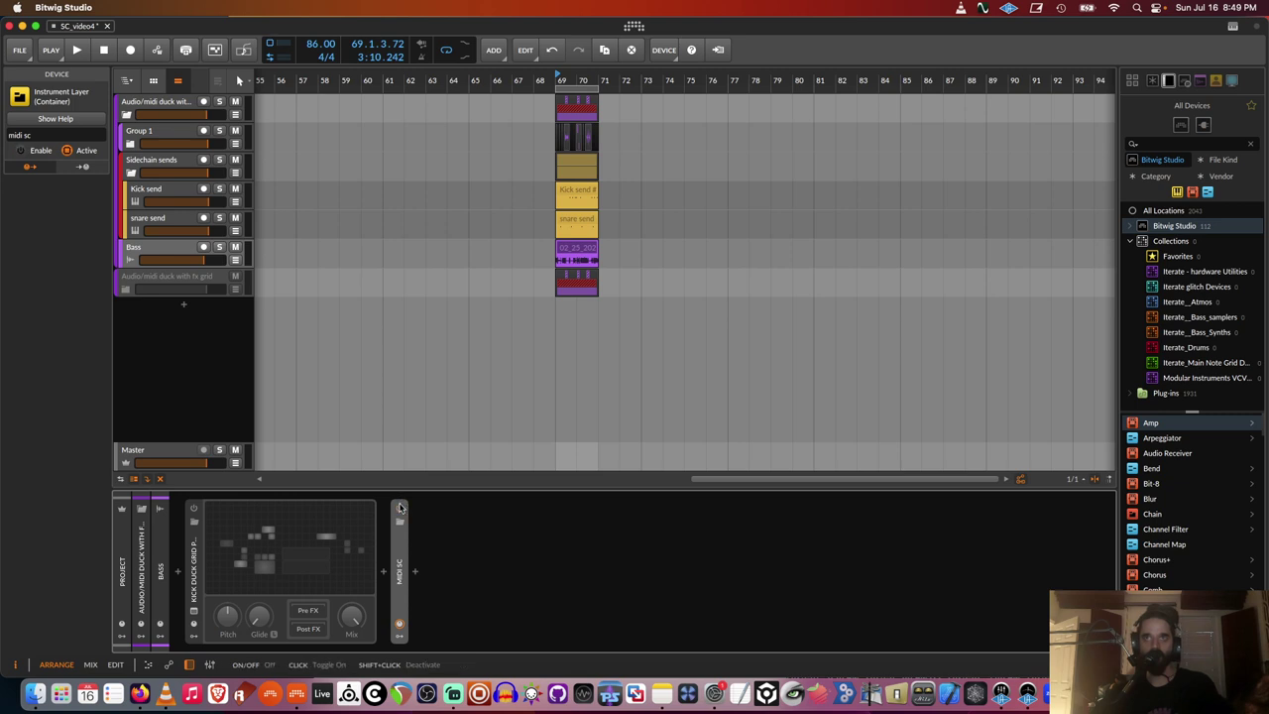
Add a Note Receiver after the midi sc device on the Bass track and set its note source to Kick send
{"action": "left_click", "coordinate": [1178, 143]}
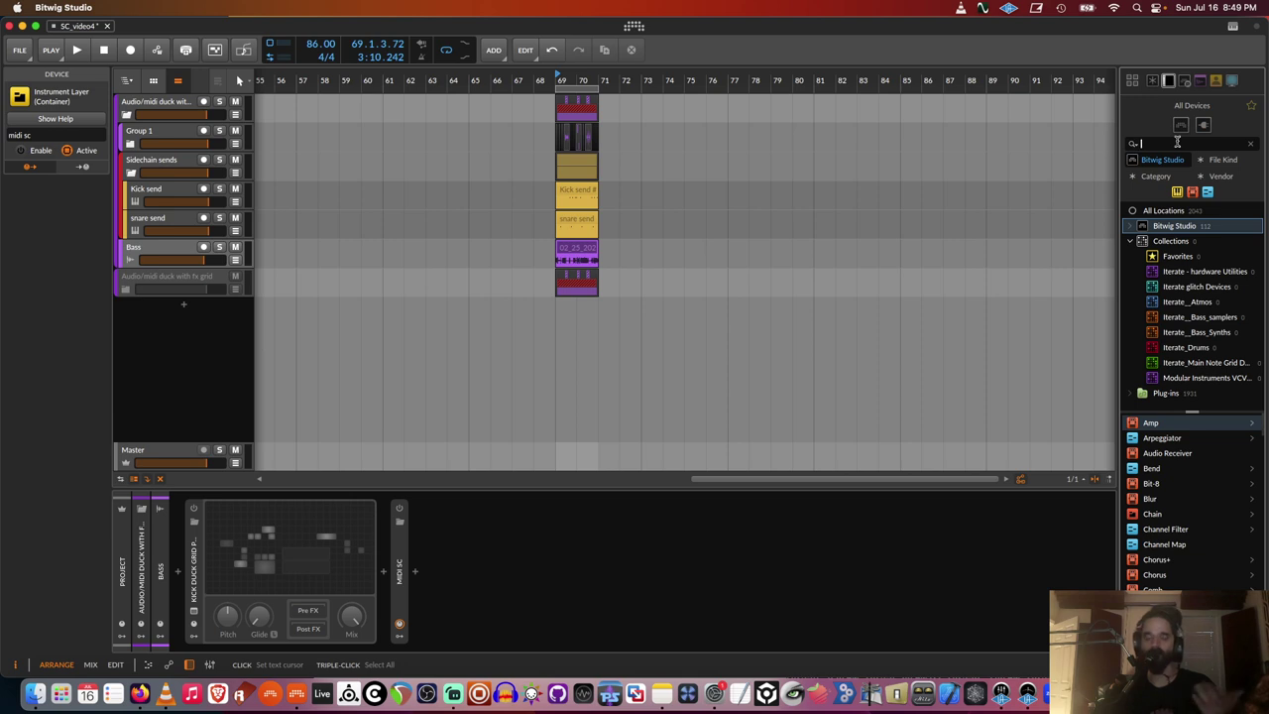
{"action": "type", "text": "note"}
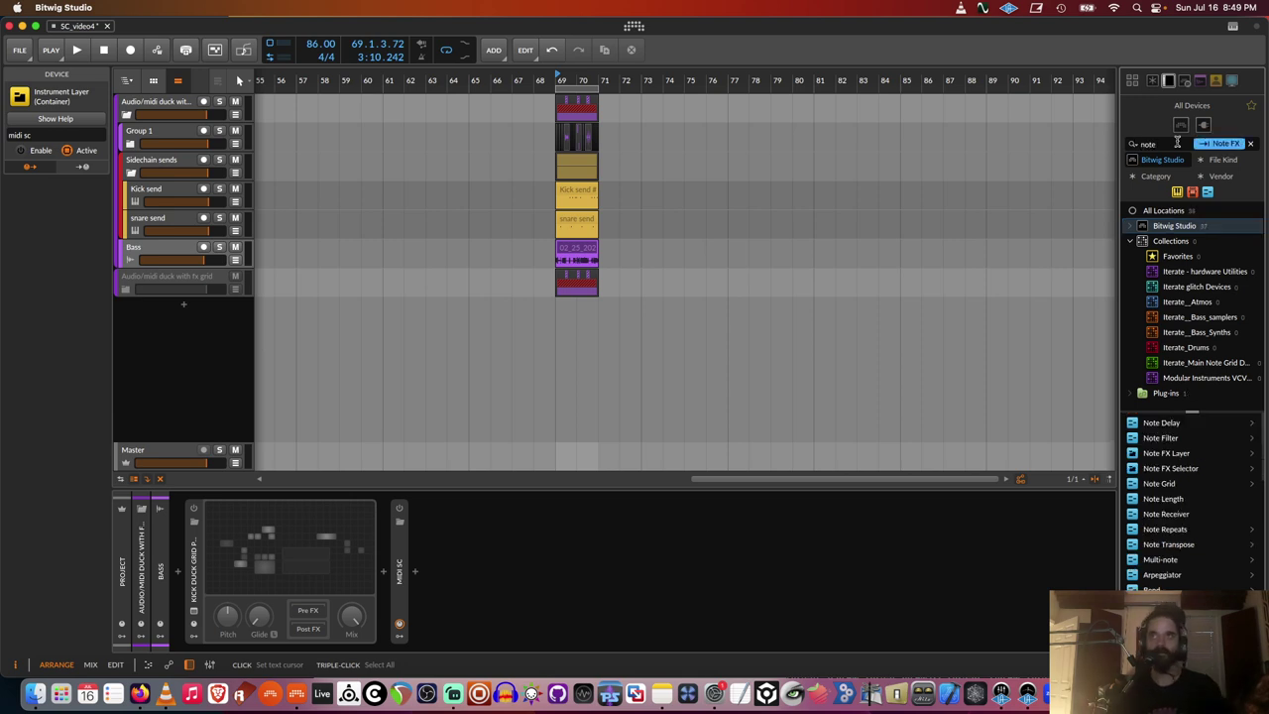
{"action": "left_click_drag", "start_coordinate": [1166, 514], "coordinate": [620, 631]}
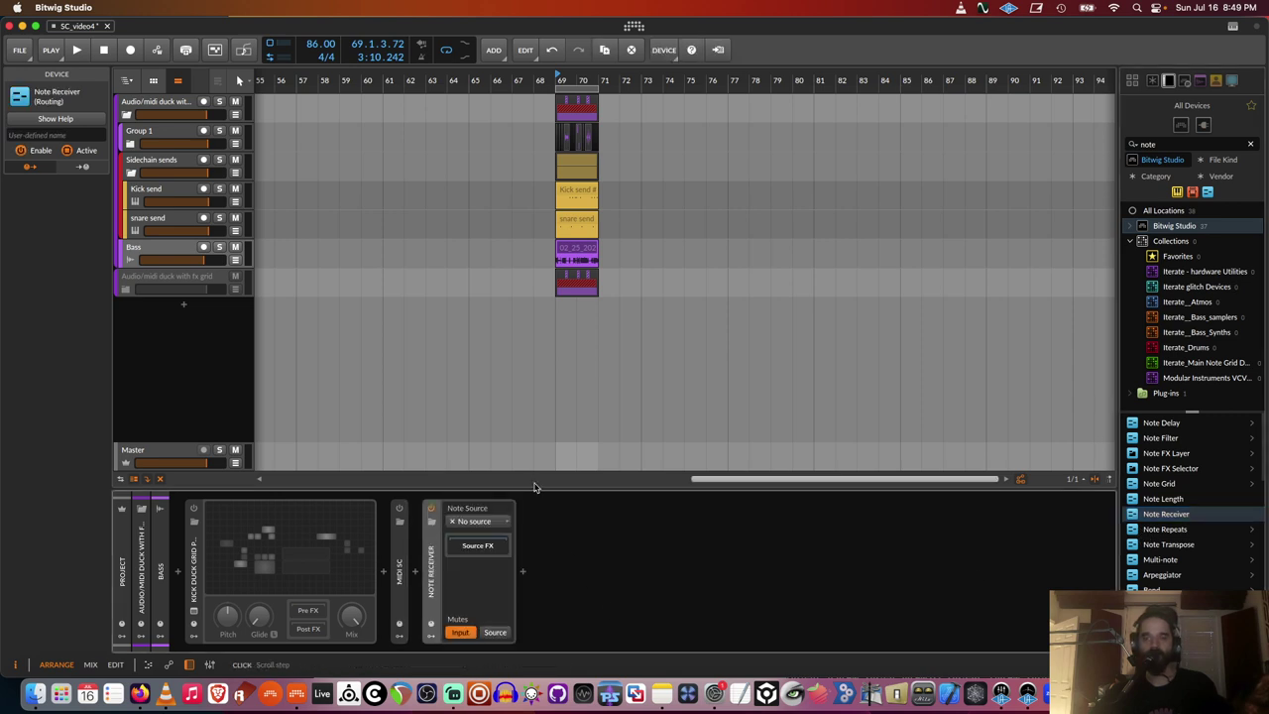
{"action": "left_click", "coordinate": [479, 521]}
{"action": "mouse_move", "coordinate": [485, 569]}
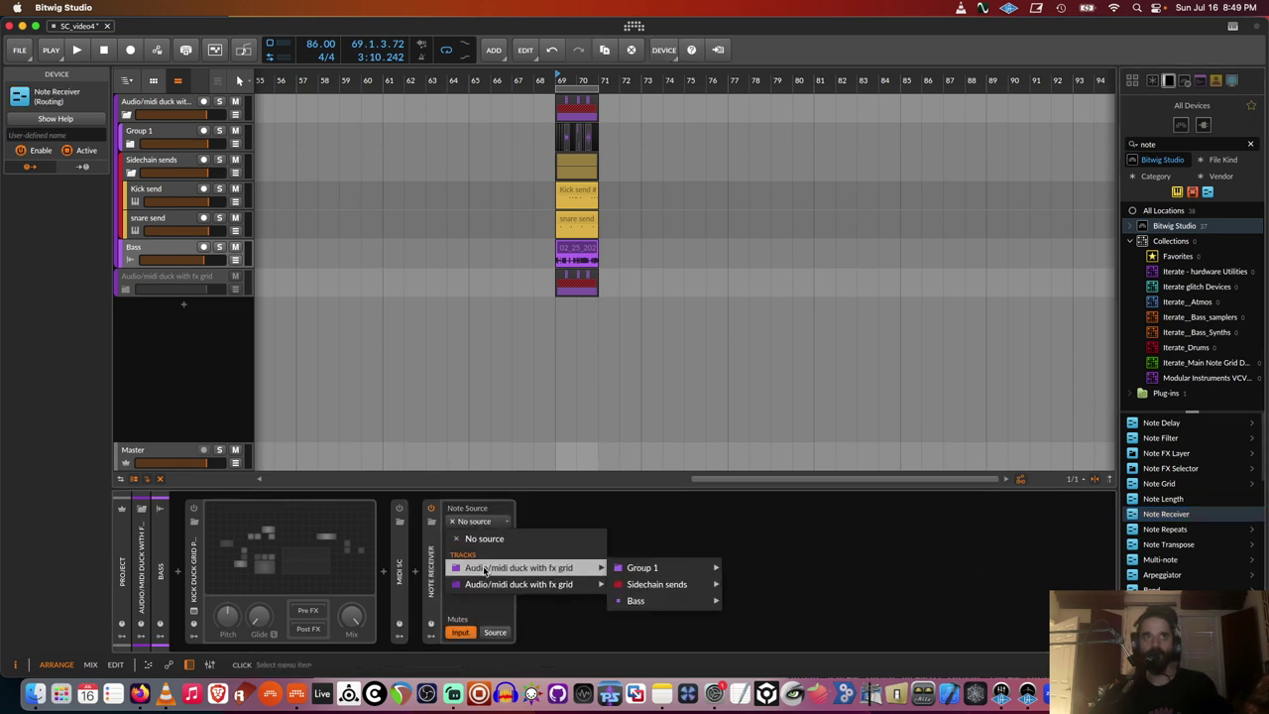
{"action": "mouse_move", "coordinate": [649, 567]}
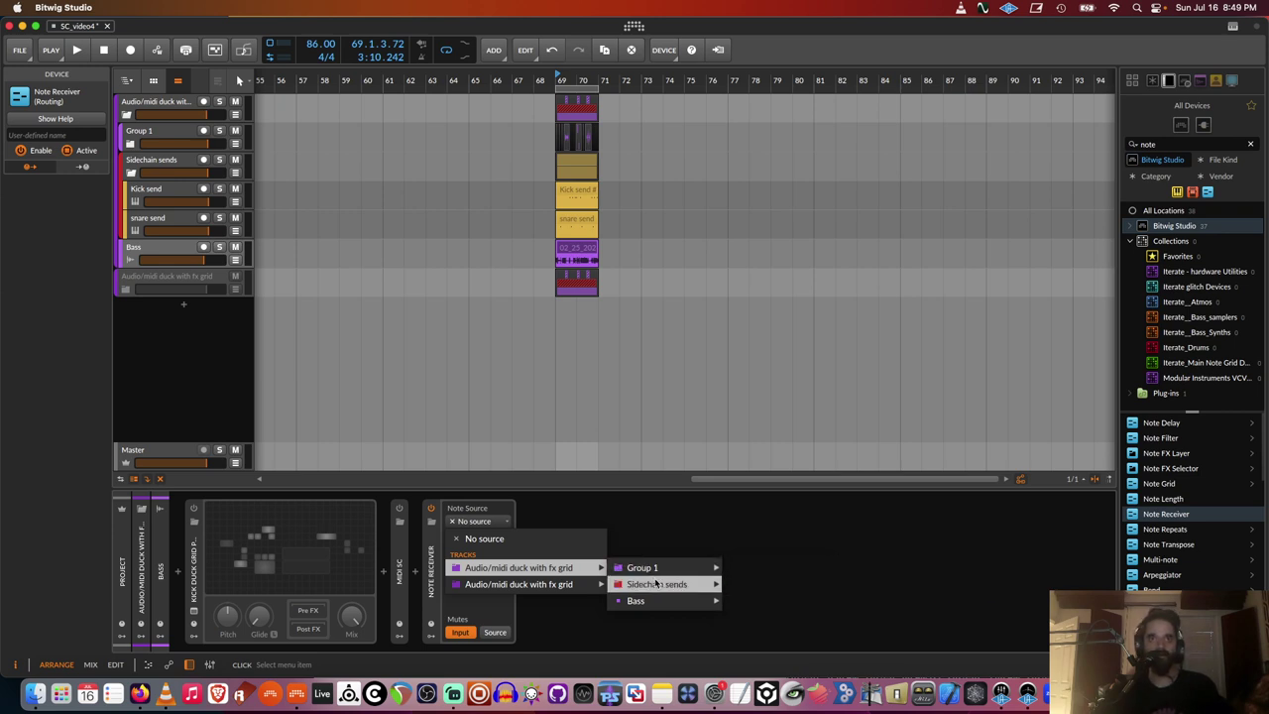
{"action": "mouse_move", "coordinate": [785, 584]}
{"action": "left_click", "coordinate": [932, 585]}
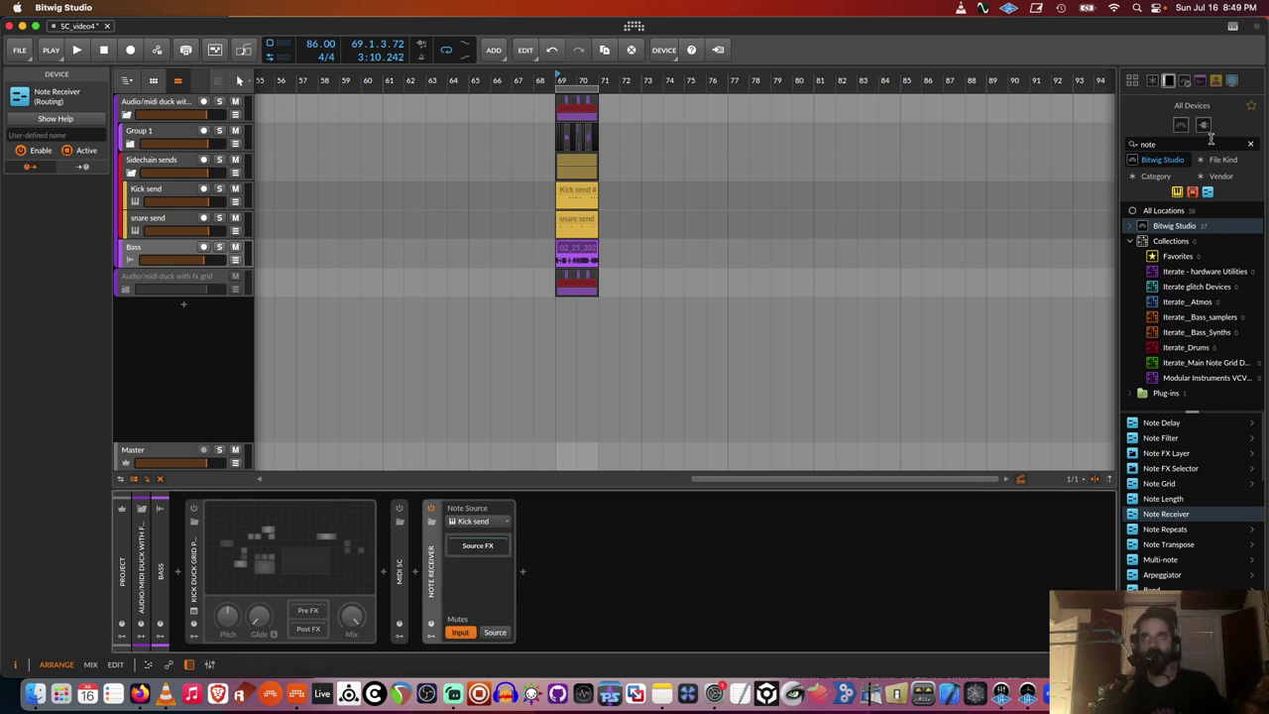
Find the Tool device and add it after the Note Receiver on the Bass track
{"action": "left_click", "coordinate": [1165, 143]}
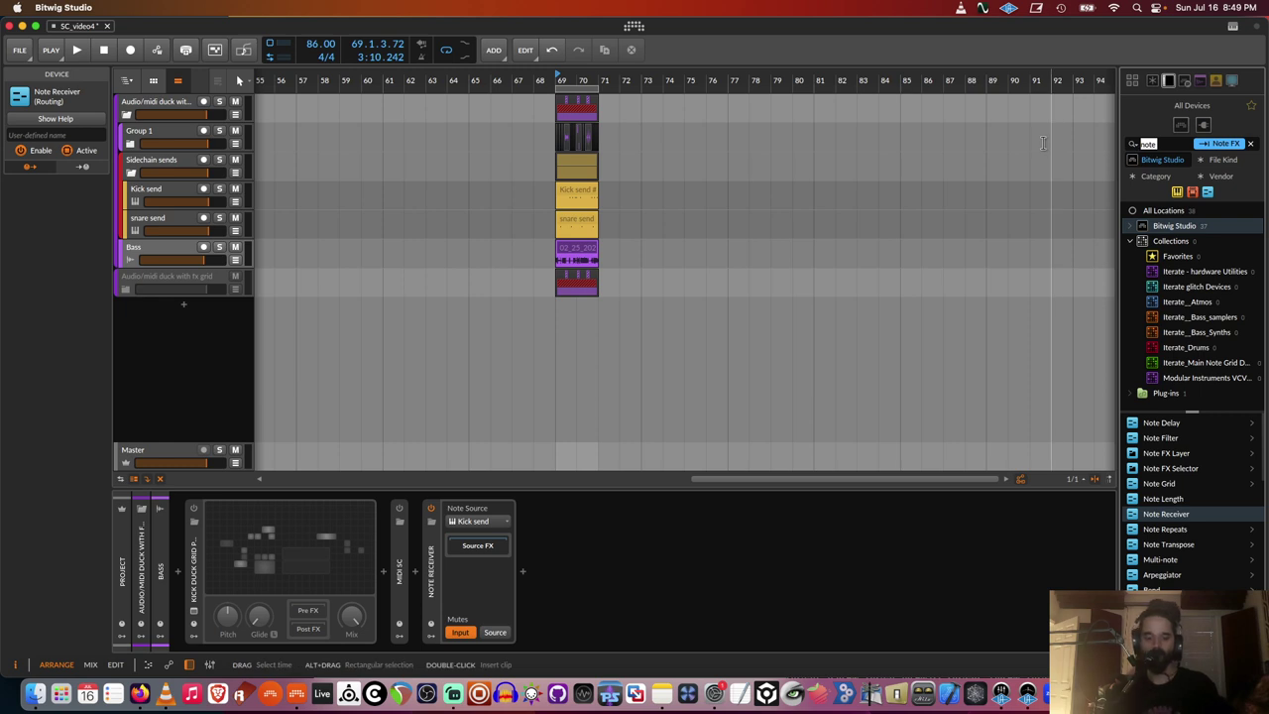
{"action": "type", "text": "tool"}
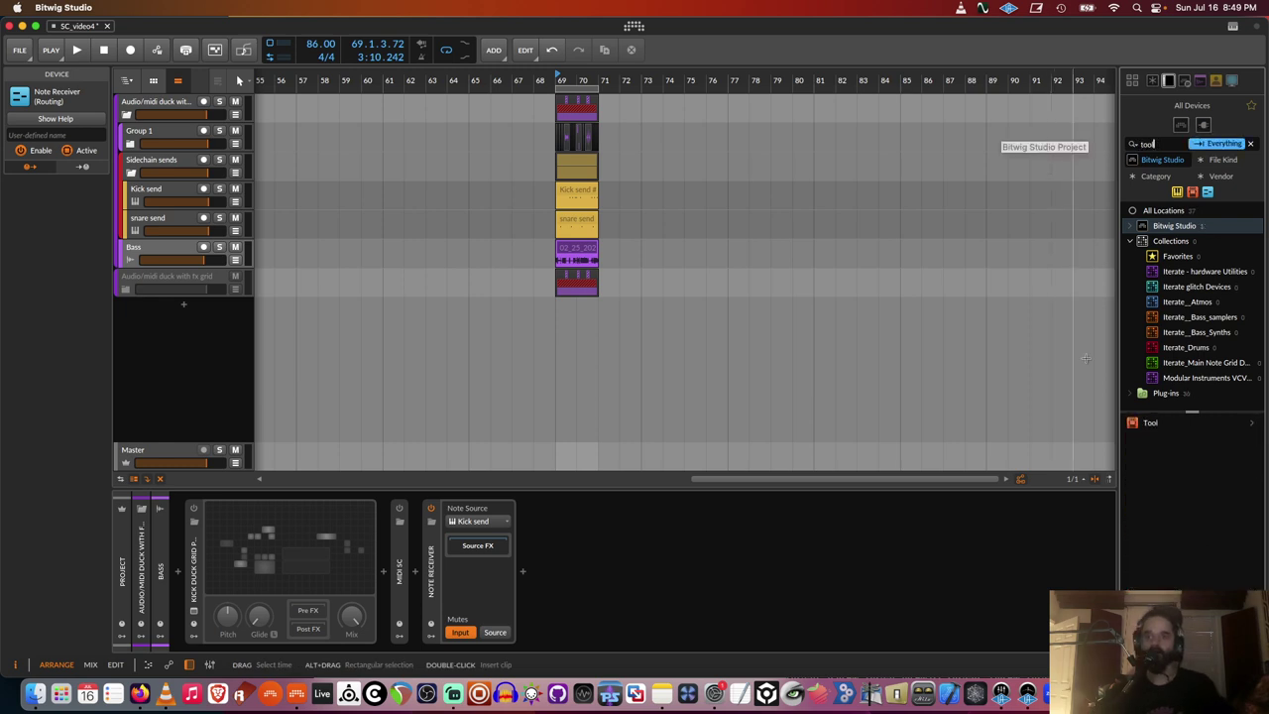
{"action": "left_click_drag", "start_coordinate": [1150, 423], "coordinate": [764, 603]}
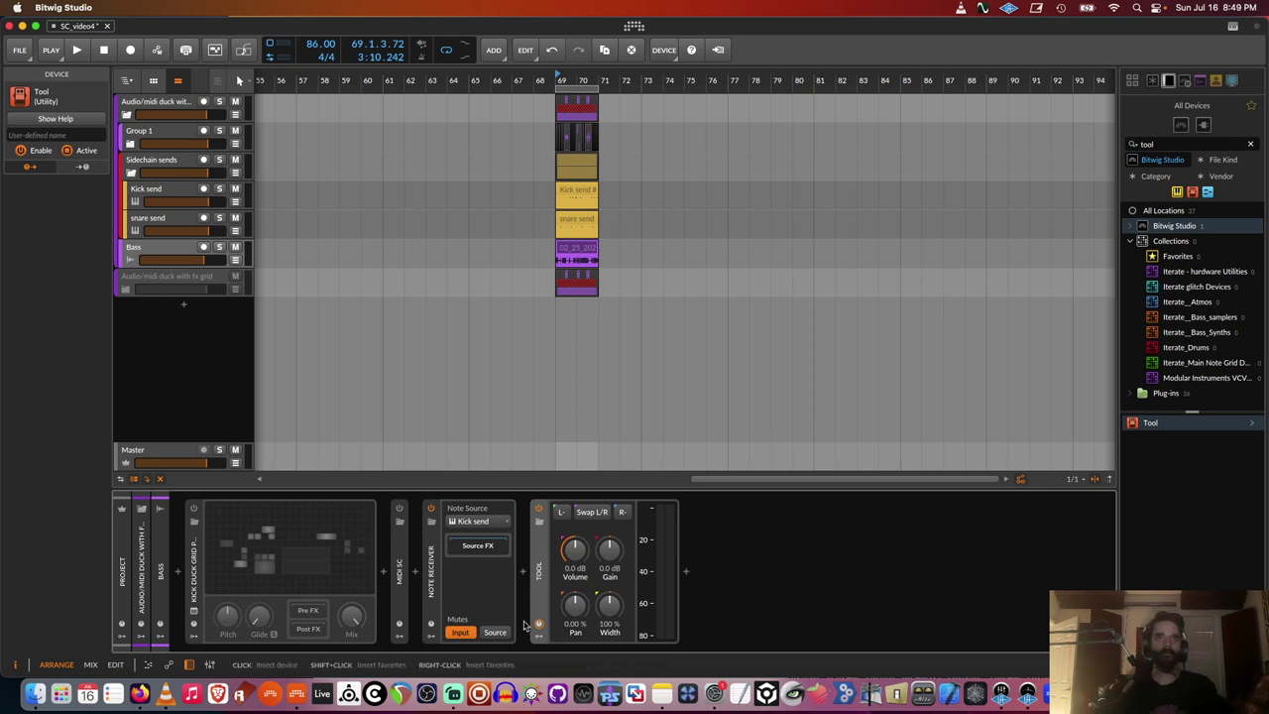
Show the Tool's modulator slots and add a 4-Stage modulator to the first one
{"action": "left_click", "coordinate": [539, 522]}
{"action": "left_click", "coordinate": [562, 528]}
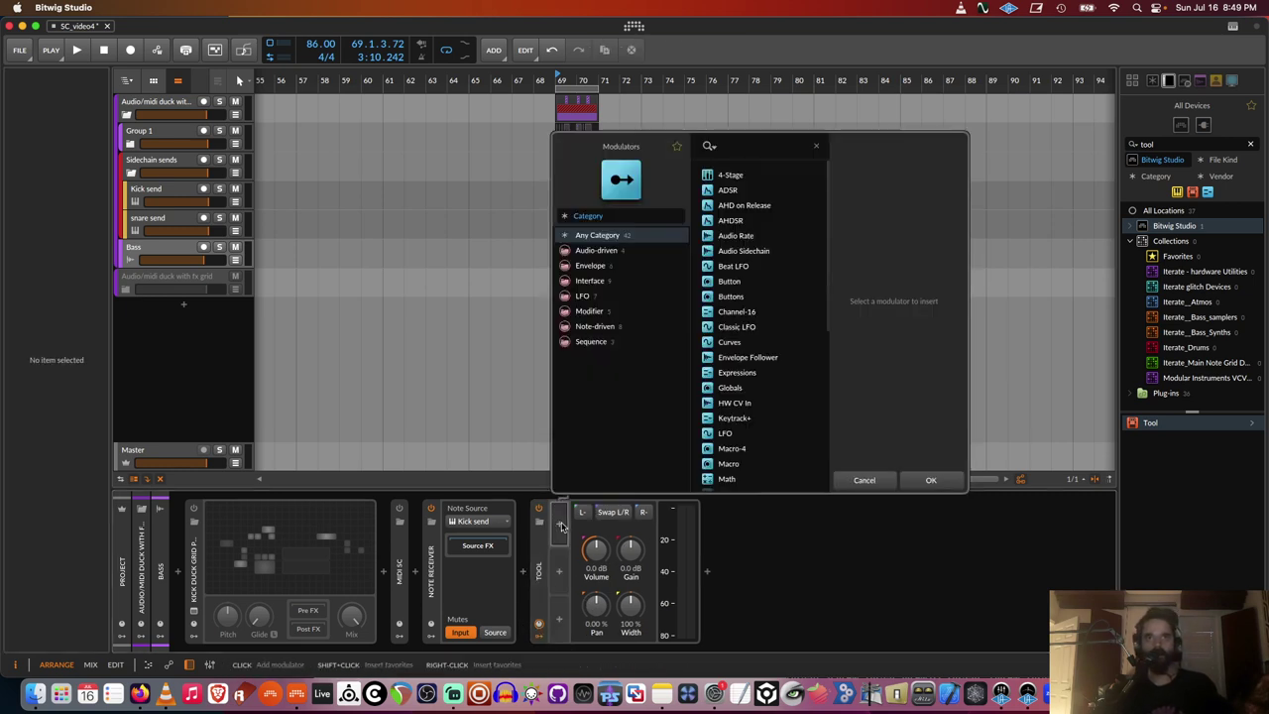
{"action": "scroll", "coordinate": [734, 292], "scroll_direction": "down", "scroll_amount": 3}
{"action": "scroll", "coordinate": [735, 294], "scroll_direction": "up", "scroll_amount": 3}
{"action": "double_click", "coordinate": [730, 175]}
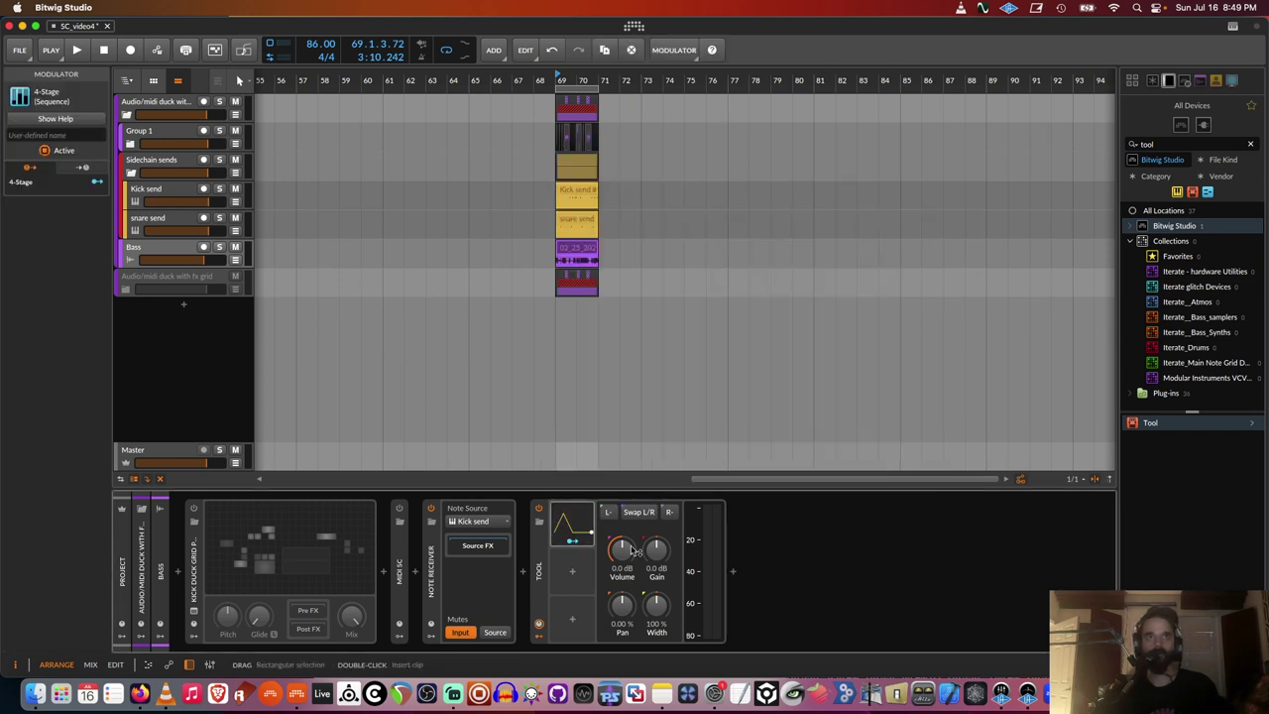
Map the 4-Stage modulator to the Tool's Volume with an amount of -0.98
{"action": "left_click", "coordinate": [572, 540]}
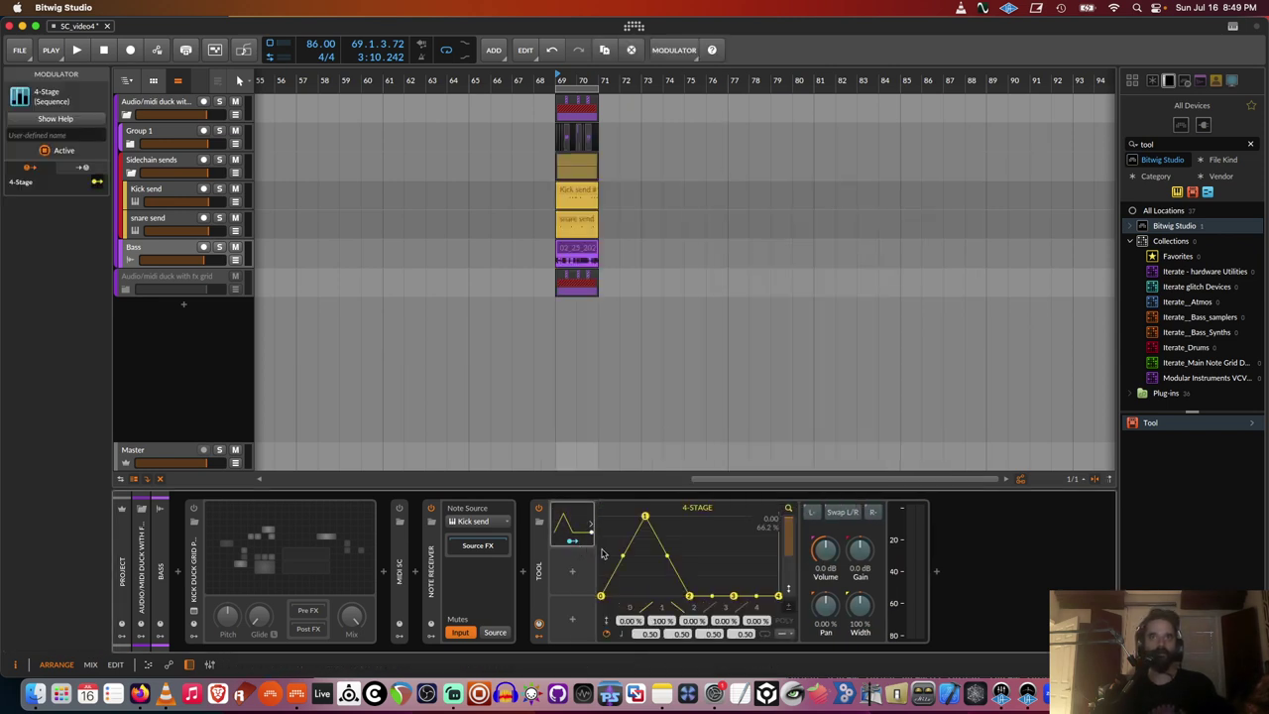
{"action": "left_click_drag", "start_coordinate": [826, 549], "coordinate": [826, 595]}
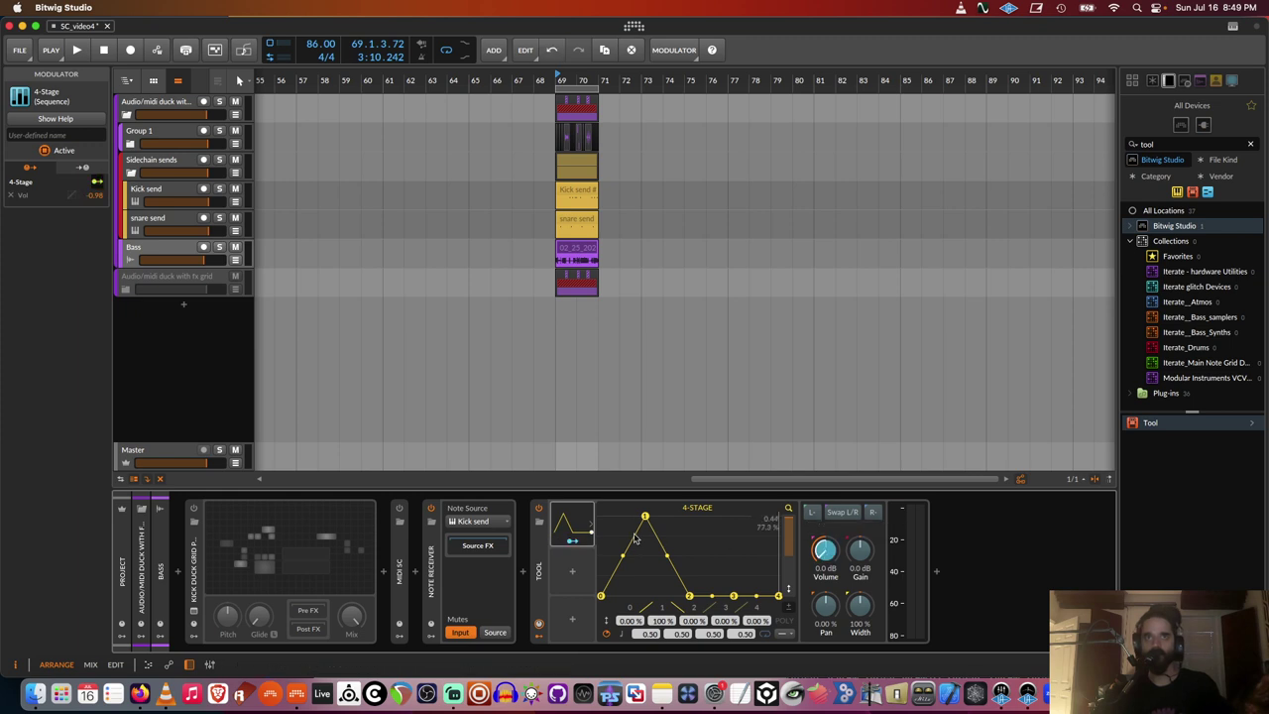
{"action": "left_click", "coordinate": [572, 540]}
Set the 4-Stage envelope's first stage time to 0.00 and its second to about 0.12, and play back the ducking
{"action": "left_click_drag", "start_coordinate": [645, 516], "coordinate": [601, 517]}
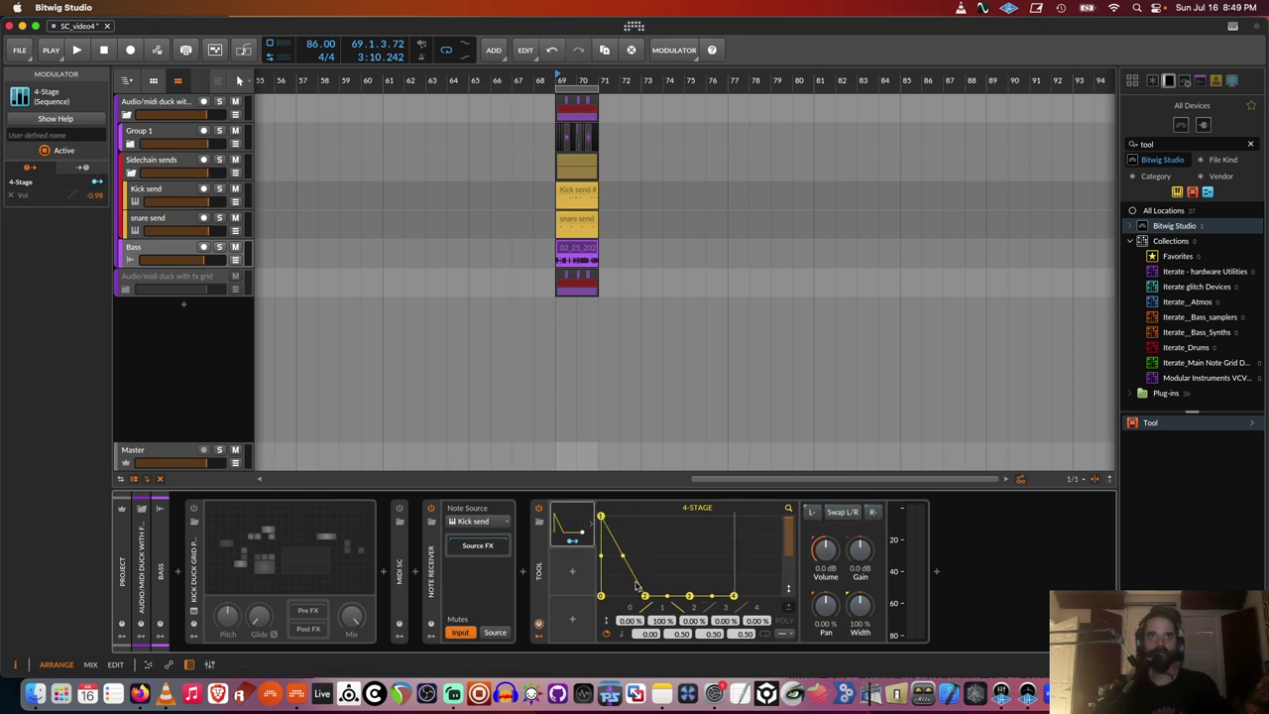
{"action": "left_click_drag", "start_coordinate": [689, 596], "coordinate": [612, 596]}
{"action": "key", "text": "space"}
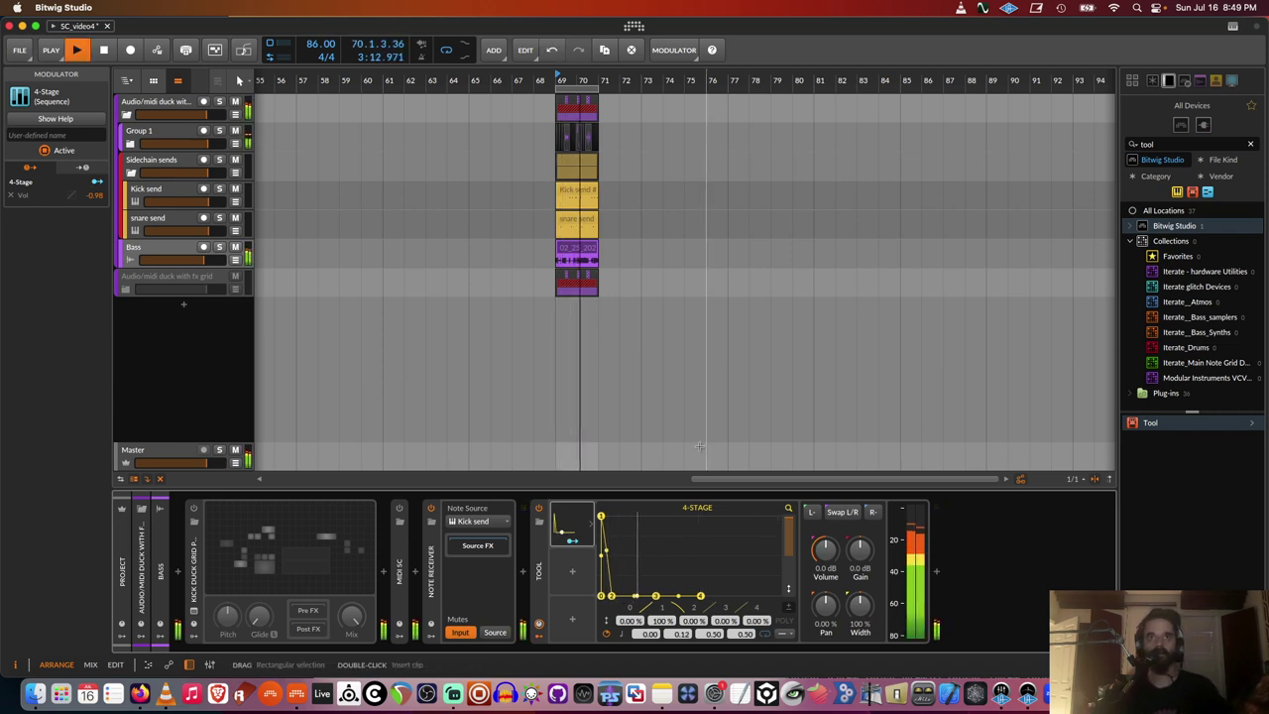
{"action": "key", "text": "space"}
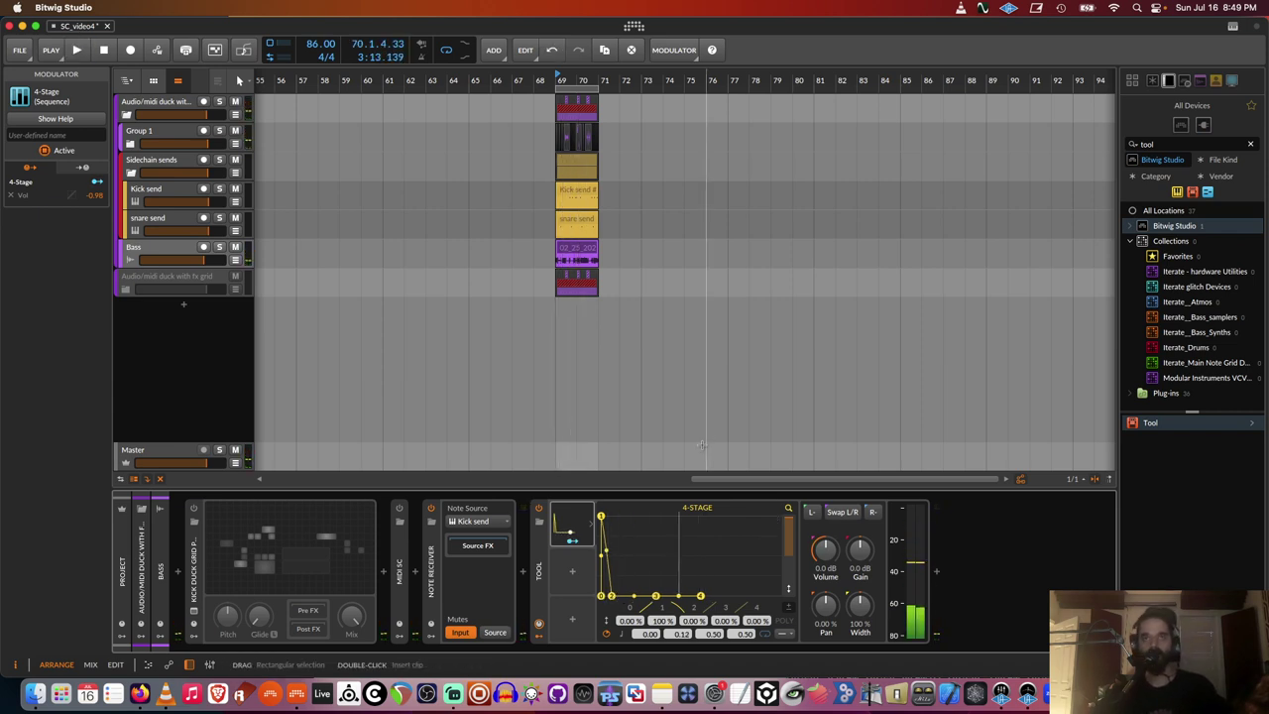
Collapse the Tool's main controls and duplicate the Note Receiver and Tool pair to the end of the Bass device chain
{"action": "double_click", "coordinate": [540, 565]}
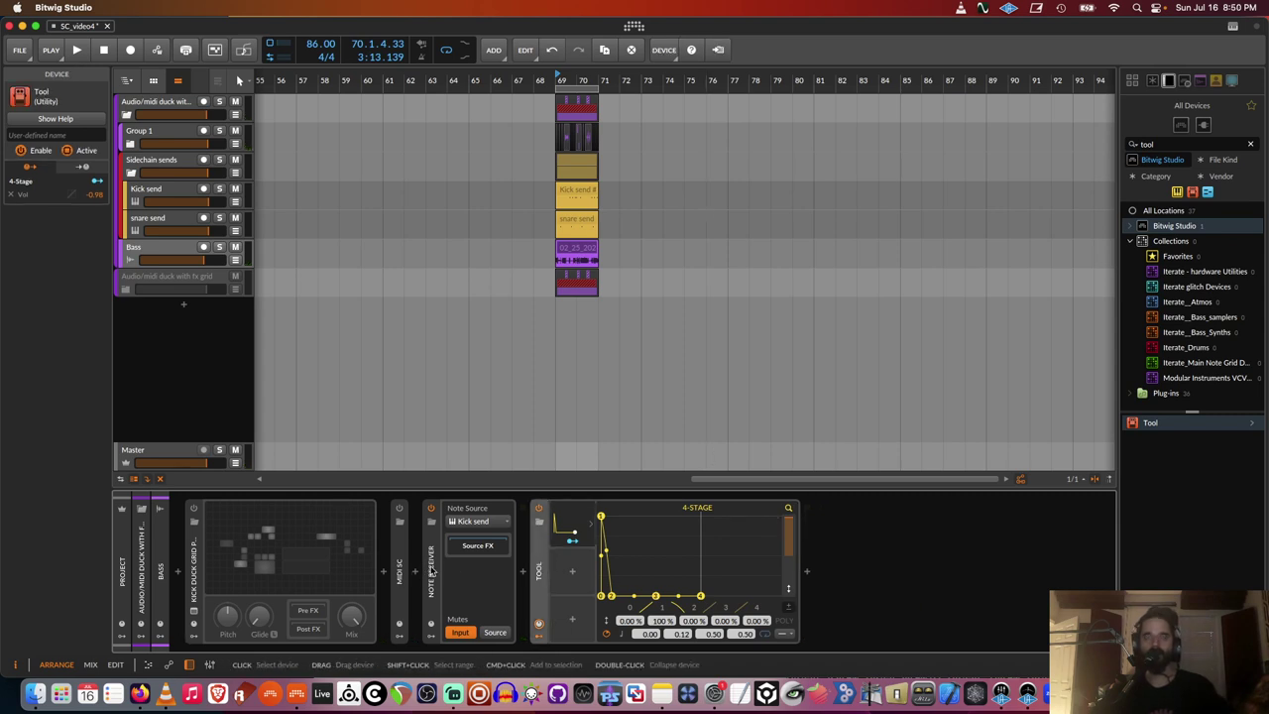
{"action": "left_click", "coordinate": [432, 572]}
{"action": "left_click", "coordinate": [538, 570], "text": "shift"}
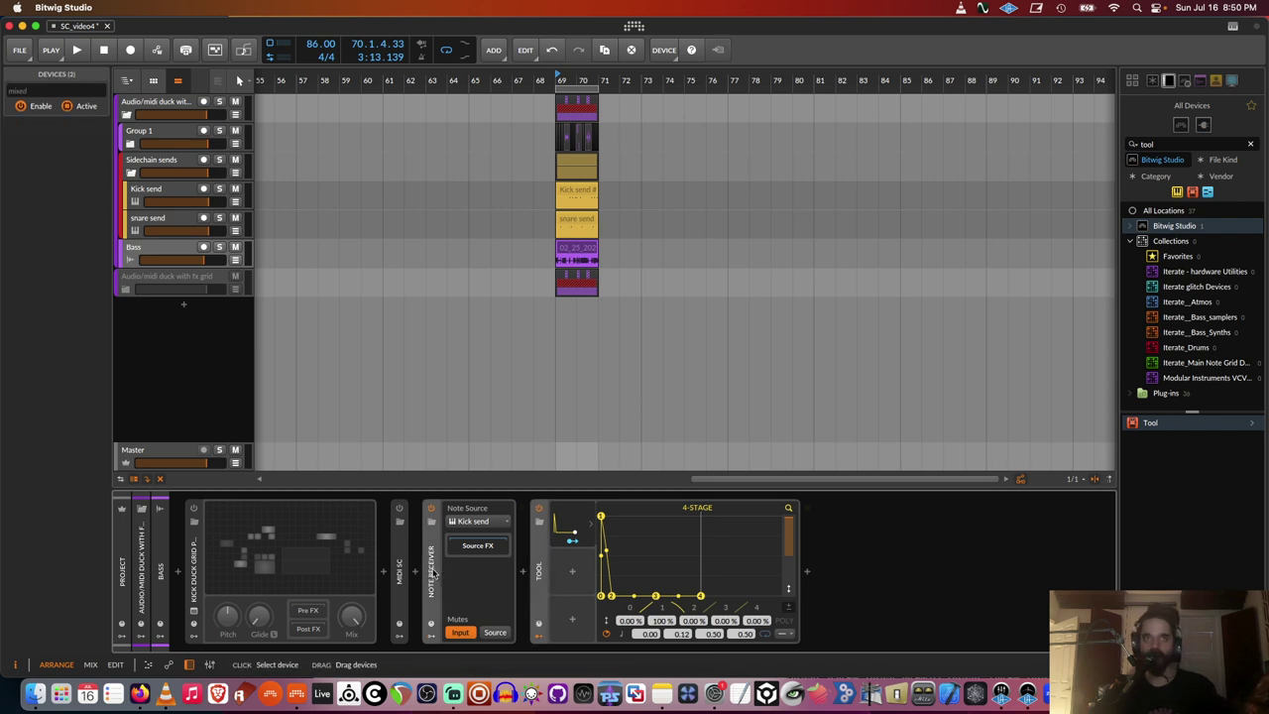
{"action": "left_click_drag", "start_coordinate": [433, 571], "coordinate": [849, 587]}
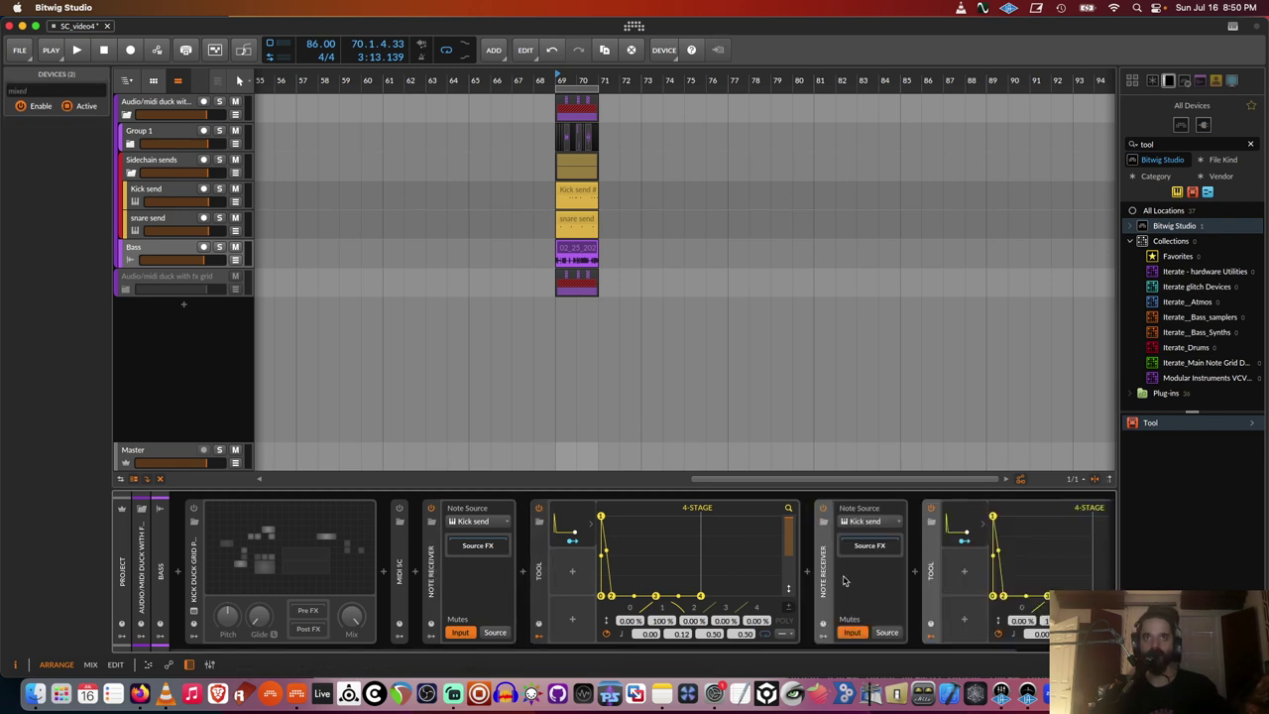
Set the duplicated Note Receiver's note source to snare send from the Sidechain sends group
{"action": "left_click", "coordinate": [863, 522]}
{"action": "mouse_move", "coordinate": [928, 573]}
{"action": "mouse_move", "coordinate": [1041, 587]}
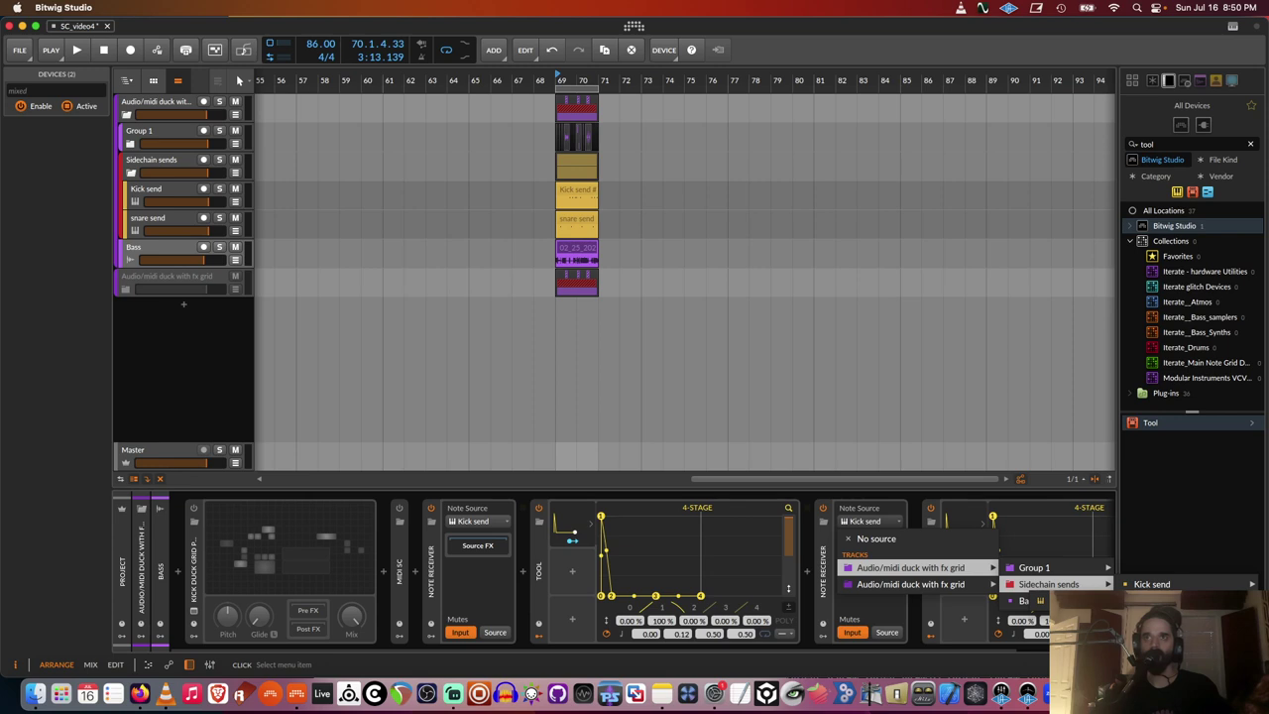
{"action": "left_click", "coordinate": [1151, 600]}
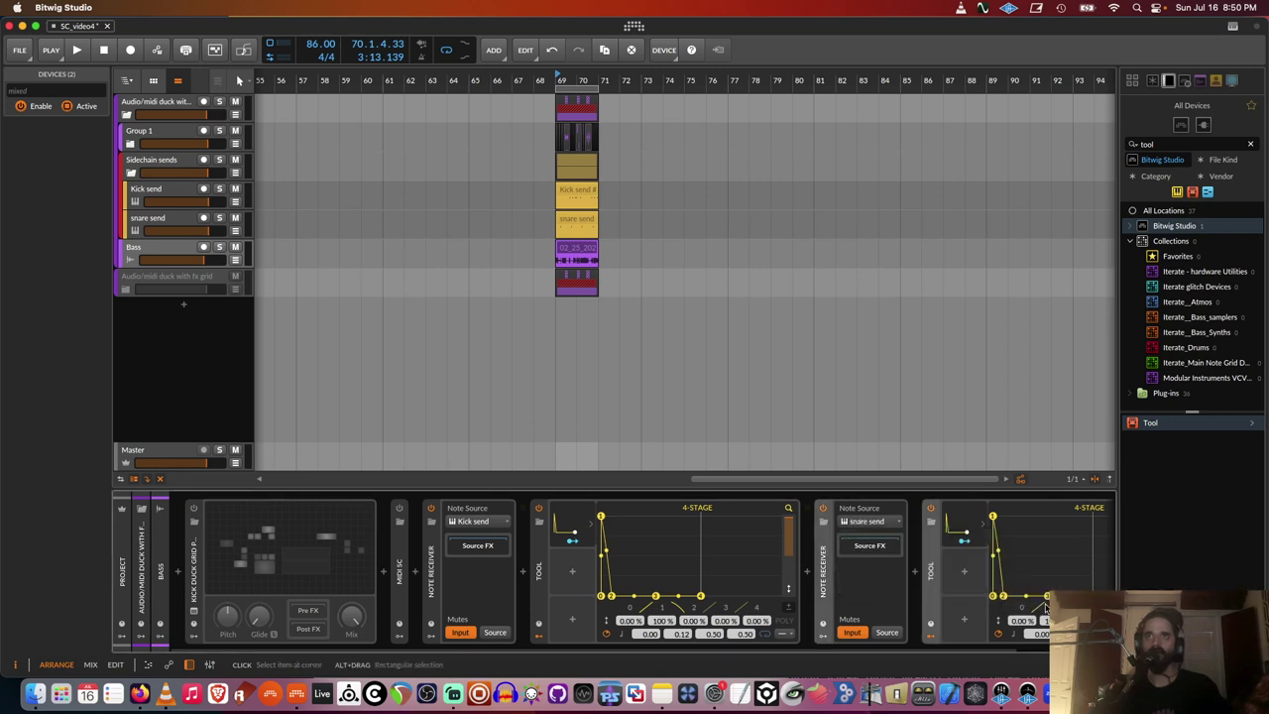
Play back the loop to hear the Bass ducking from both the kick and snare sends
{"action": "key", "text": "space"}
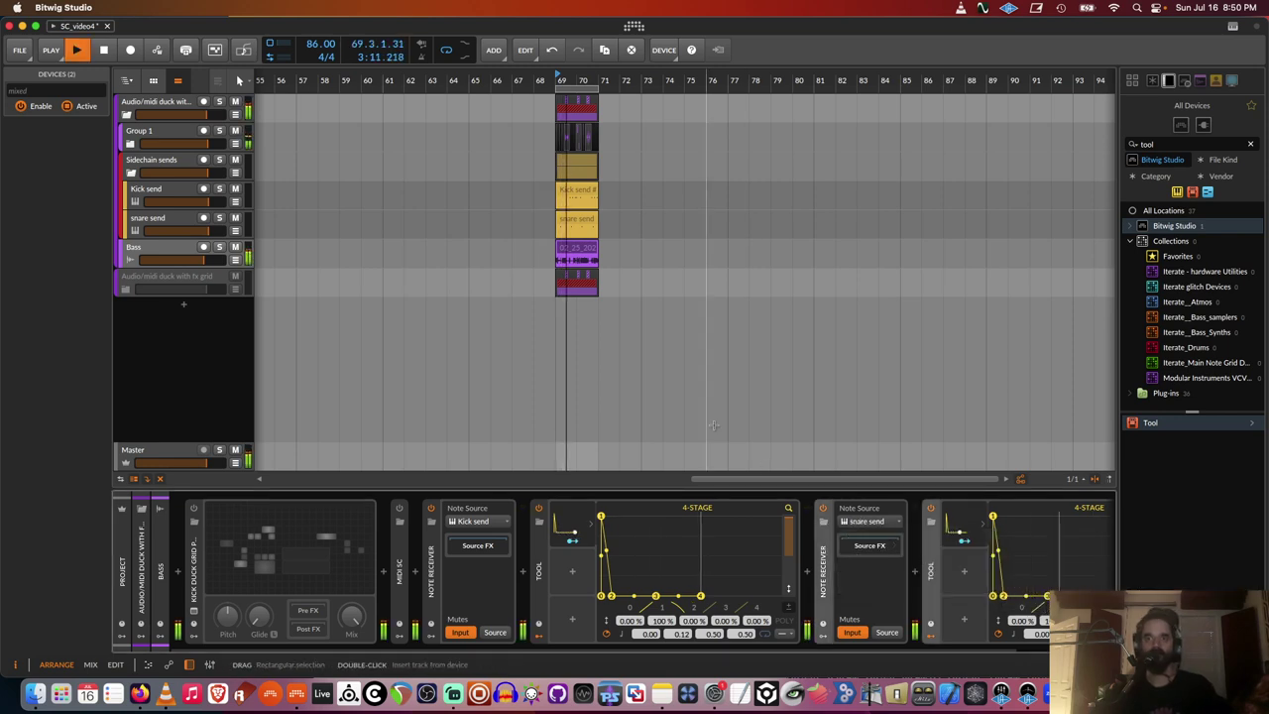
{"action": "key", "text": "space"}
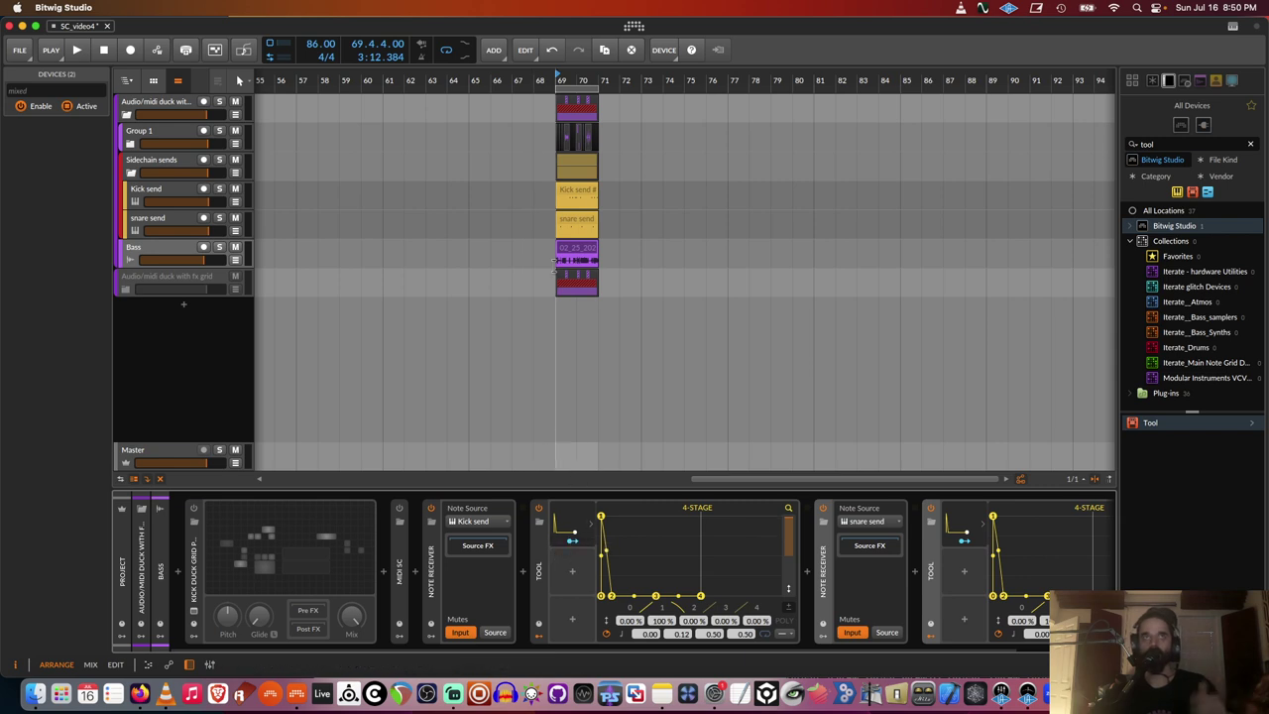
Try shifting the Kick send #1 clip slightly earlier than bar 69, and undo the move
{"action": "scroll", "coordinate": [557, 260], "scroll_direction": "up", "scroll_amount": 15}
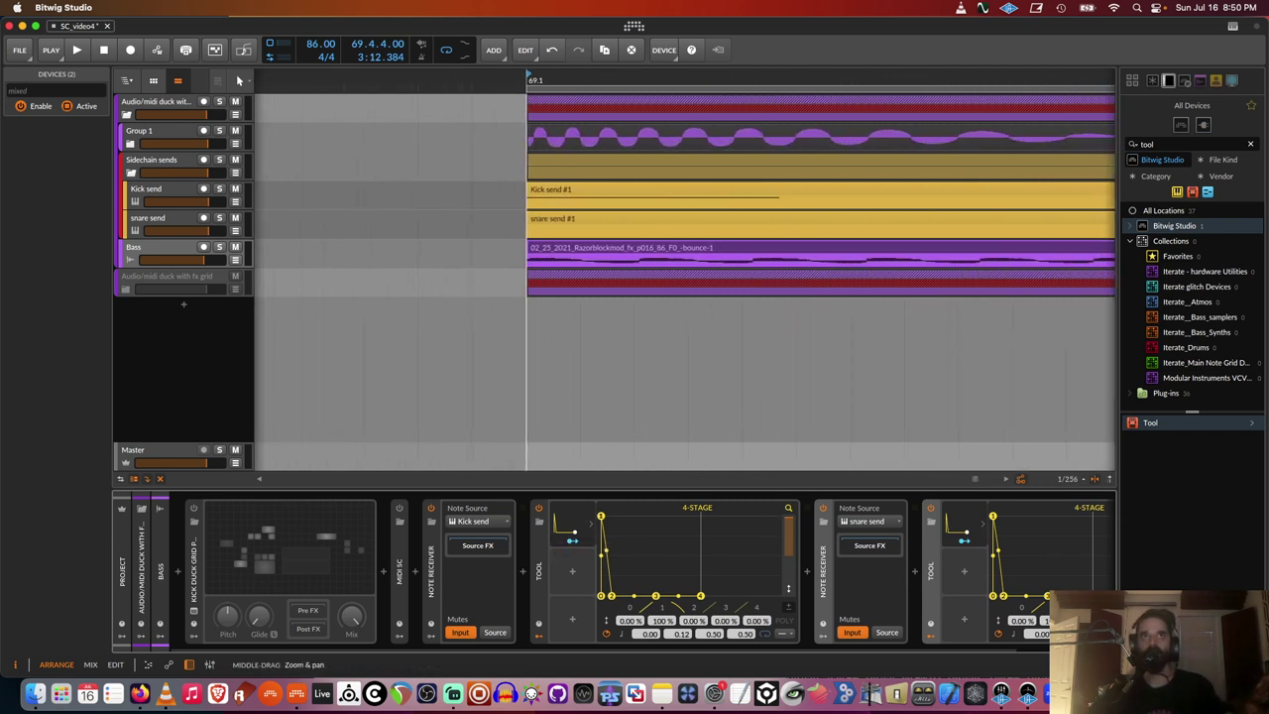
{"action": "left_click", "coordinate": [545, 191]}
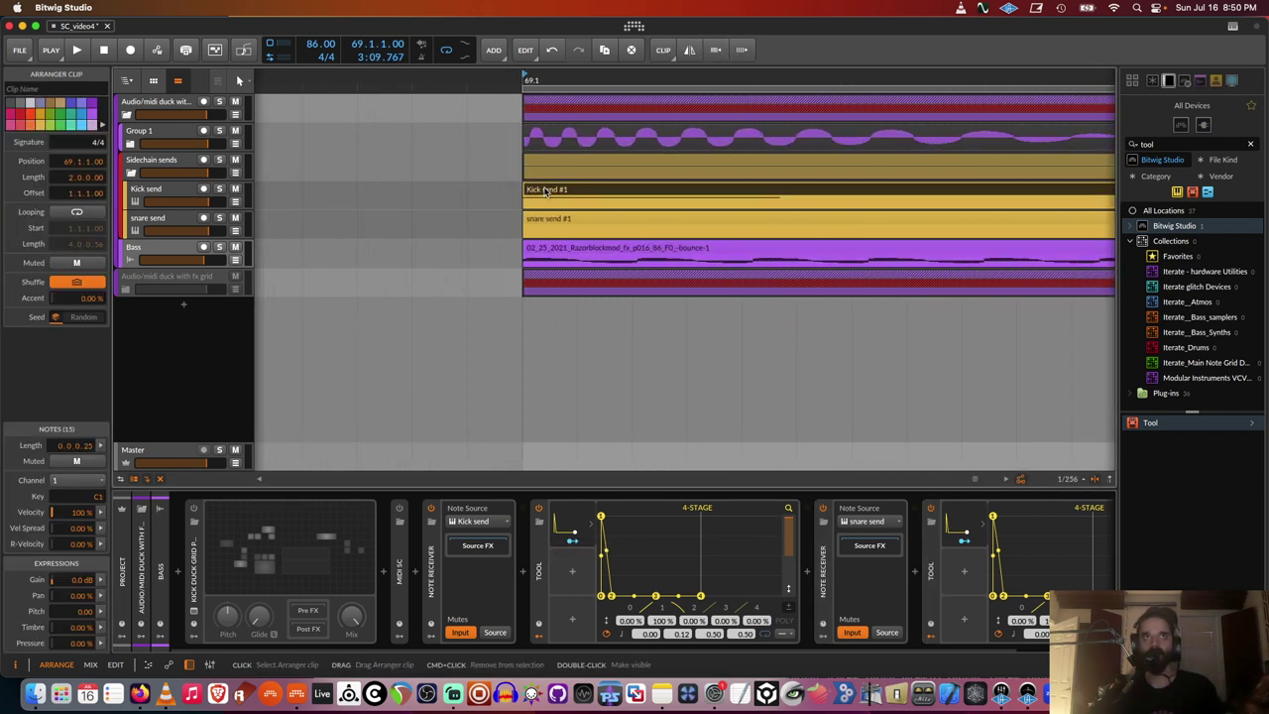
{"action": "left_click_drag", "start_coordinate": [544, 192], "coordinate": [525, 191]}
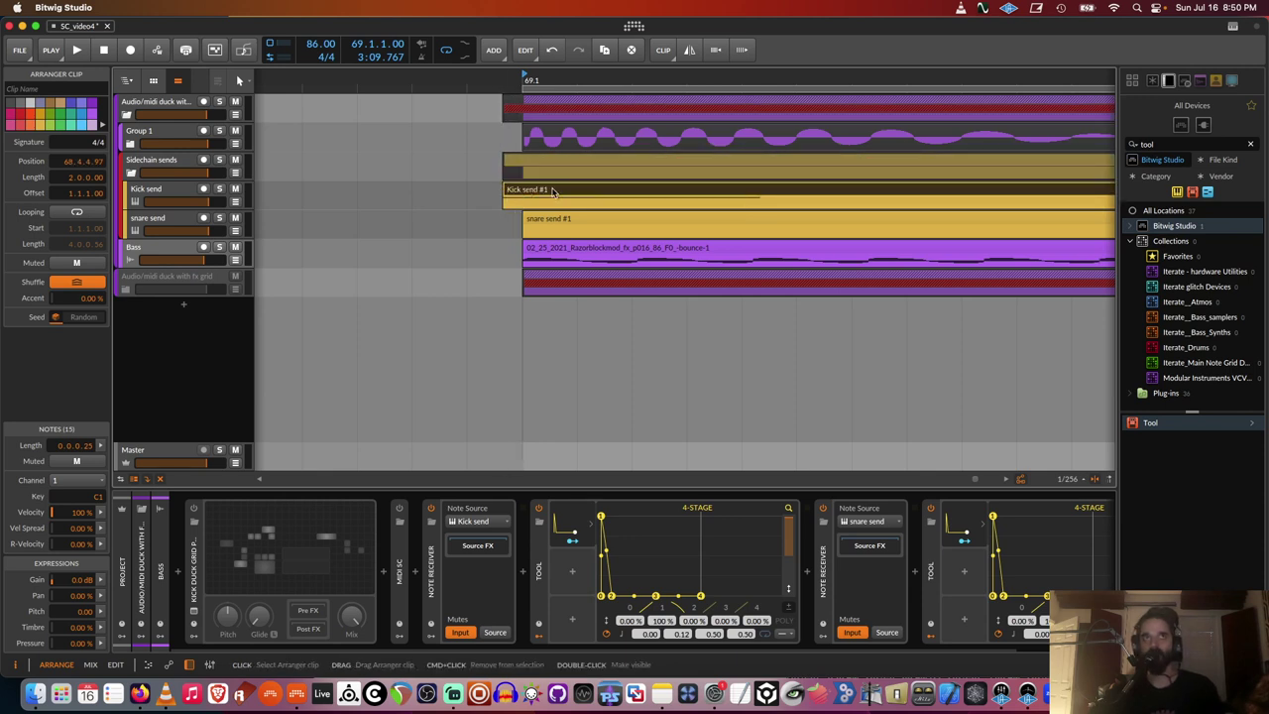
{"action": "key", "text": "super+z"}
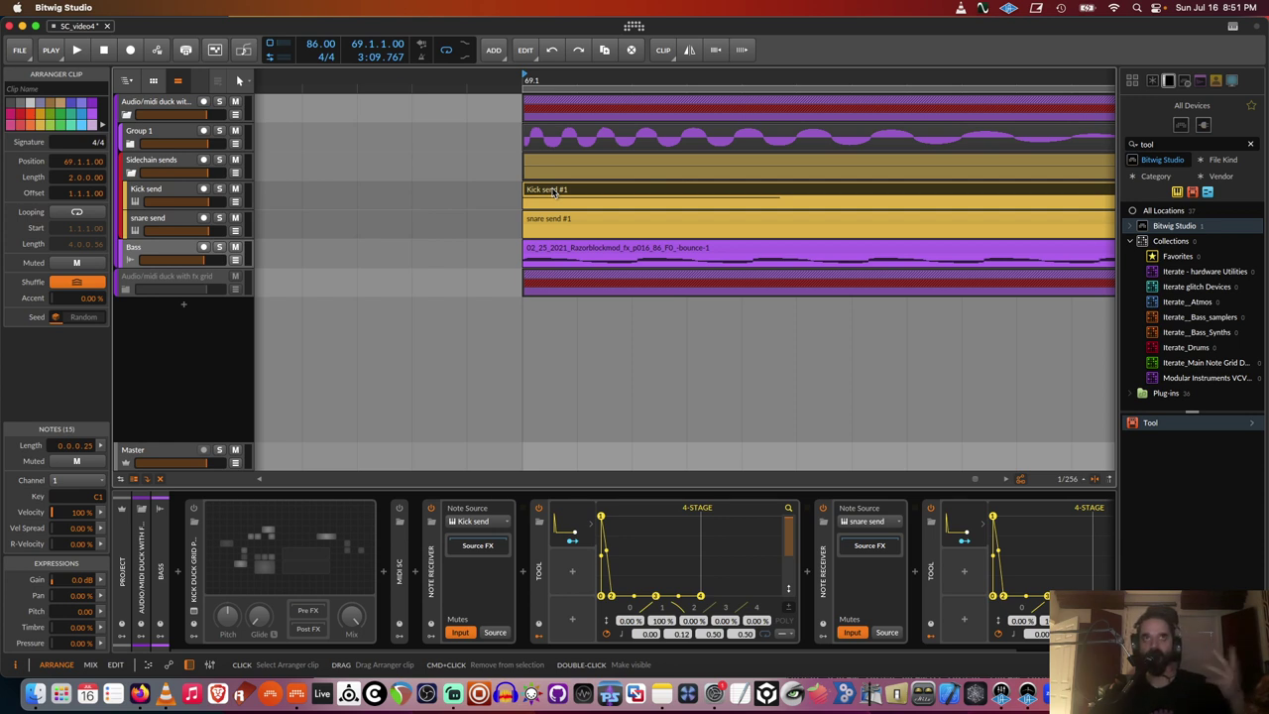
Expand Group 1 and open the Replacer layer inside the kick track's FX Layer
{"action": "left_click", "coordinate": [132, 144]}
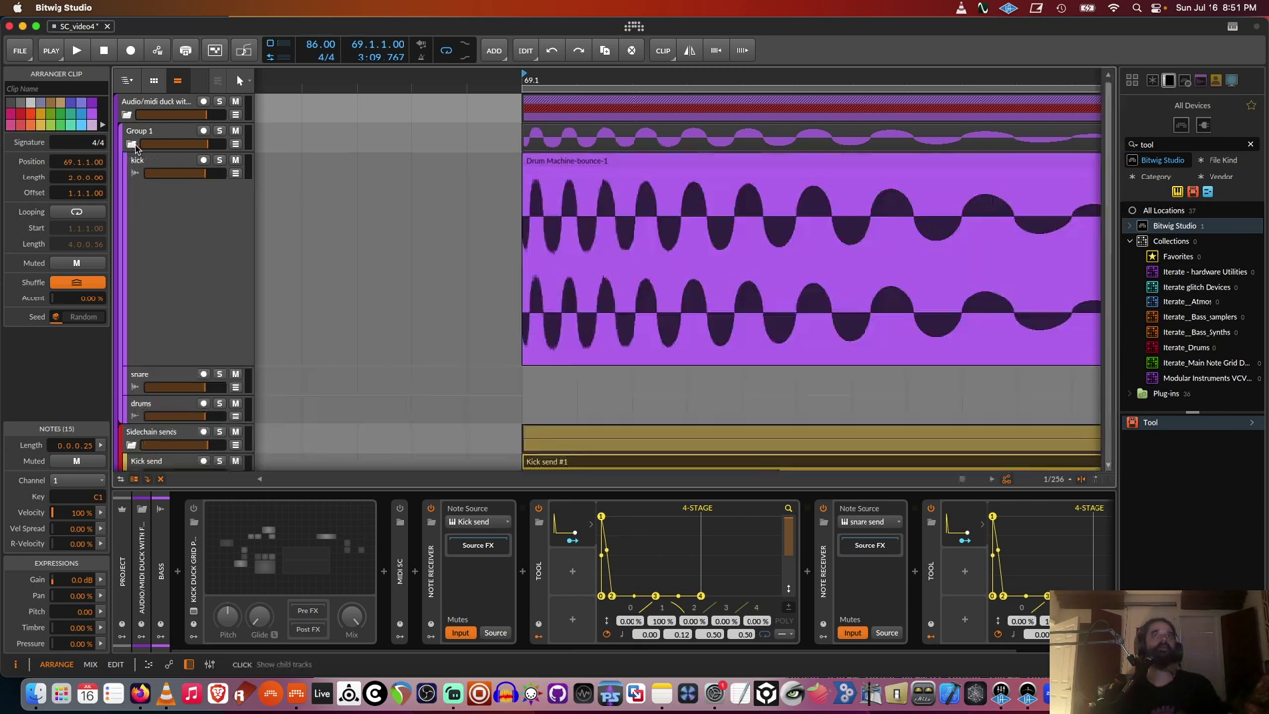
{"action": "left_click", "coordinate": [191, 241]}
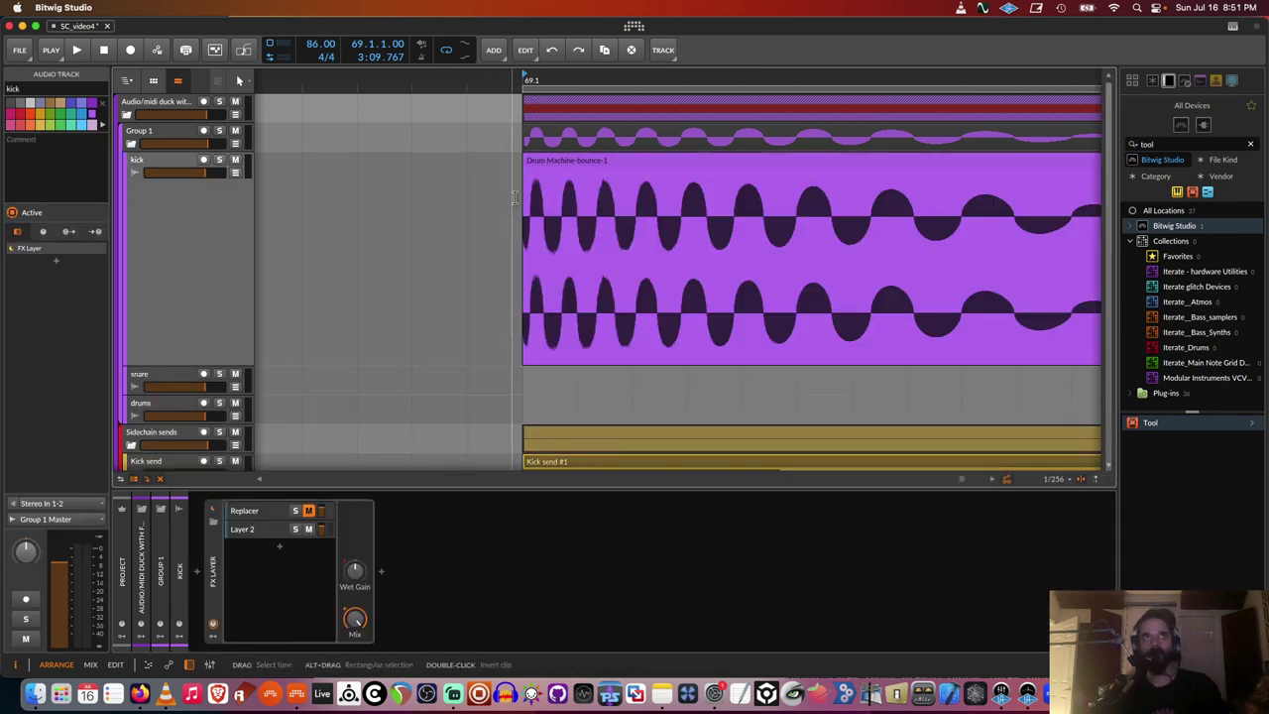
{"action": "left_click", "coordinate": [255, 532]}
{"action": "left_click", "coordinate": [256, 512]}
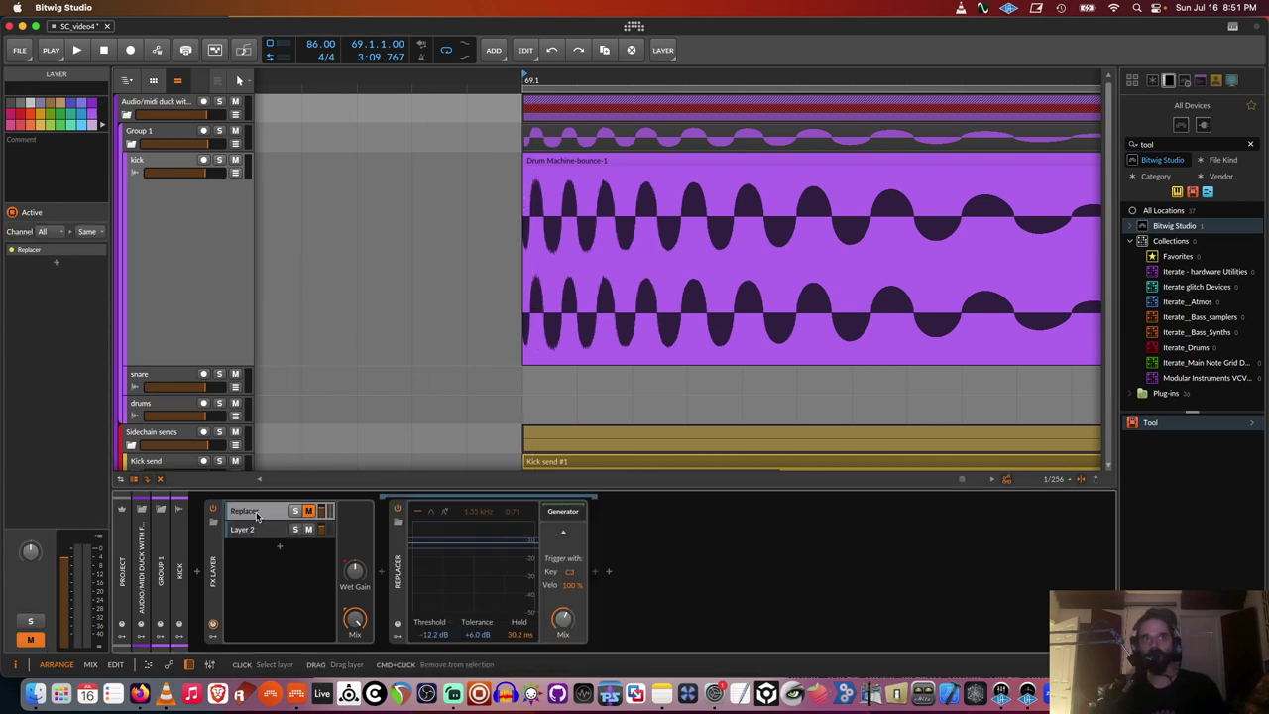
Play back the loop and watch how the Replacer on the kick track detects the kick transients
{"action": "key", "text": "space"}
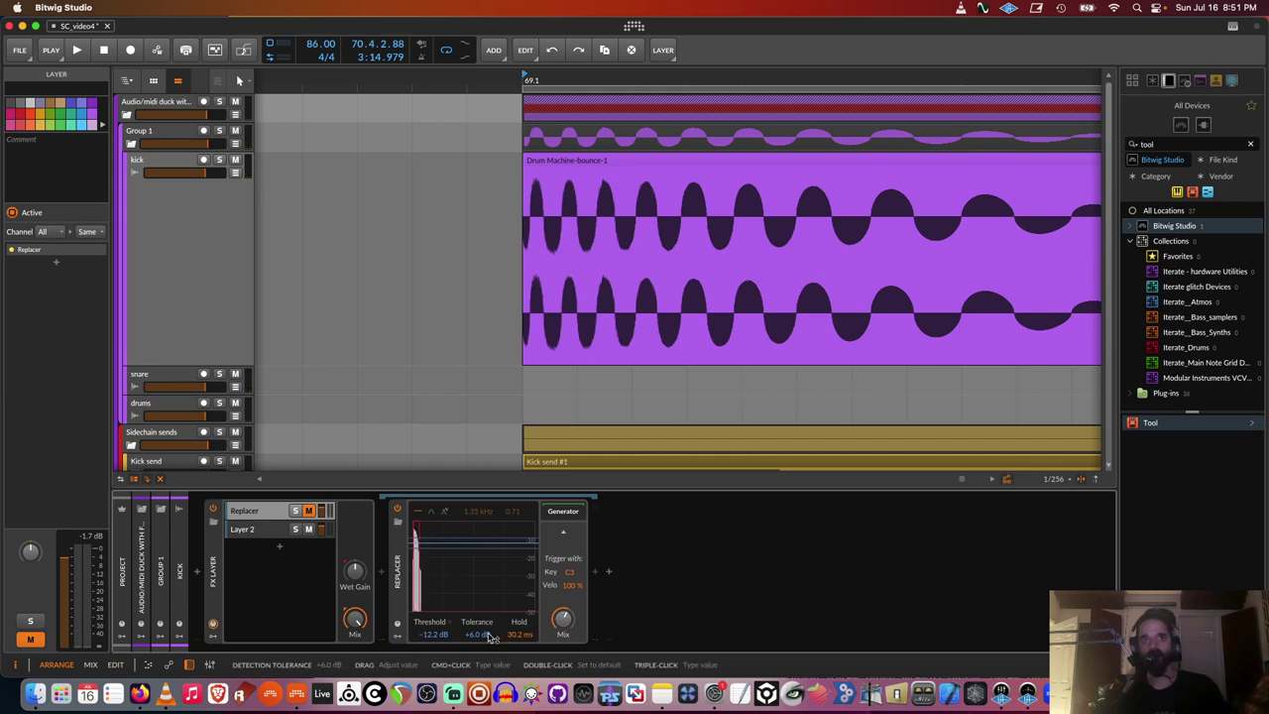
{"action": "key", "text": "space"}
{"action": "key", "text": "space"}
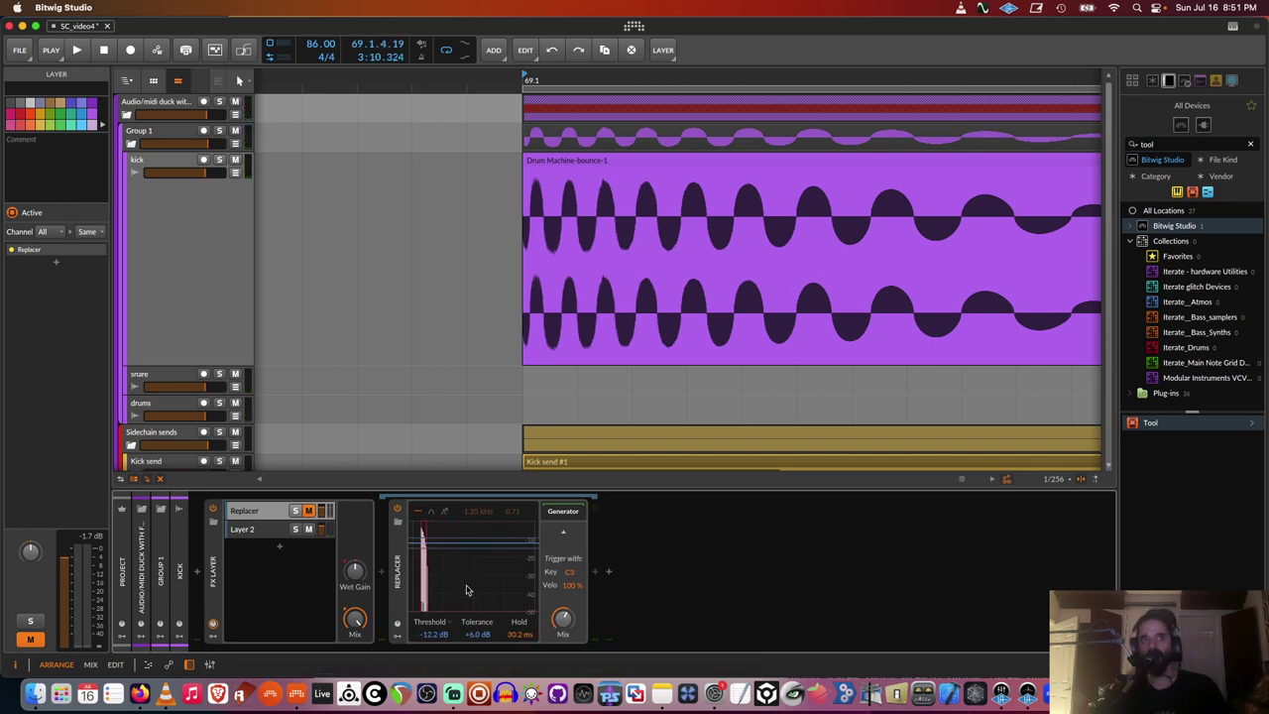
{"action": "key", "text": "space"}
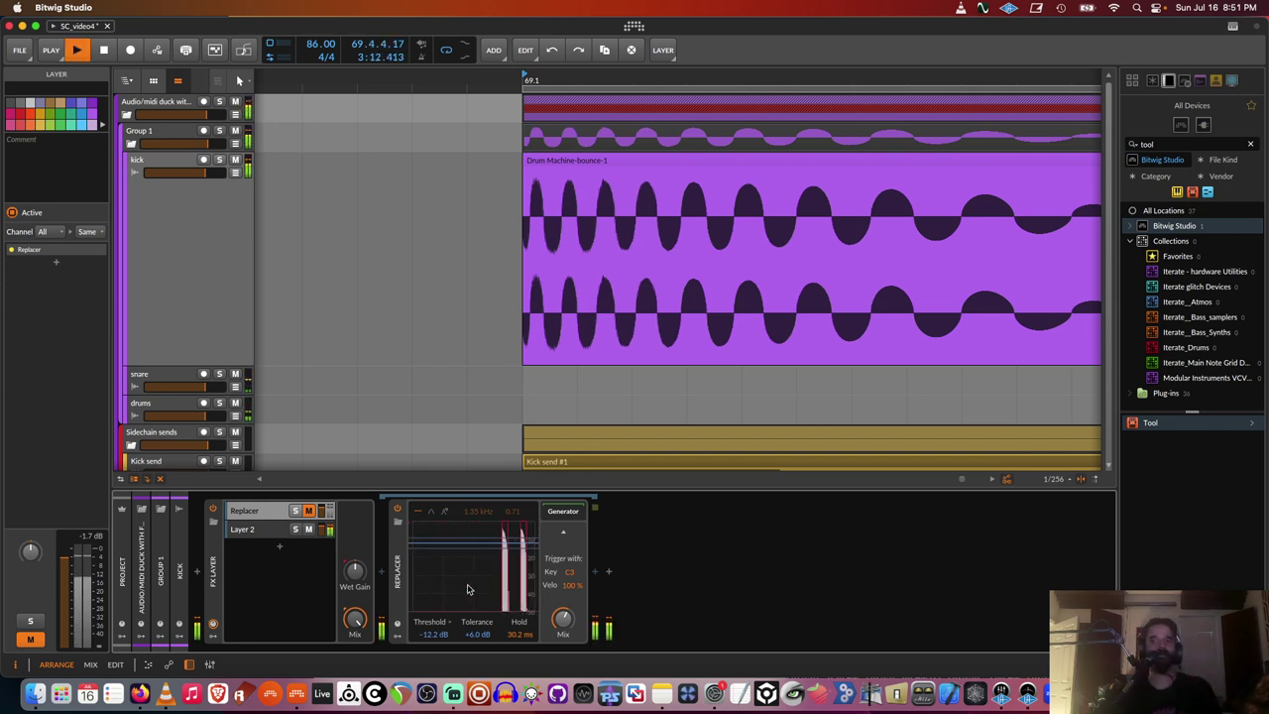
{"action": "key", "text": "space"}
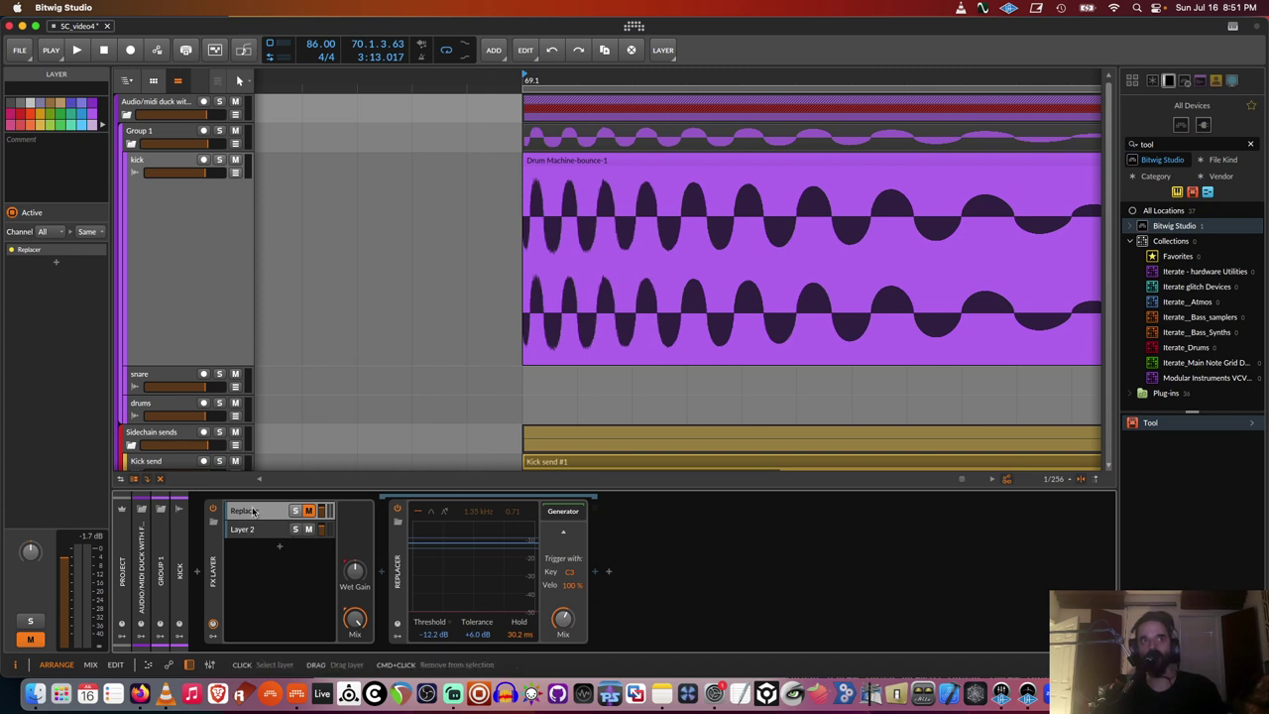
Collapse Group 1, set the first Bass Note Receiver's note source to the kick track's Replacer layer, and play back the ducking
{"action": "left_click", "coordinate": [226, 311]}
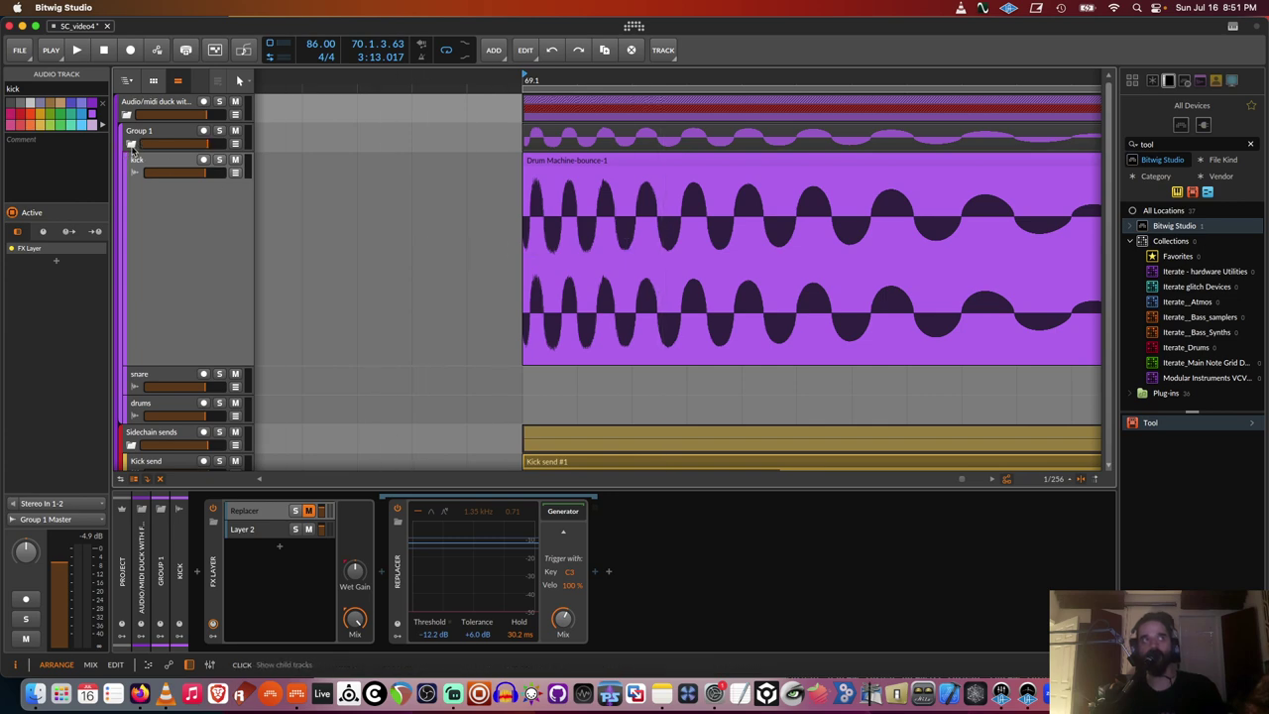
{"action": "left_click", "coordinate": [131, 145]}
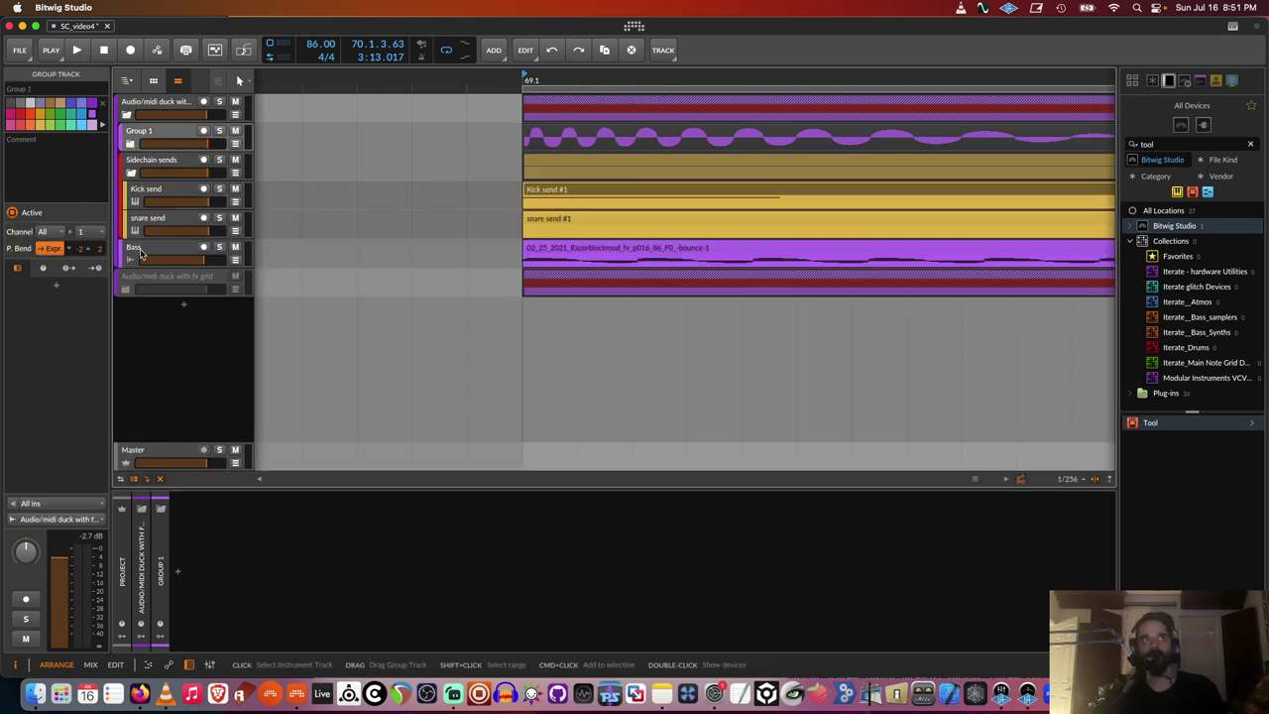
{"action": "left_click", "coordinate": [137, 252]}
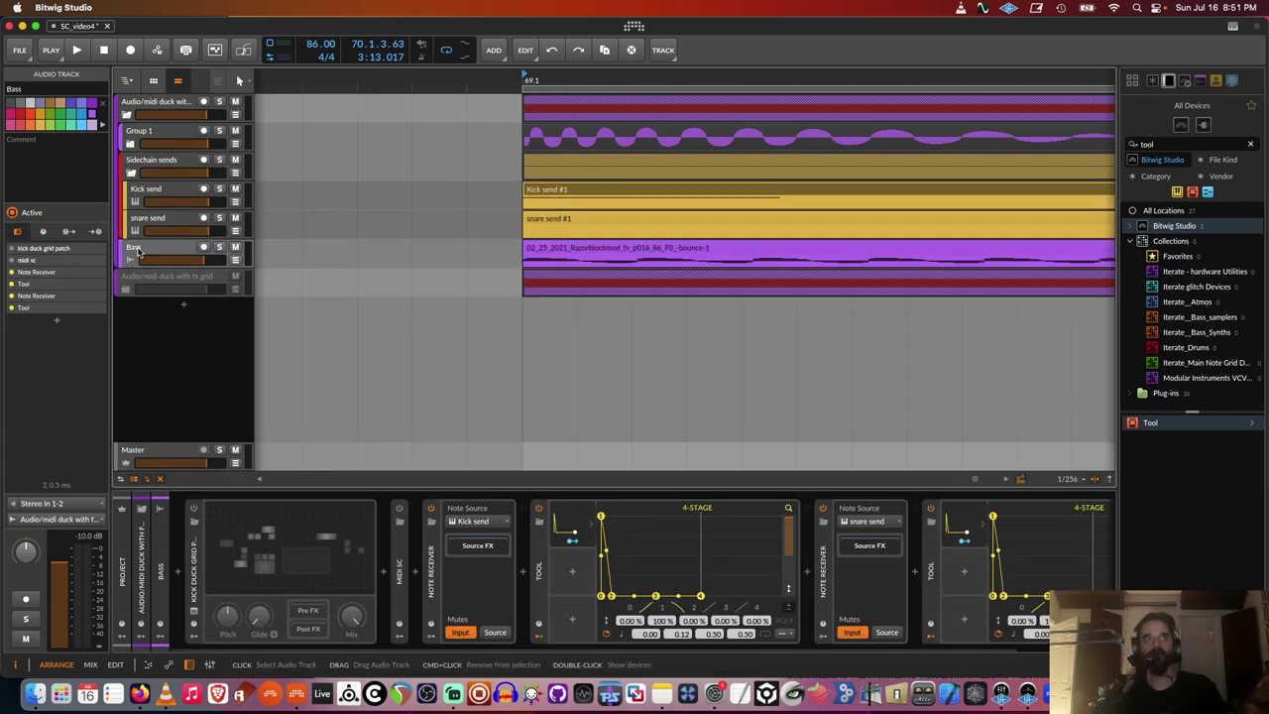
{"action": "left_click", "coordinate": [479, 524]}
{"action": "mouse_move", "coordinate": [595, 569]}
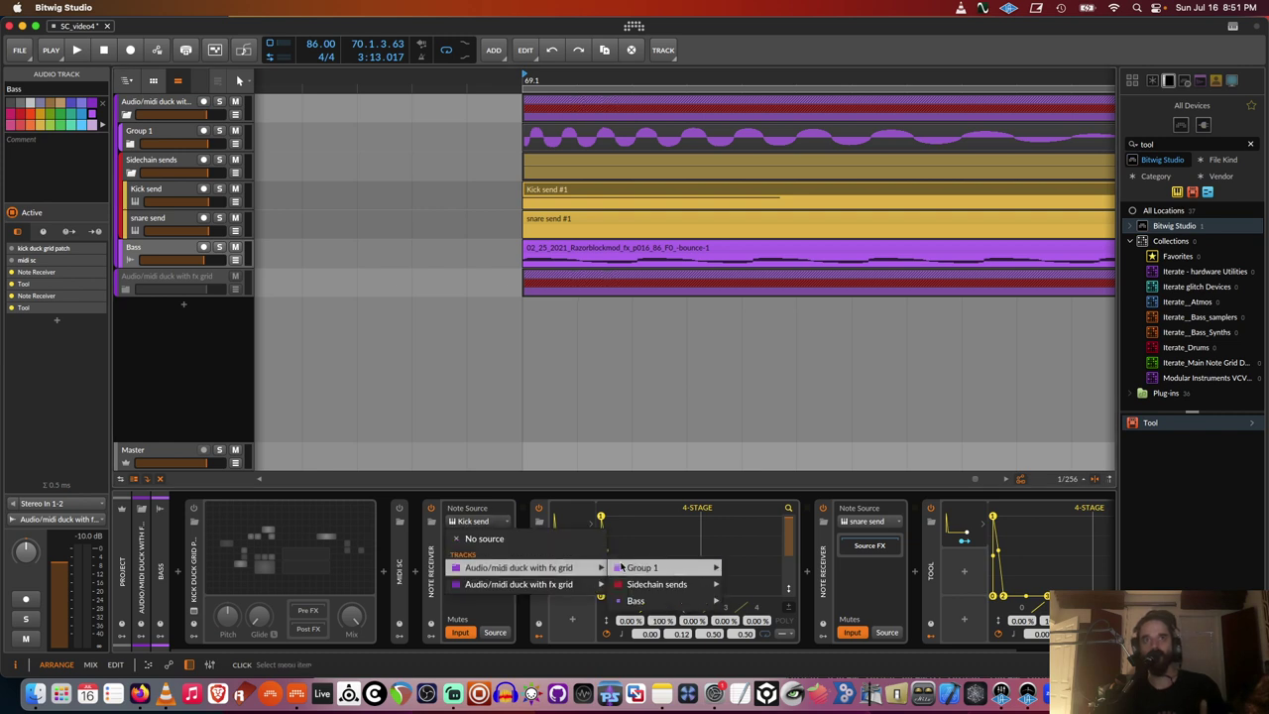
{"action": "mouse_move", "coordinate": [629, 585]}
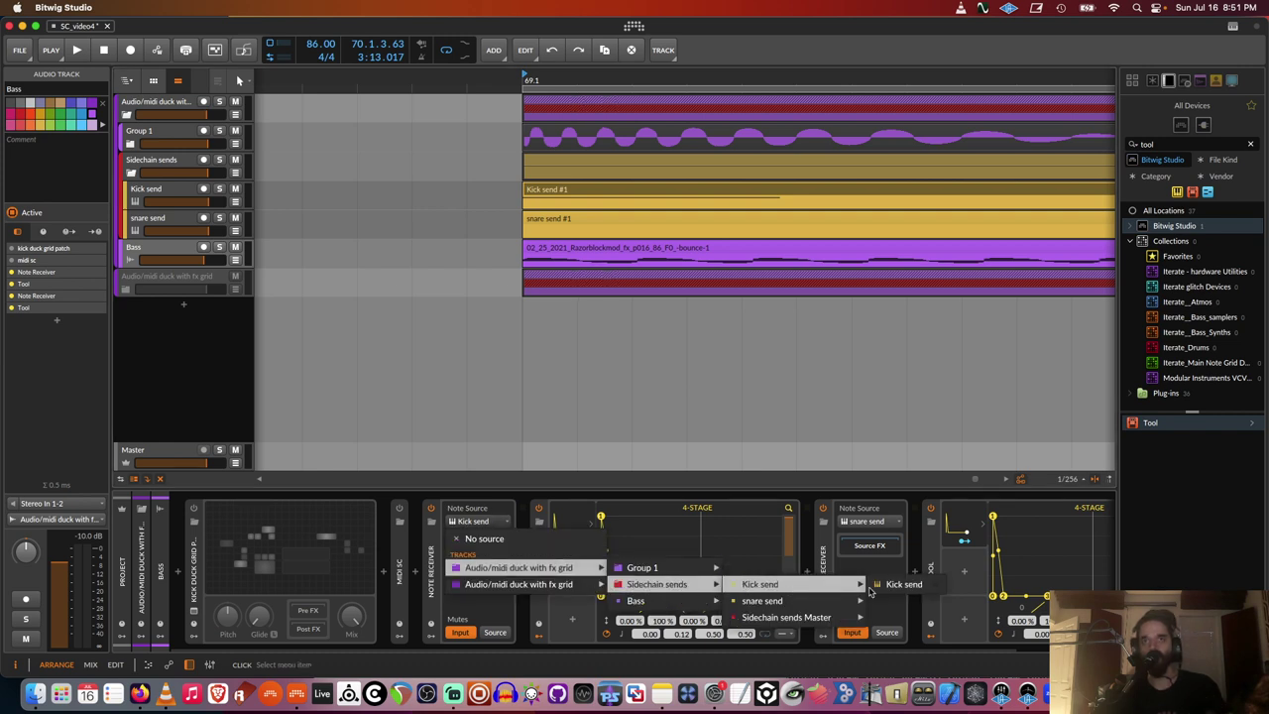
{"action": "mouse_move", "coordinate": [664, 575]}
{"action": "mouse_move", "coordinate": [759, 569]}
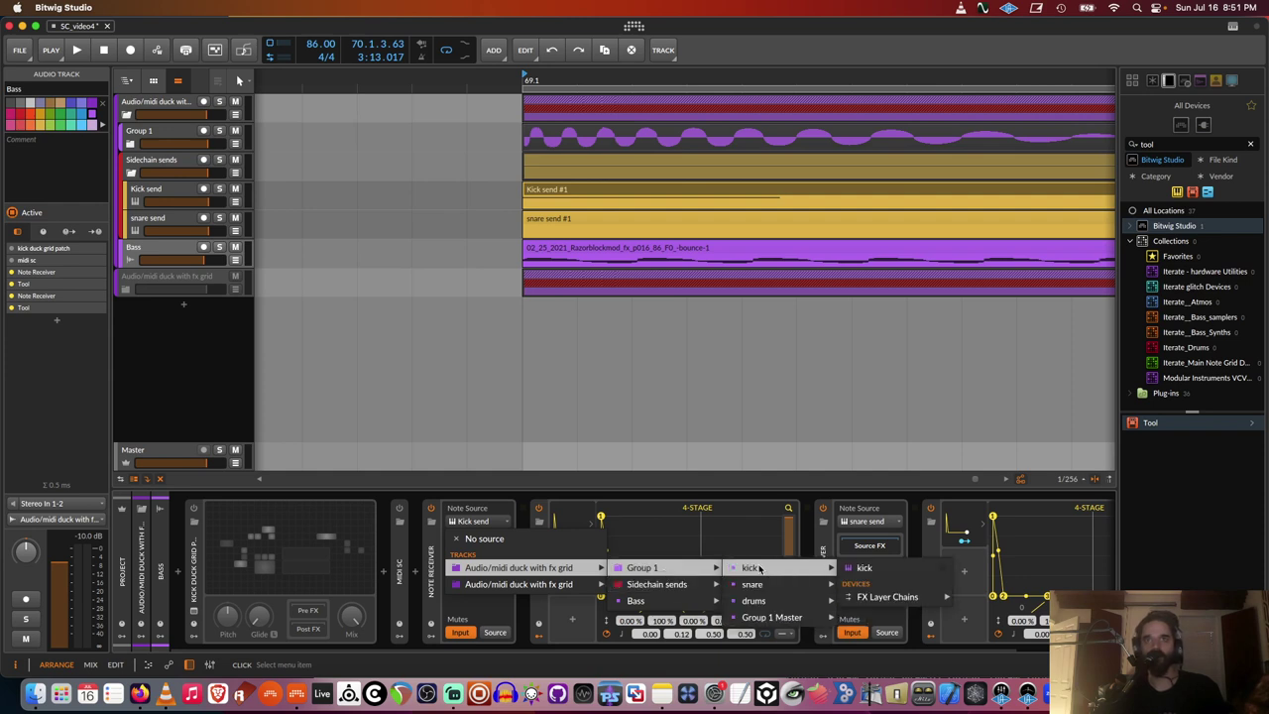
{"action": "mouse_move", "coordinate": [874, 599]}
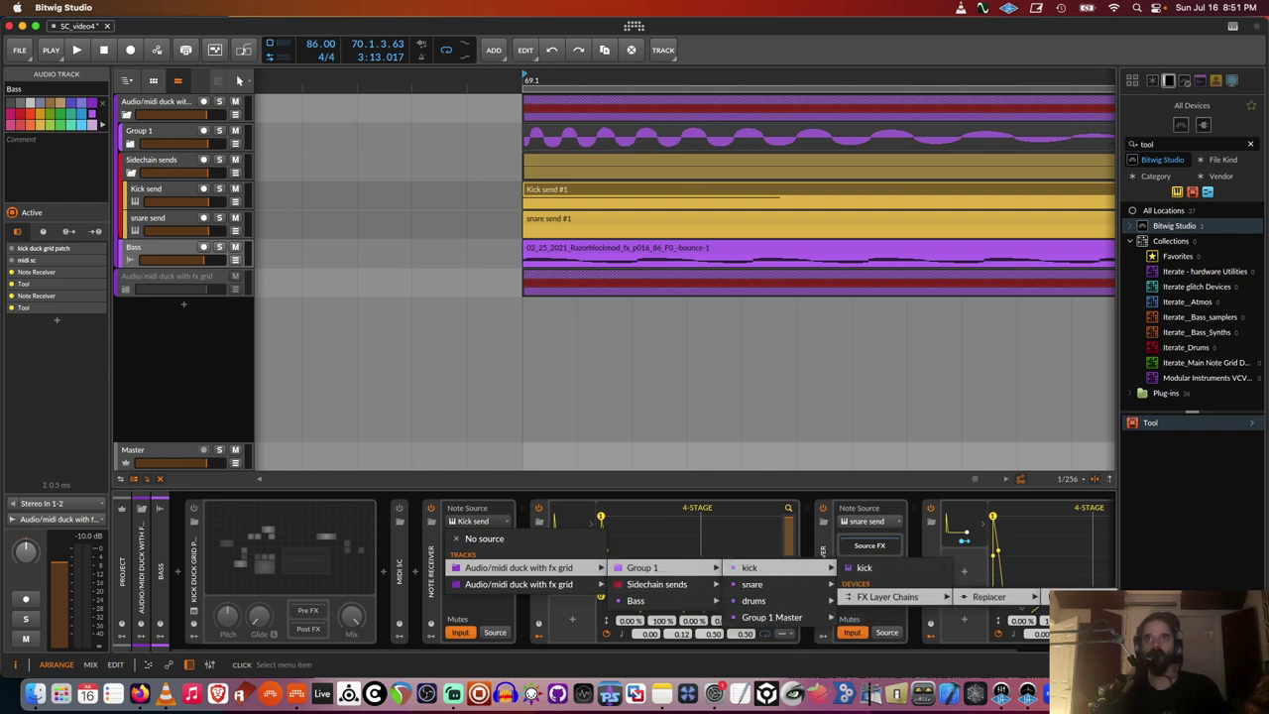
{"action": "left_click", "coordinate": [988, 597]}
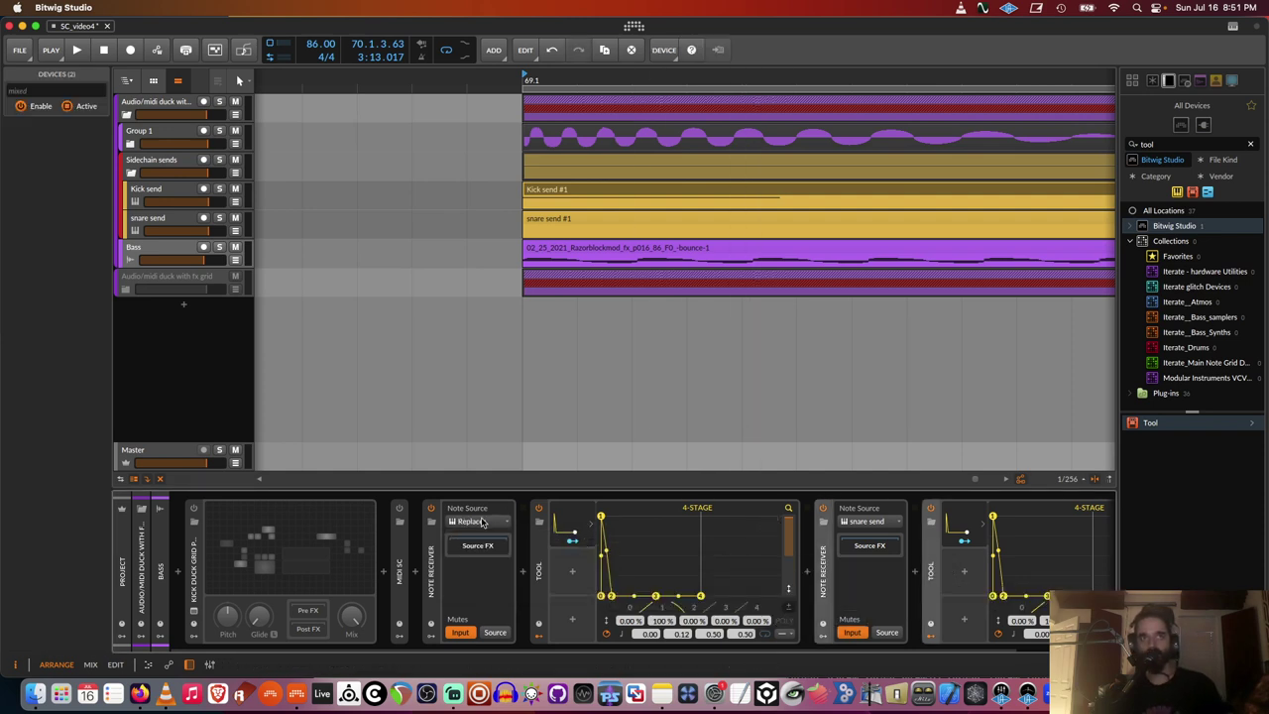
{"action": "key", "text": "space"}
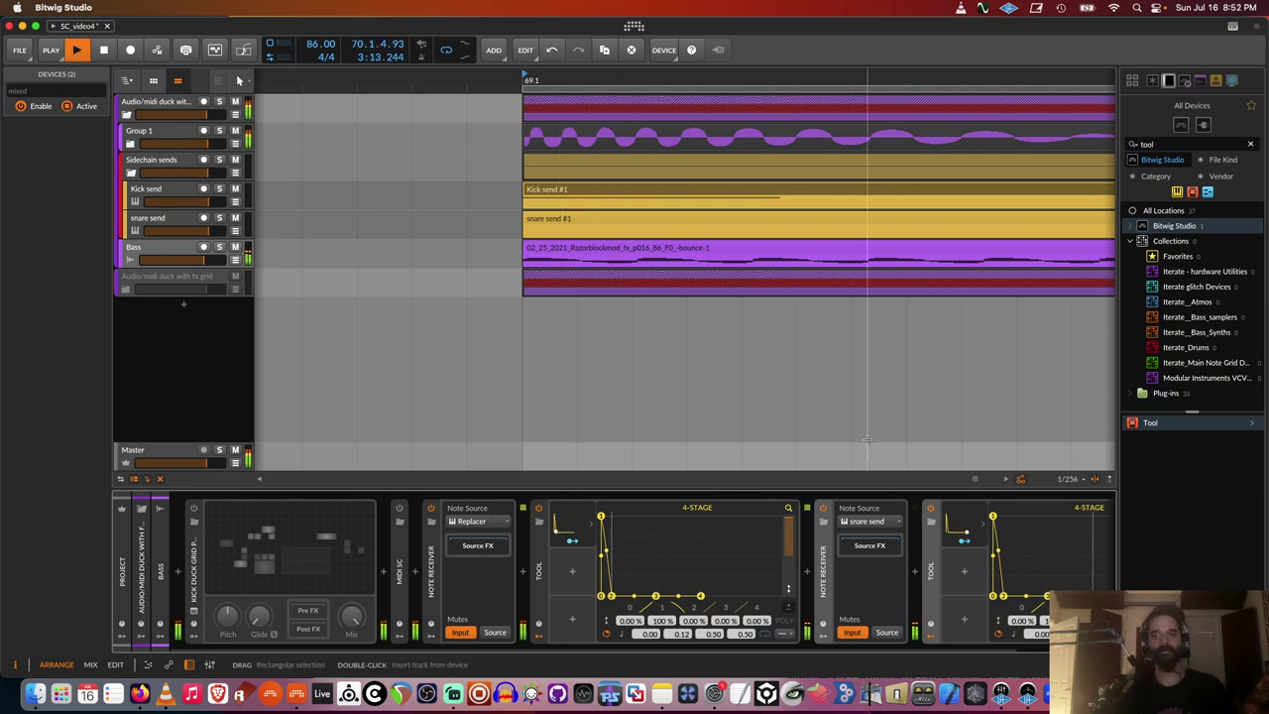
{"action": "key", "text": "space"}
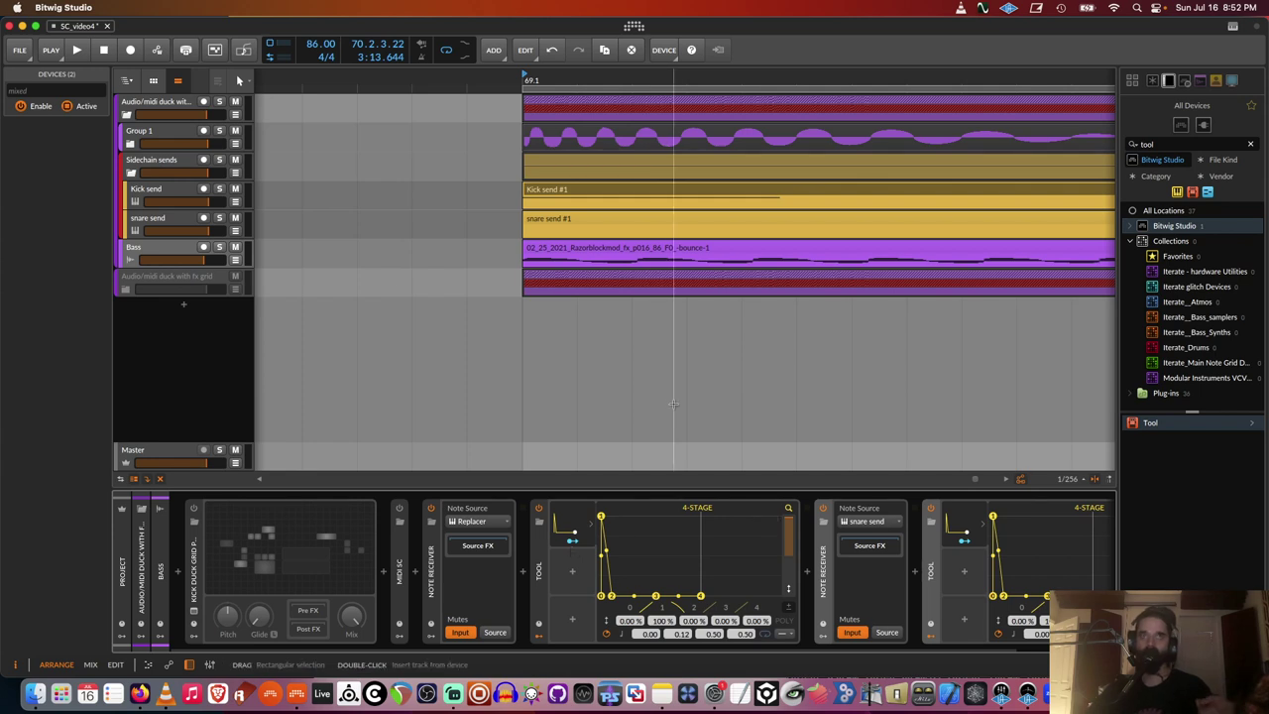
View the notes of the Kick send #1 clip and collapse the Sidechain sends group
{"action": "double_click", "coordinate": [554, 190]}
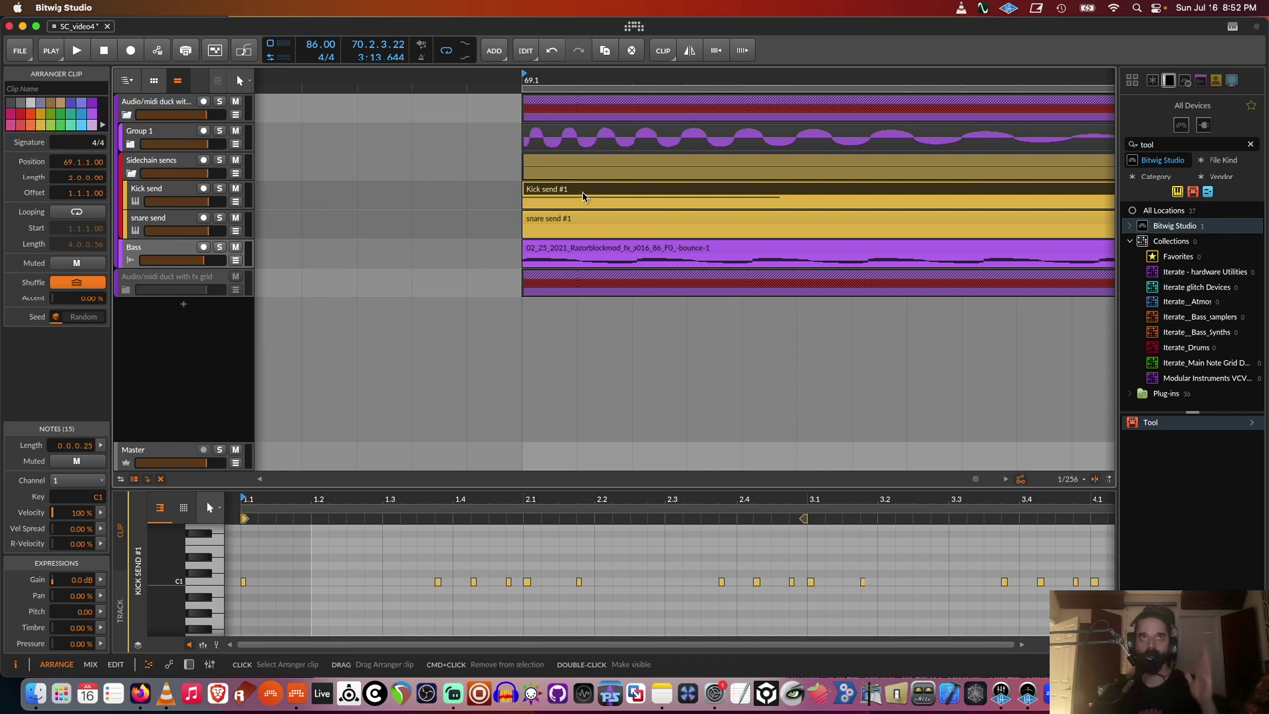
{"action": "left_click", "coordinate": [156, 191]}
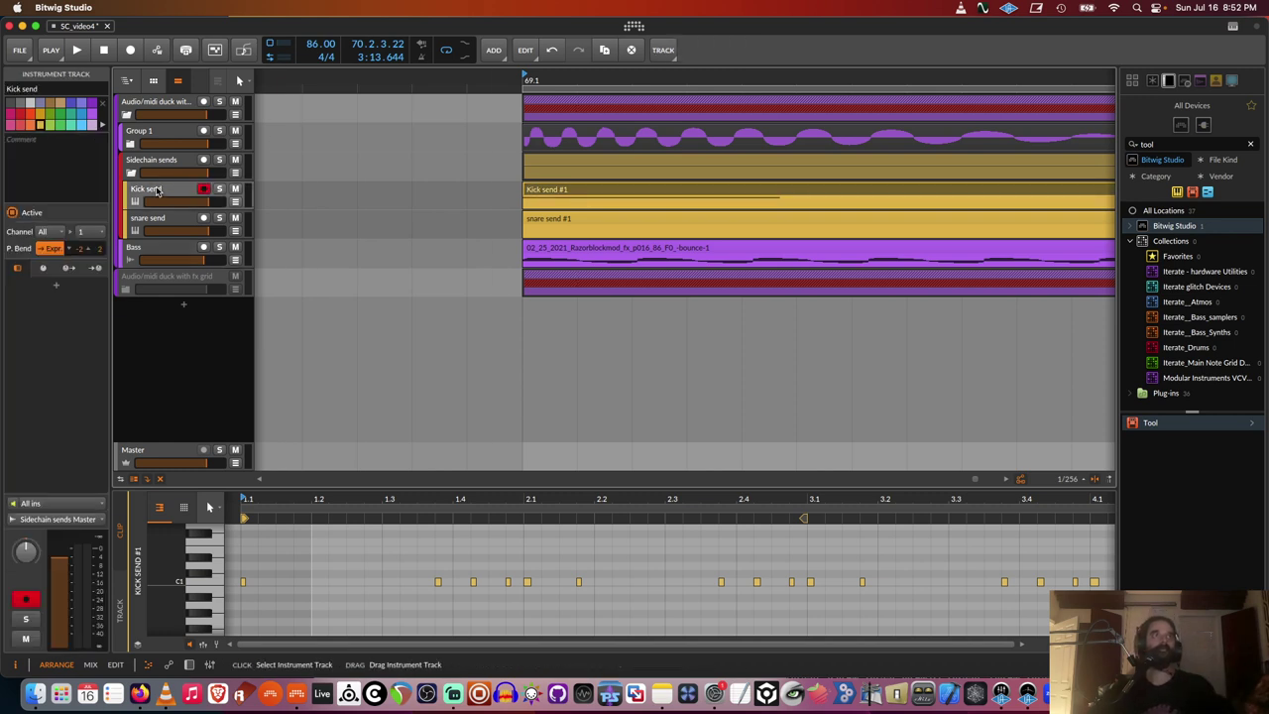
{"action": "left_click", "coordinate": [130, 174]}
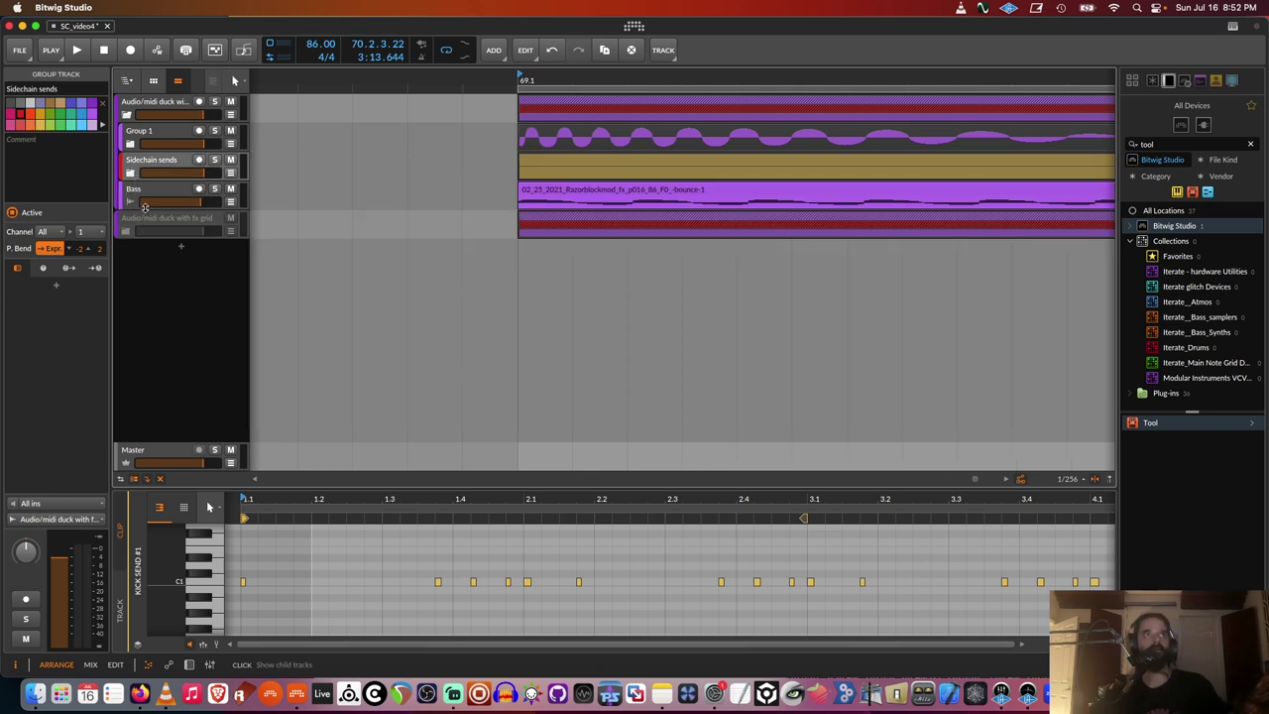
{"action": "left_click", "coordinate": [138, 192]}
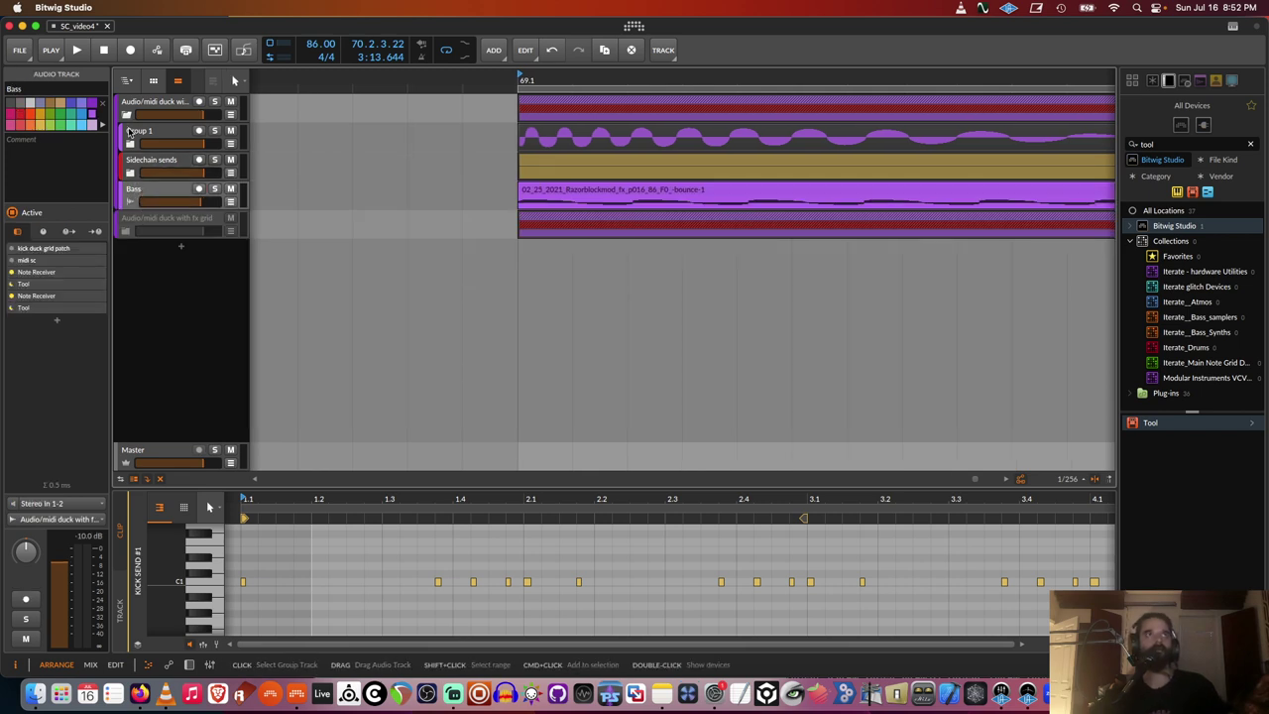
{"action": "left_click", "coordinate": [125, 115]}
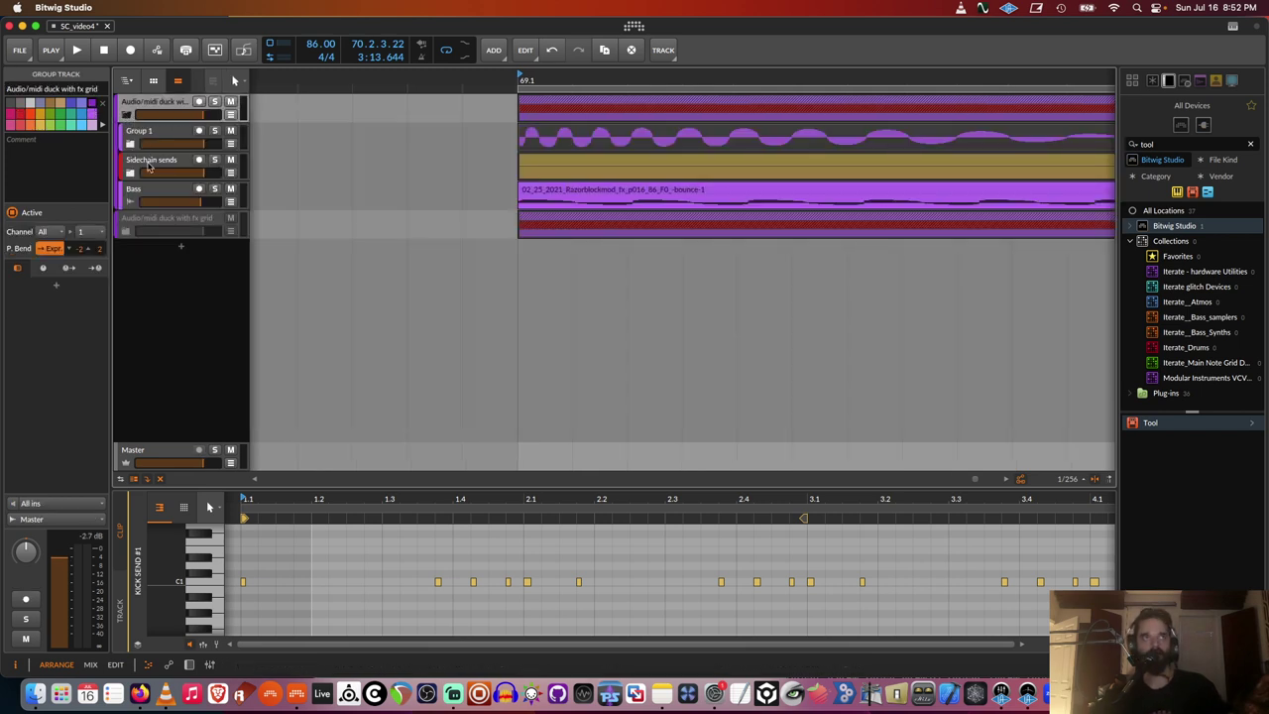
{"action": "left_click", "coordinate": [139, 195]}
{"action": "left_click", "coordinate": [125, 232]}
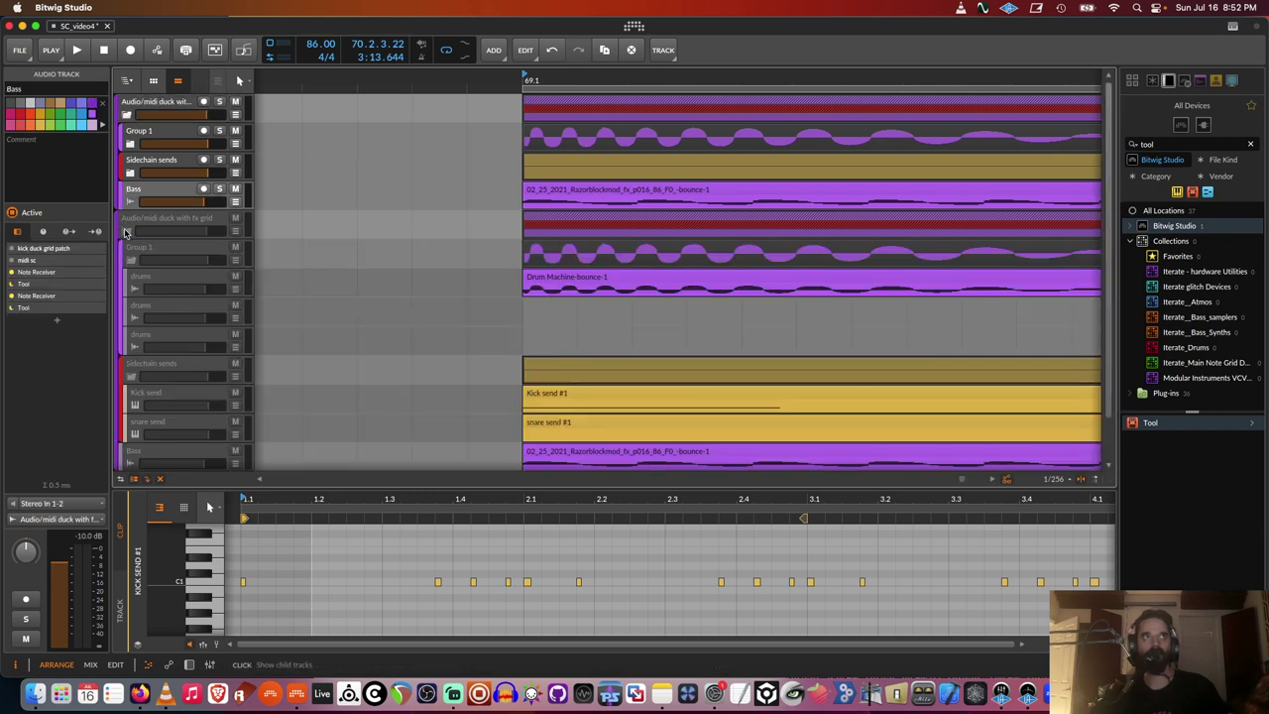
{"action": "left_click", "coordinate": [125, 232]}
{"action": "left_click", "coordinate": [126, 115]}
{"action": "left_click", "coordinate": [144, 132]}
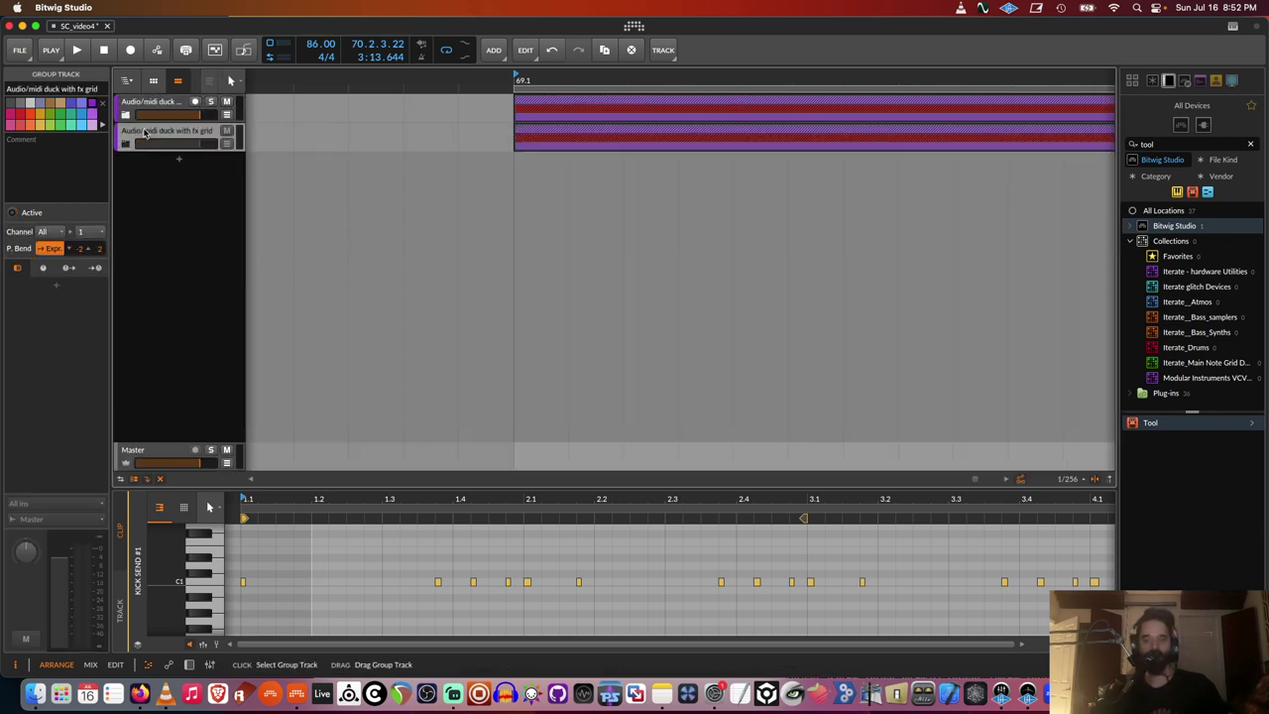
{"action": "left_click", "coordinate": [144, 105]}
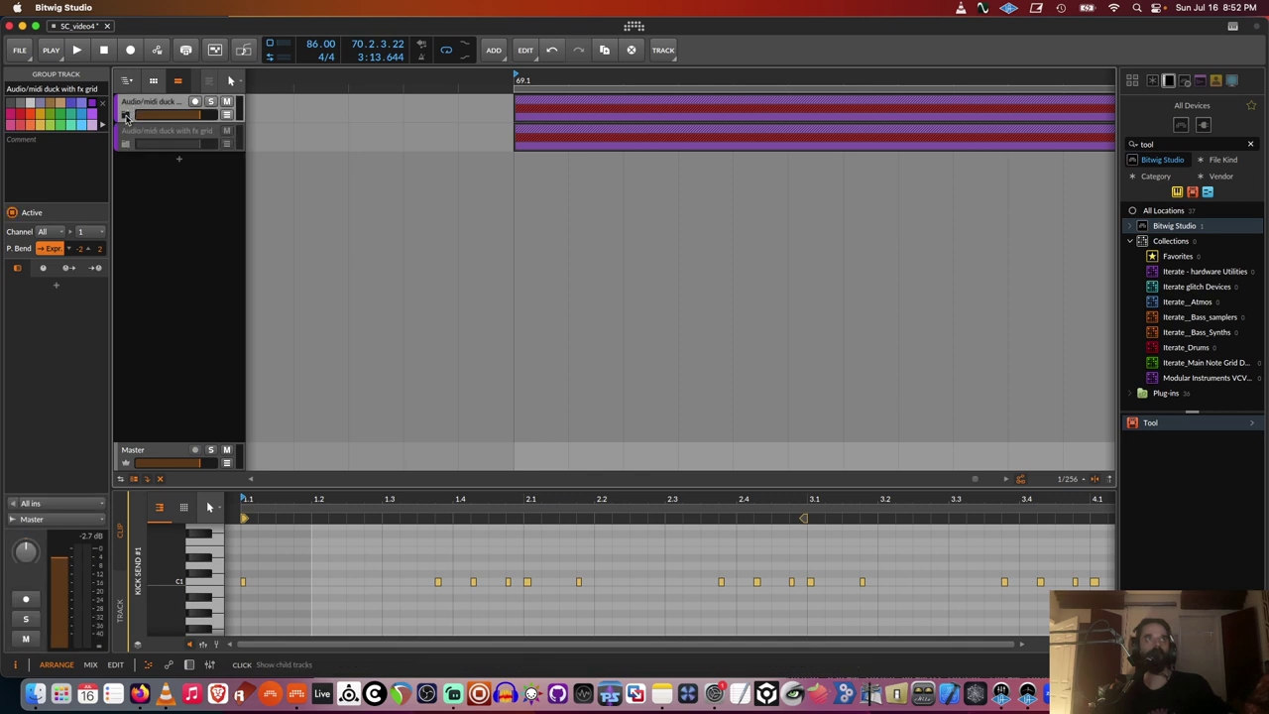
{"action": "left_click", "coordinate": [126, 115]}
Wrap both Note Receiver and Tool pairs on the Bass track together in one Instrument Layer
{"action": "left_click", "coordinate": [137, 190]}
{"action": "key", "text": "d"}
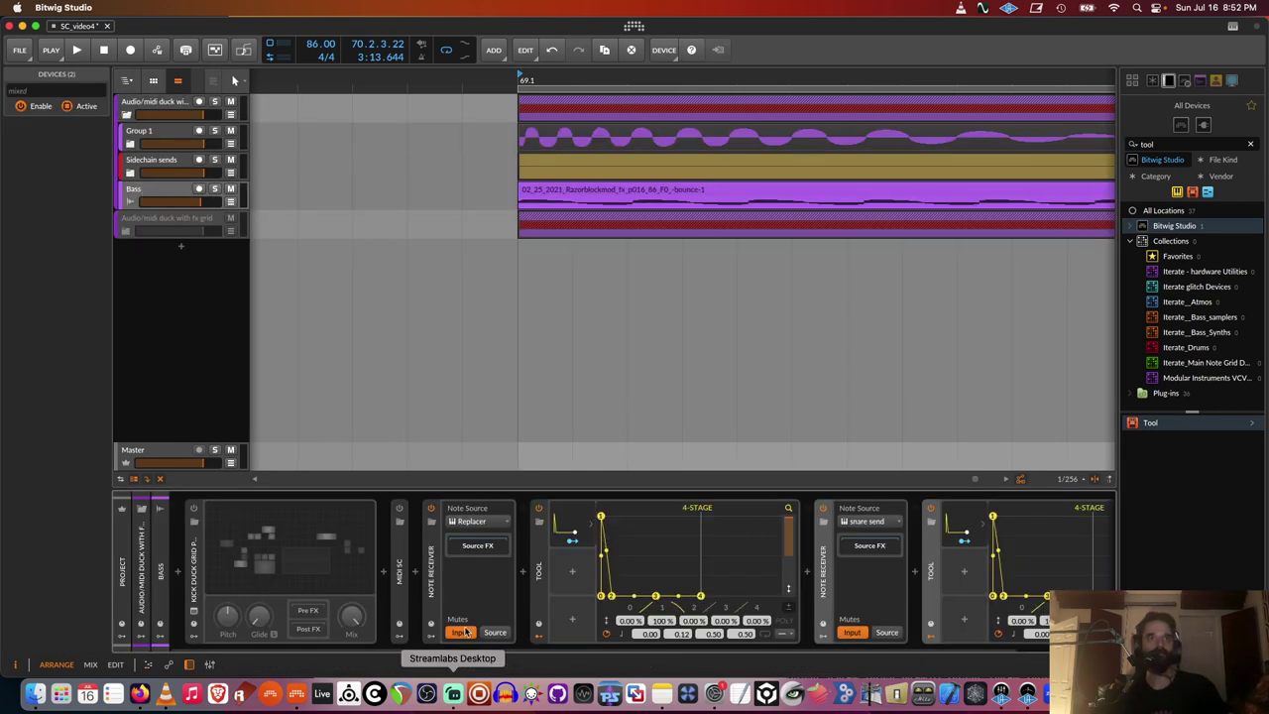
{"action": "left_click", "coordinate": [436, 580]}
{"action": "left_click", "coordinate": [931, 572], "text": "shift"}
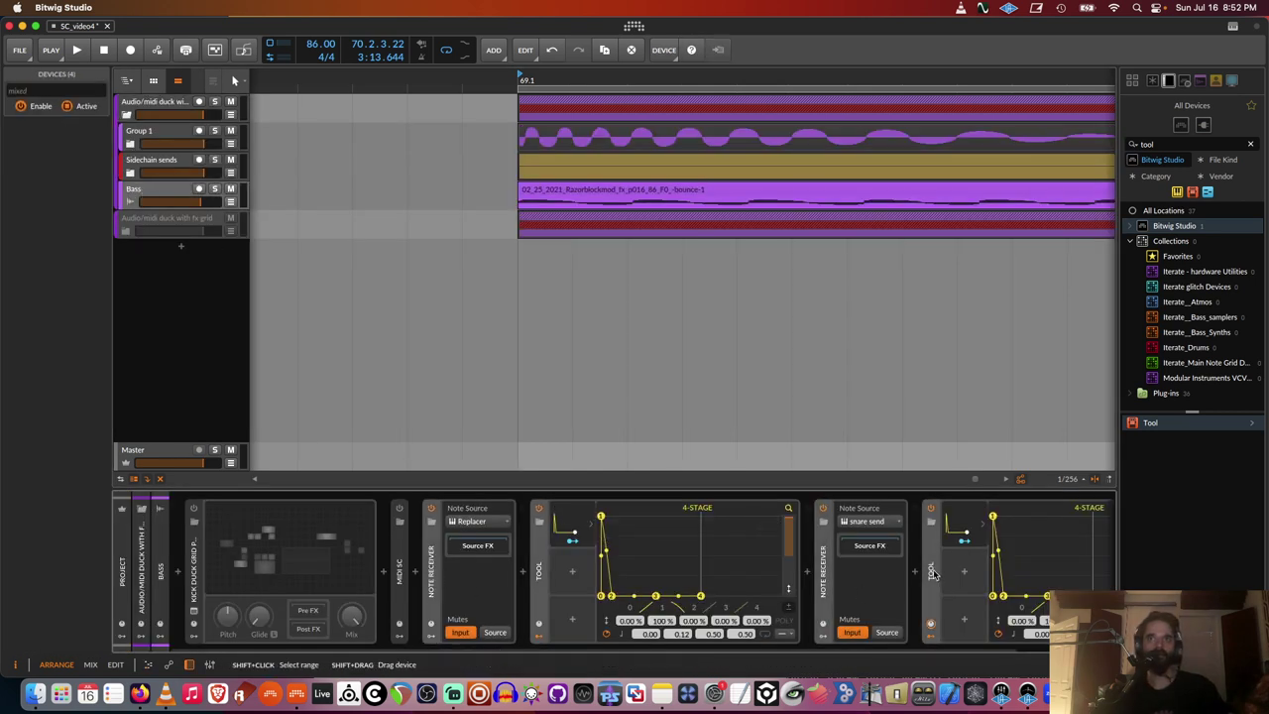
{"action": "right_click", "coordinate": [931, 576]}
{"action": "left_click", "coordinate": [958, 630]}
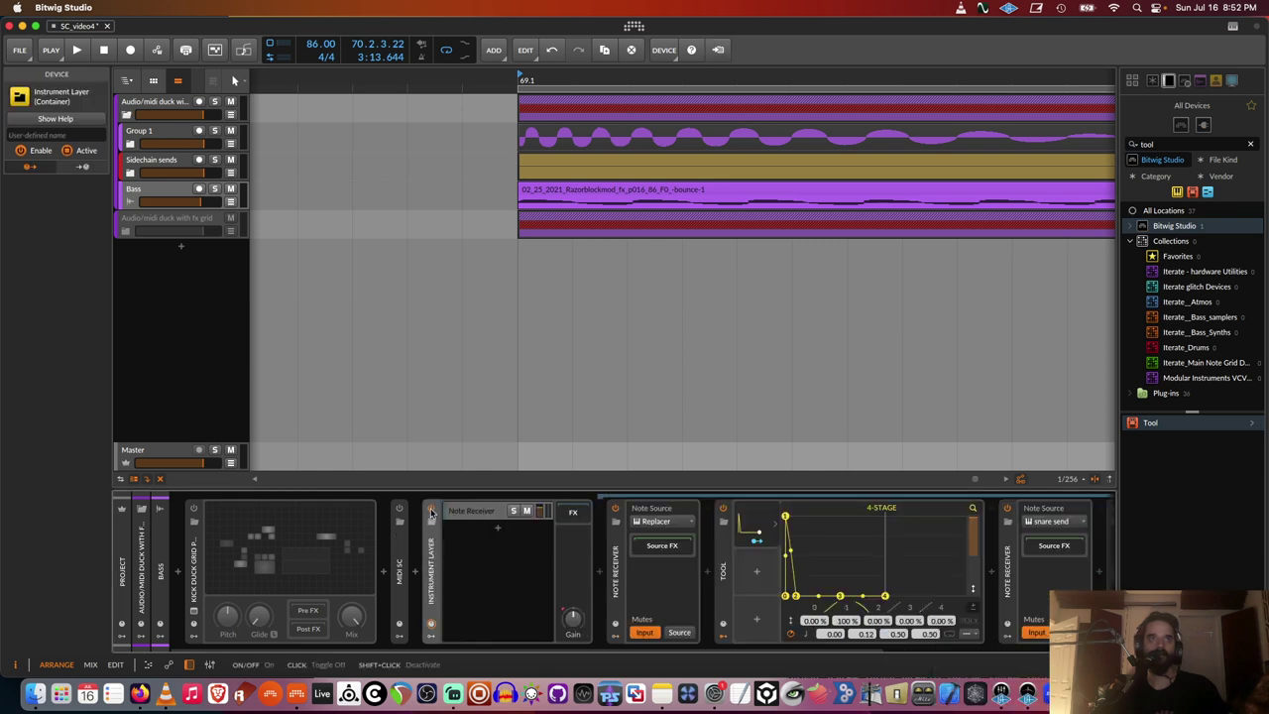
Switch the active Bass device from the Instrument Layer to the kick duck grid patch and open the patch's grid
{"action": "left_click", "coordinate": [287, 548]}
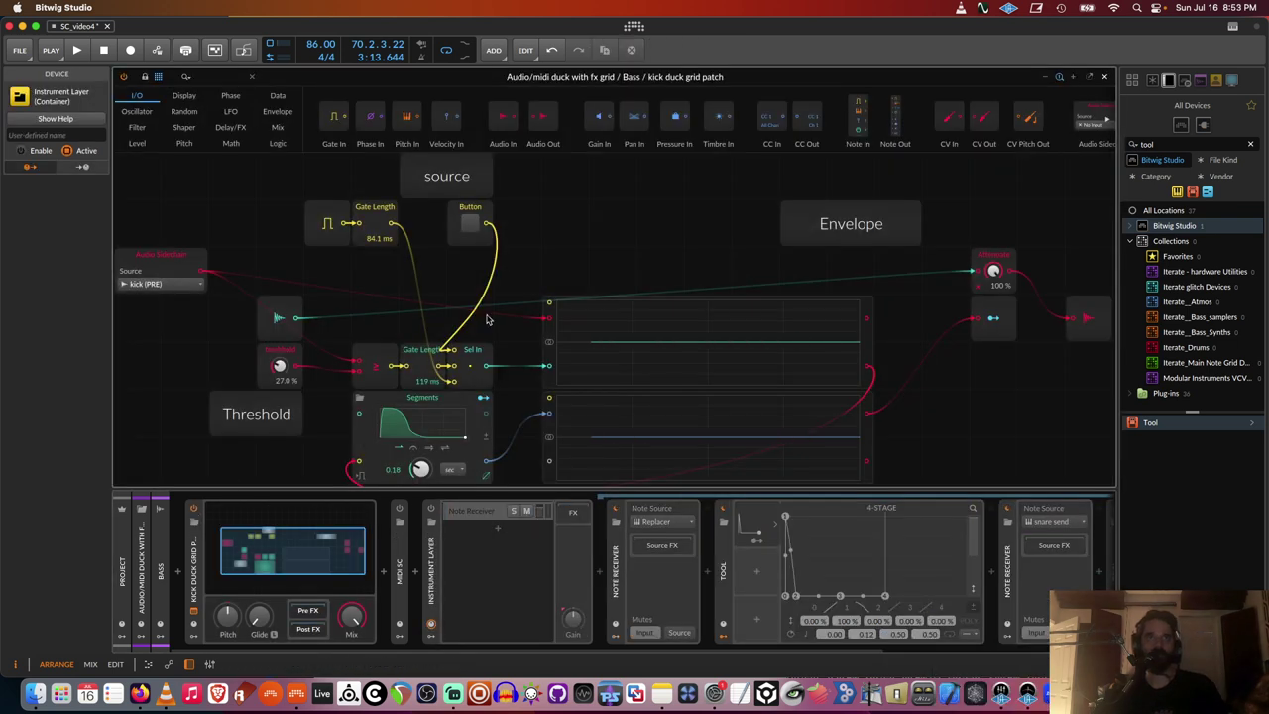
Play back the kick duck grid patch, watch its kick and envelope traces in the oscilloscopes, and close the grid editor
{"action": "scroll", "coordinate": [507, 286], "scroll_direction": "down", "scroll_amount": 1}
{"action": "key", "text": "space"}
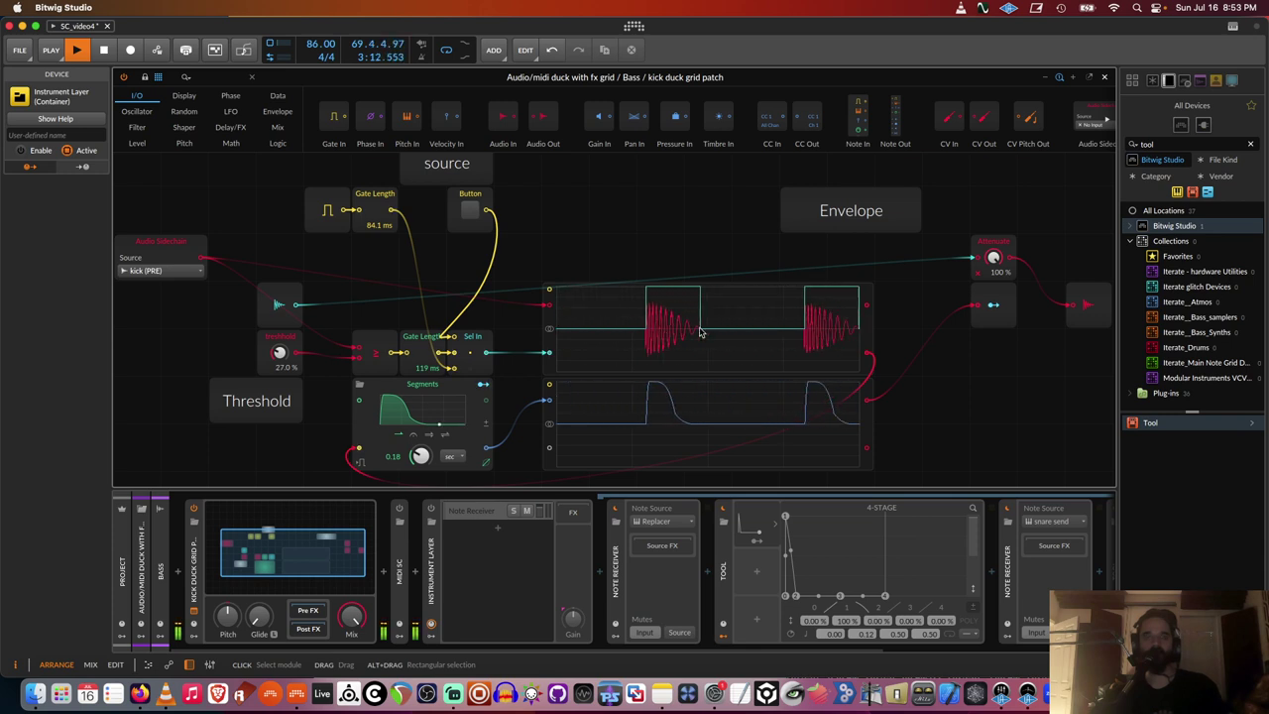
{"action": "left_click", "coordinate": [1107, 78]}
Deactivate the kick duck grid patch device, and collapse both it and the Instrument Layer on the Bass track
{"action": "left_click", "coordinate": [194, 557]}
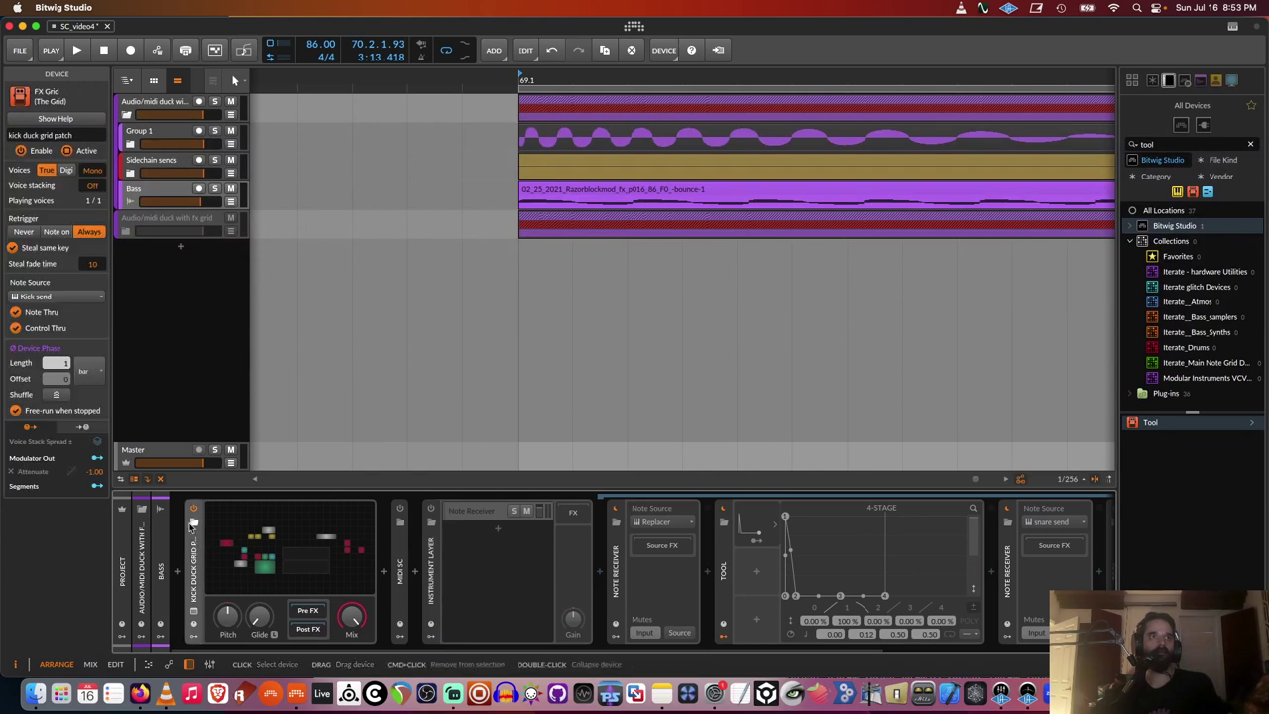
{"action": "double_click", "coordinate": [194, 560]}
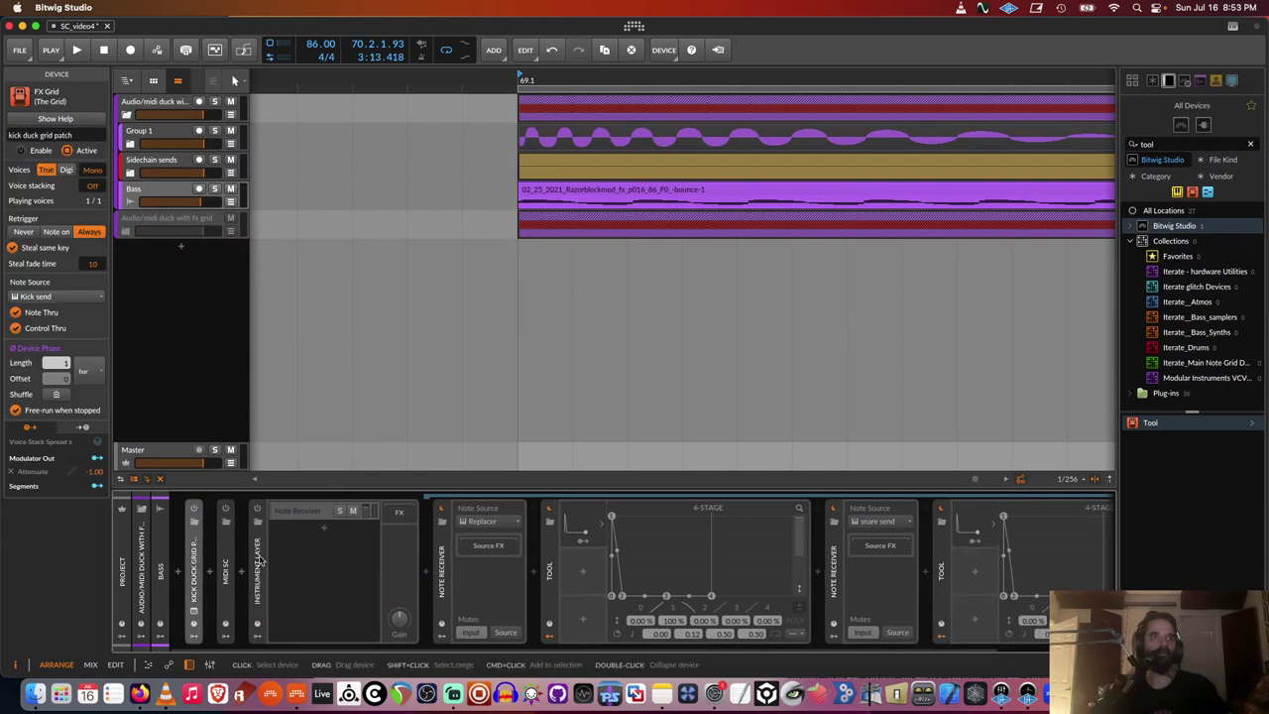
{"action": "double_click", "coordinate": [259, 556]}
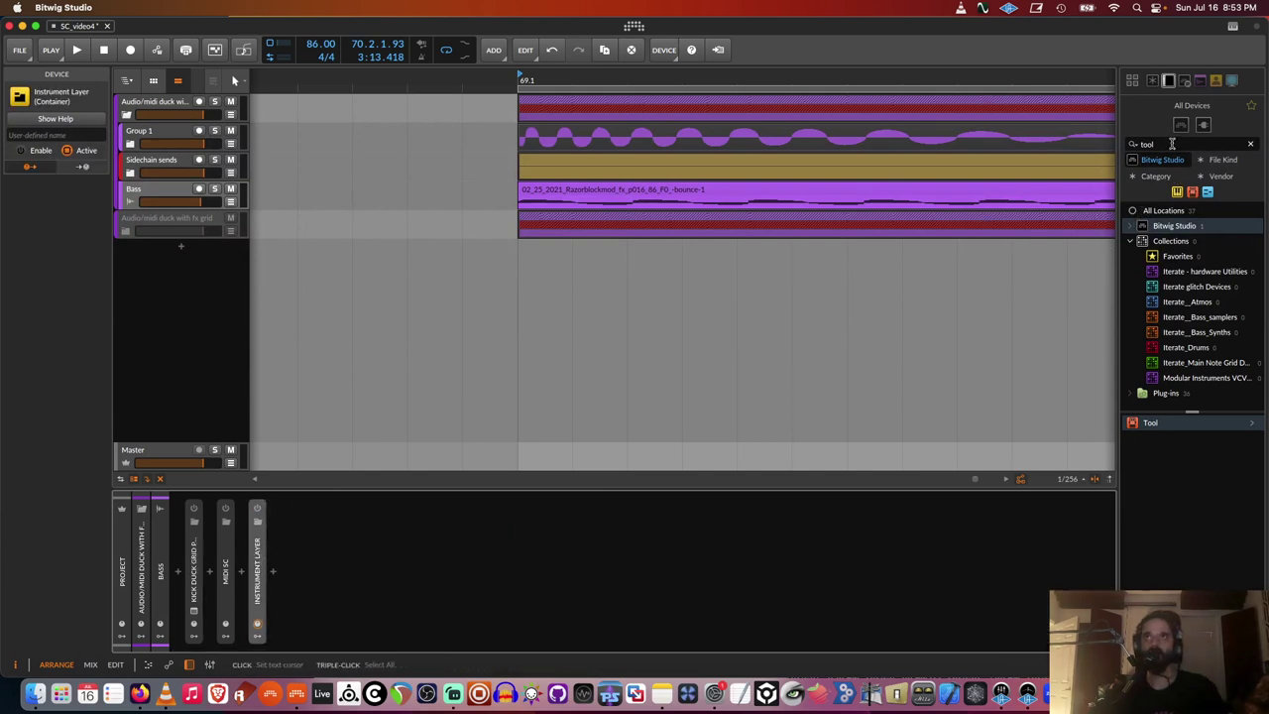
Find FX Grid among the devices, add it after the Instrument Layer on the Bass track, and open its grid
{"action": "left_click", "coordinate": [1150, 144]}
{"action": "type", "text": "fx grid"}
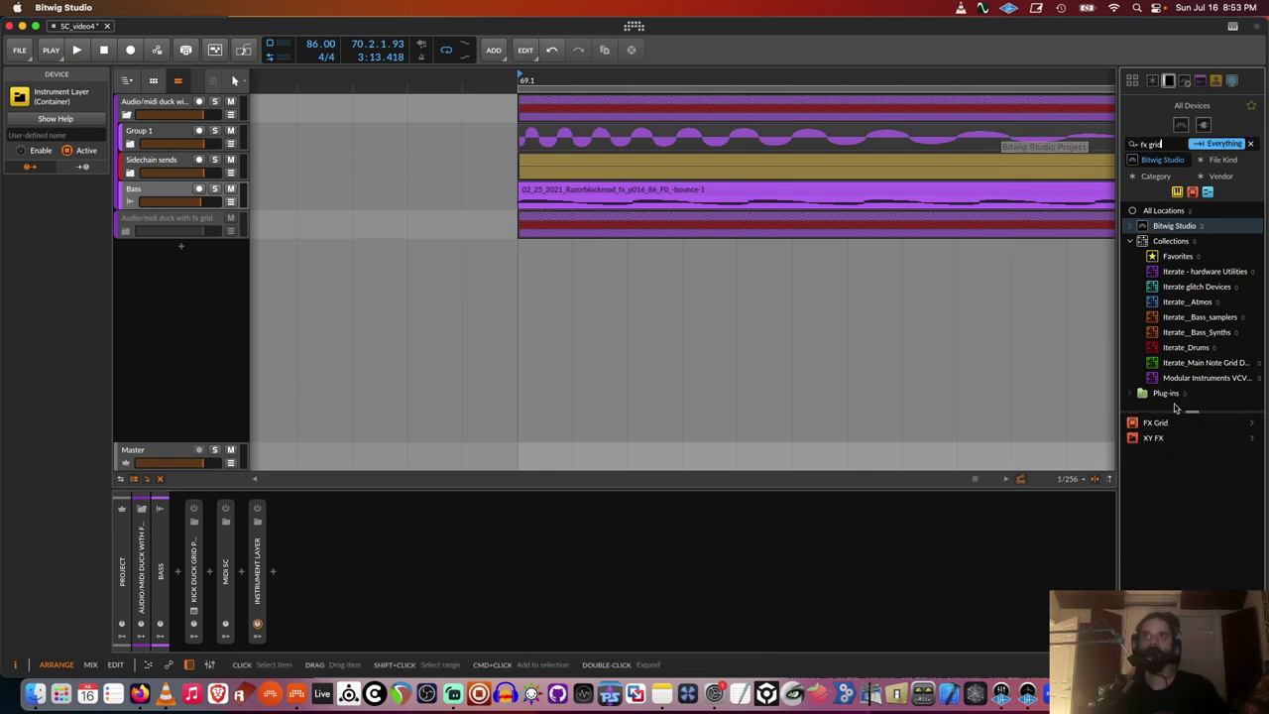
{"action": "left_click_drag", "start_coordinate": [1155, 422], "coordinate": [662, 584]}
{"action": "left_click", "coordinate": [303, 541]}
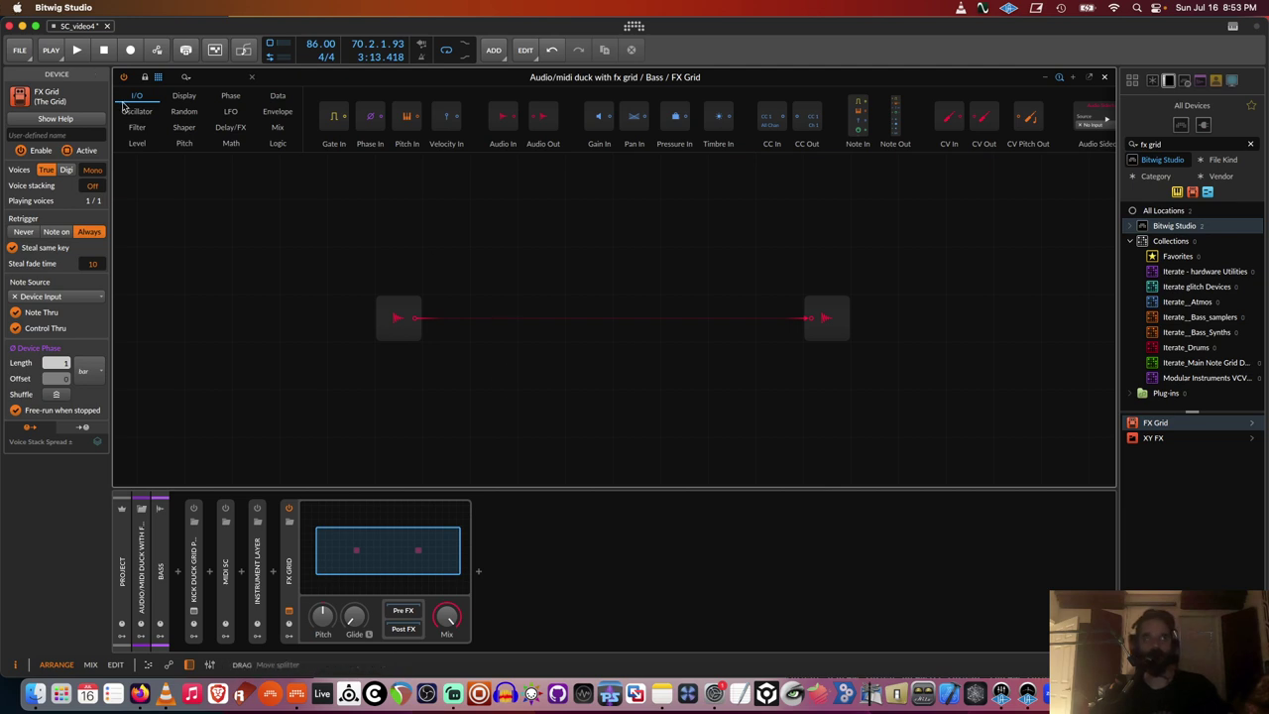
Set the new FX Grid's note source to the Kick send track
{"action": "left_click", "coordinate": [287, 551]}
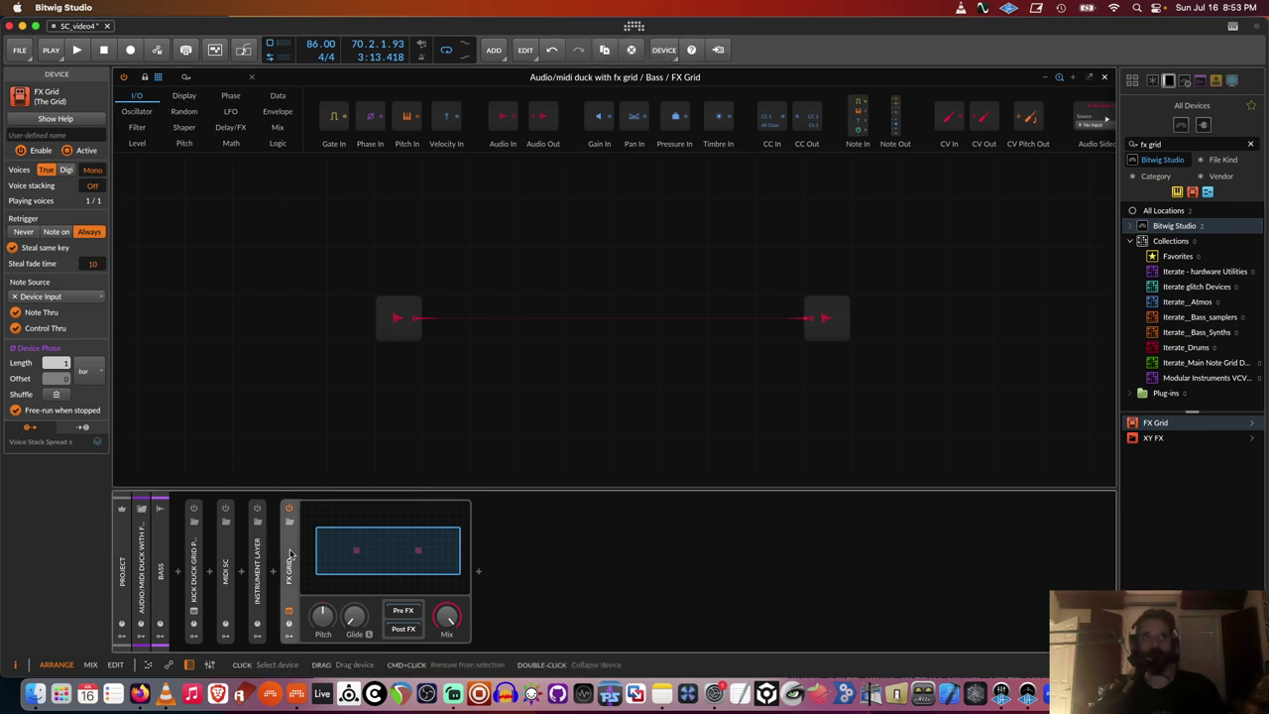
{"action": "left_click", "coordinate": [54, 297]}
{"action": "mouse_move", "coordinate": [119, 343]}
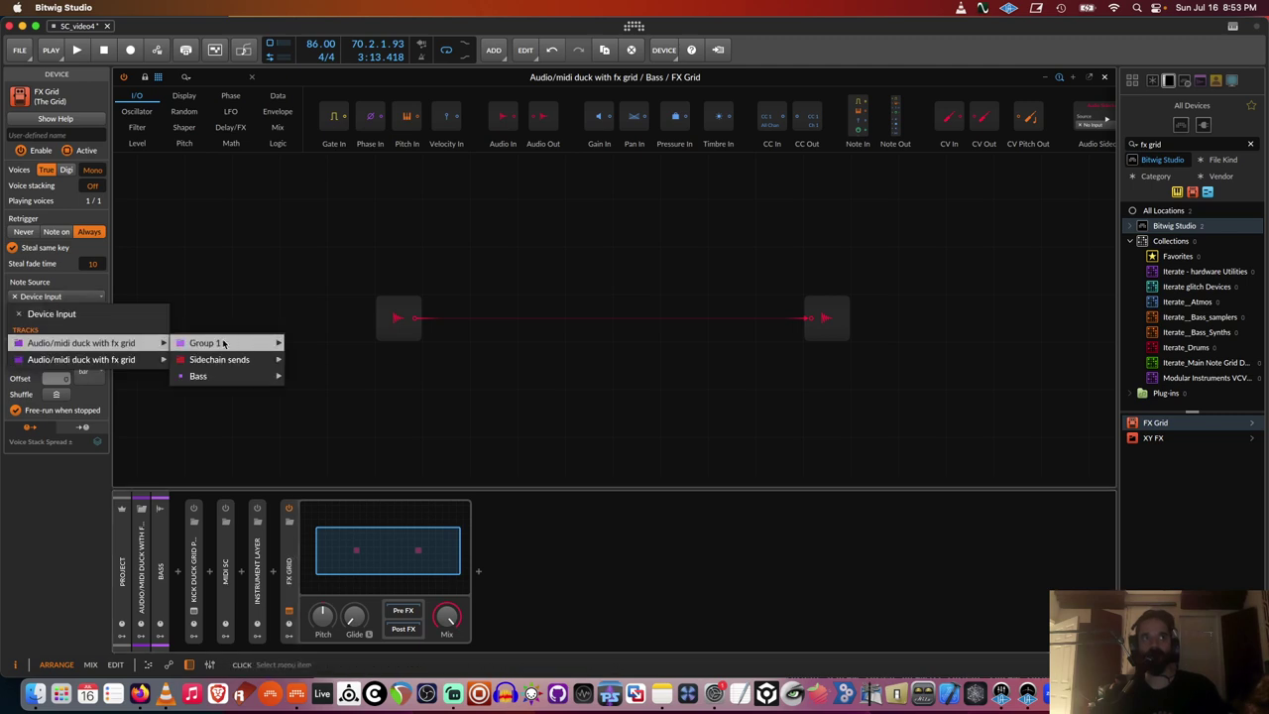
{"action": "mouse_move", "coordinate": [223, 343]}
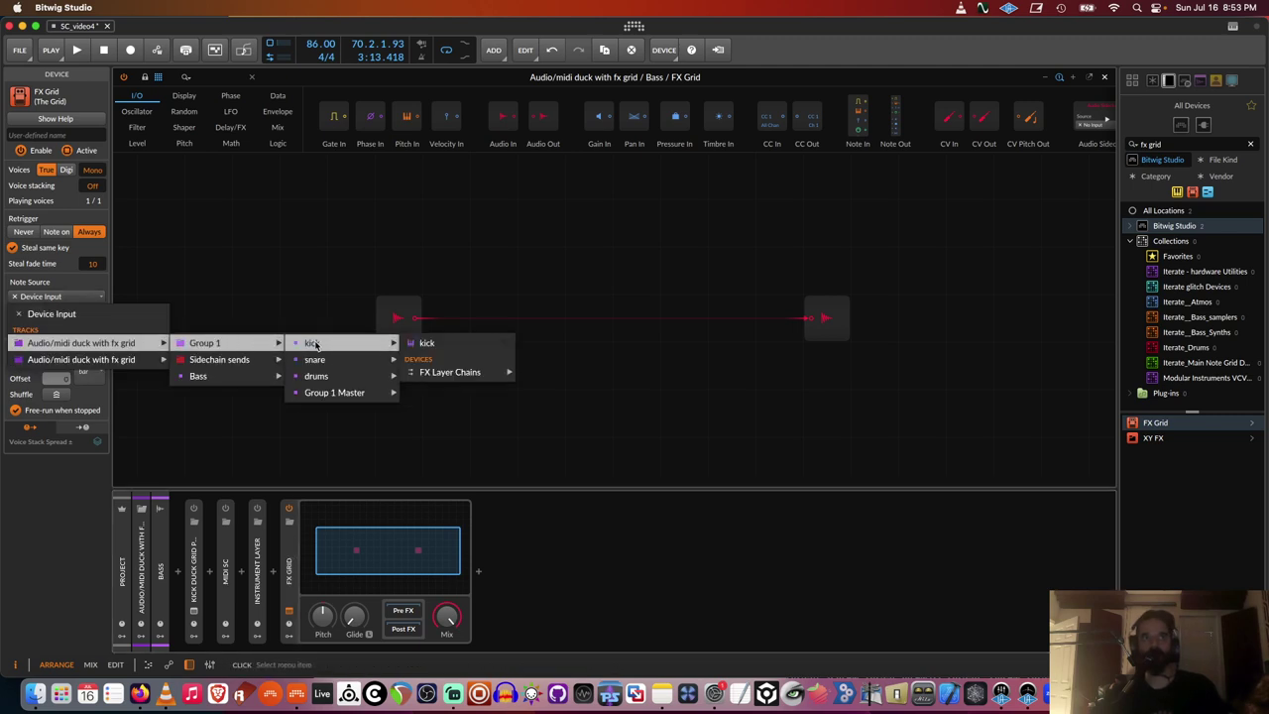
{"action": "mouse_move", "coordinate": [317, 357]}
{"action": "left_click", "coordinate": [465, 365]}
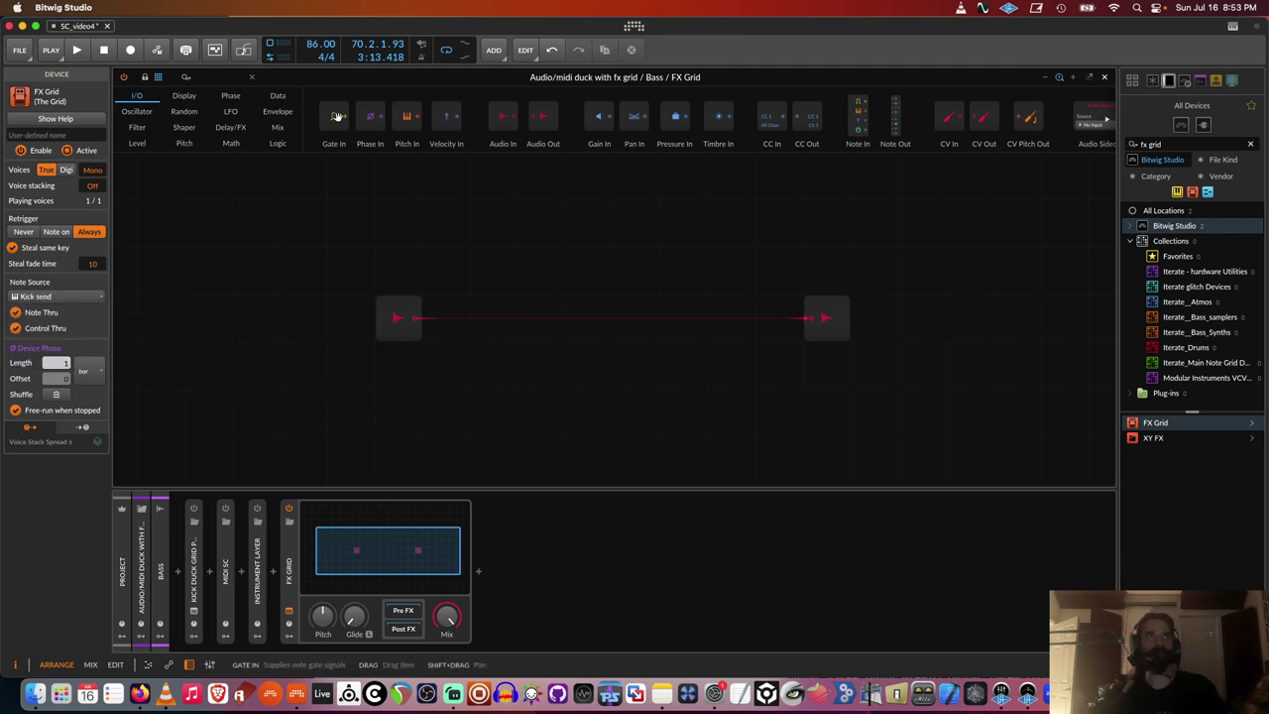
Add a Gate In module to the grid and move the Audio In module directly beside Audio Out
{"action": "left_click_drag", "start_coordinate": [335, 116], "coordinate": [349, 218]}
{"action": "left_click_drag", "start_coordinate": [379, 315], "coordinate": [758, 316]}
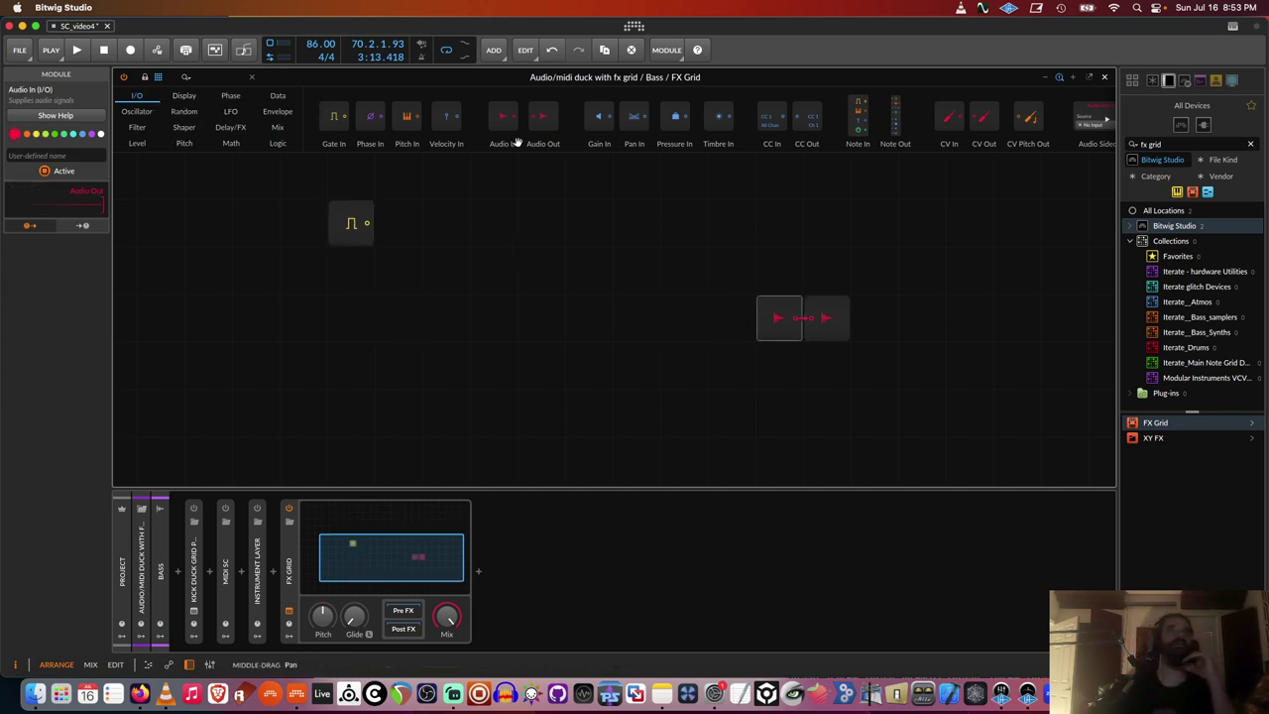
Add an Audio Sidechain module below Gate In and set its source to kick (PRE)
{"action": "scroll", "coordinate": [822, 131], "scroll_direction": "right", "scroll_amount": 5}
{"action": "left_click_drag", "start_coordinate": [712, 121], "coordinate": [347, 337]}
{"action": "left_click", "coordinate": [346, 336]}
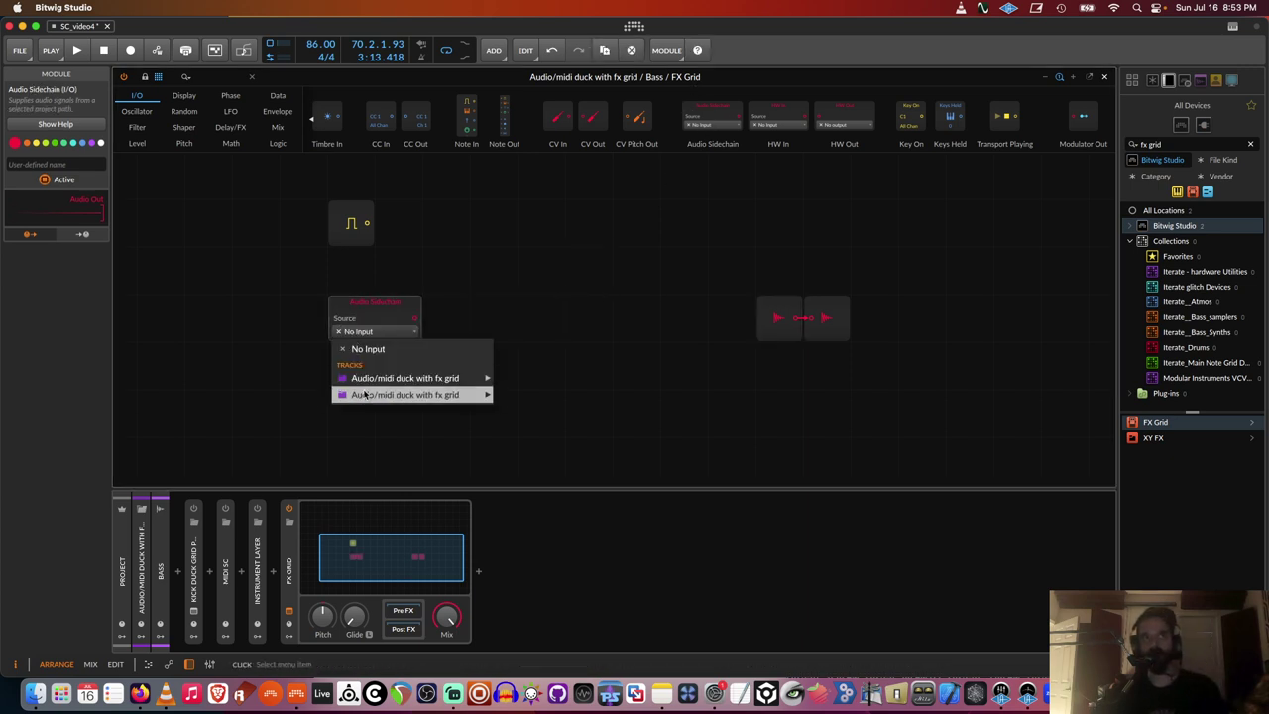
{"action": "mouse_move", "coordinate": [367, 378]}
{"action": "mouse_move", "coordinate": [536, 378]}
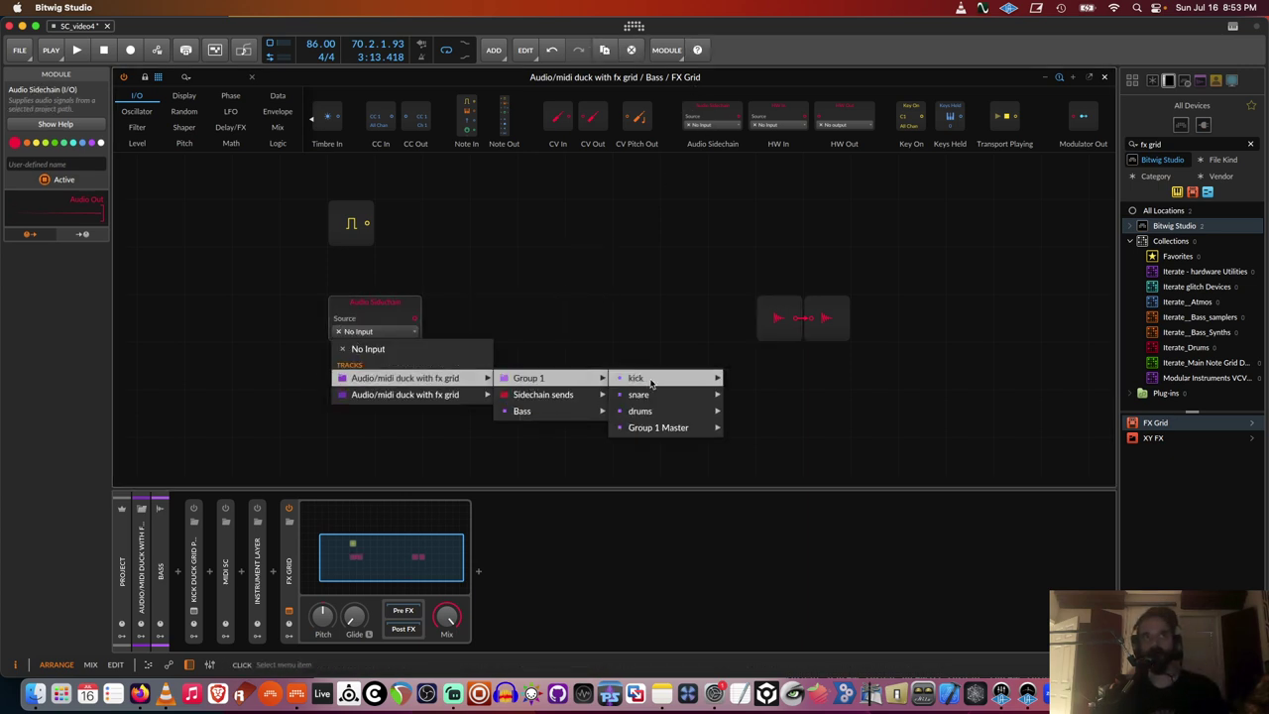
{"action": "mouse_move", "coordinate": [667, 380]}
{"action": "left_click", "coordinate": [759, 378]}
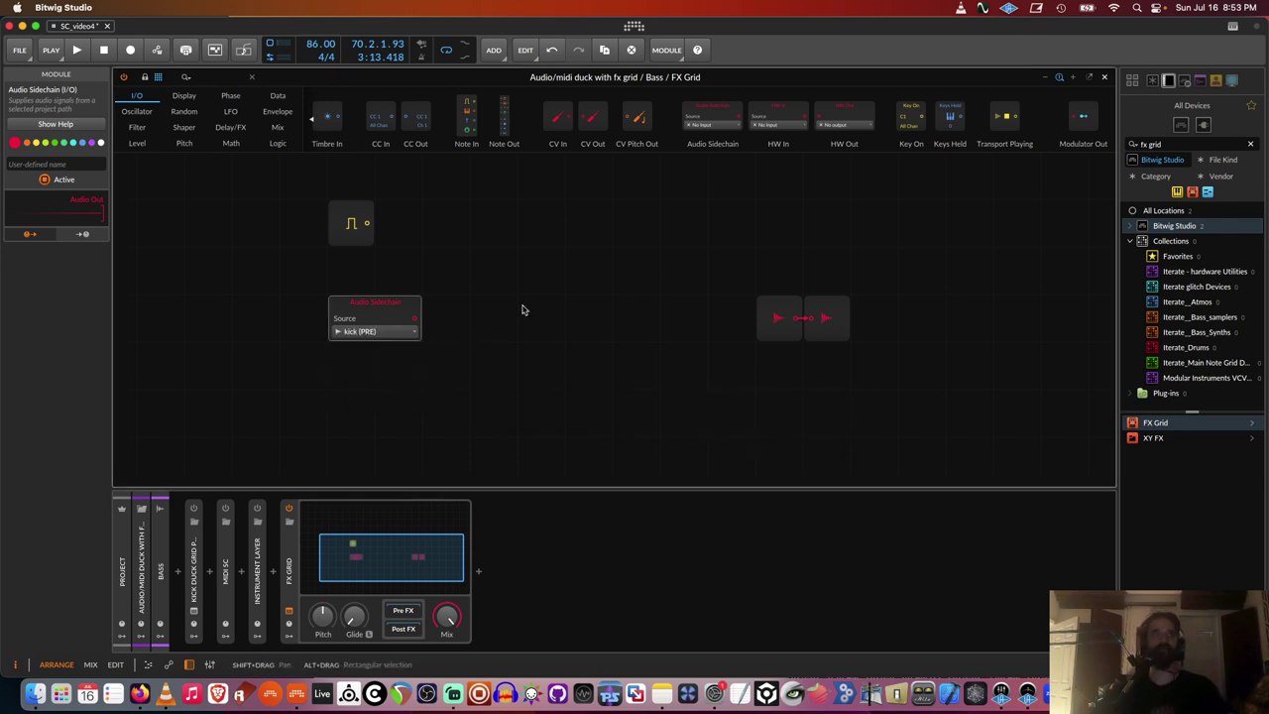
Add an Oscilloscope, connect the Audio Sidechain output to its first signal input, and play back the kick signal
{"action": "left_click", "coordinate": [183, 95]}
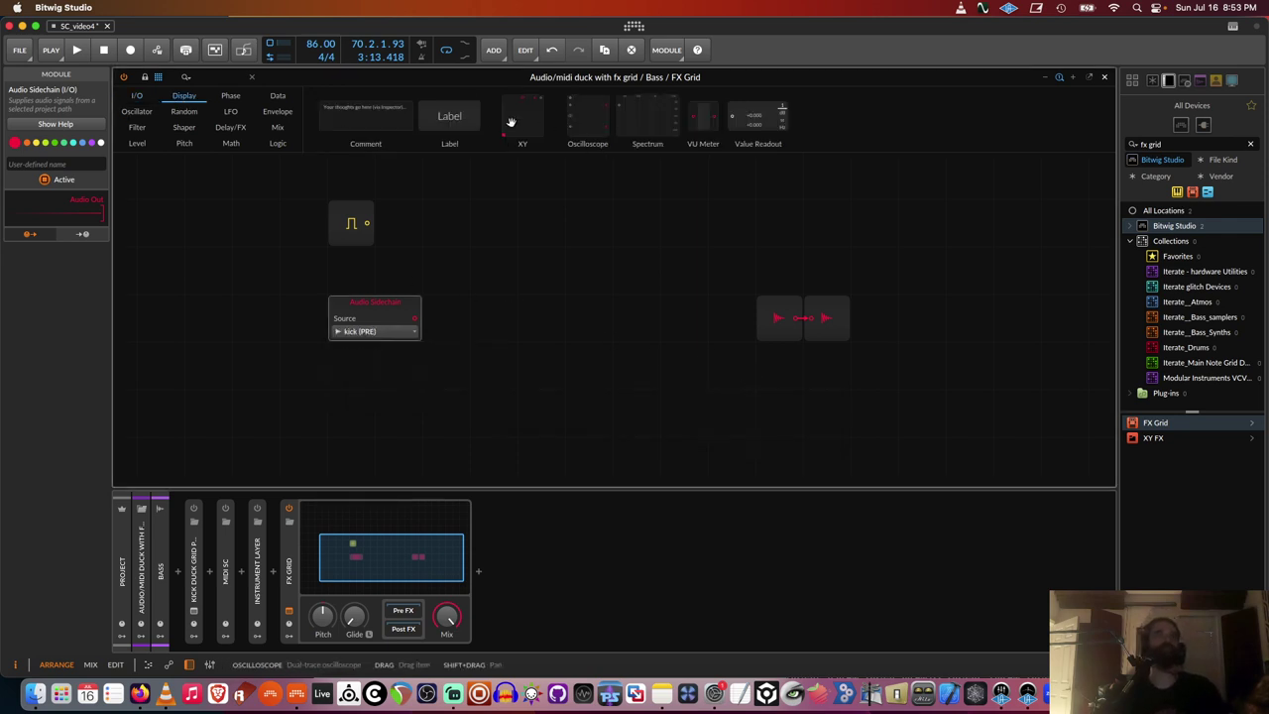
{"action": "left_click_drag", "start_coordinate": [571, 126], "coordinate": [686, 384]}
{"action": "left_click_drag", "start_coordinate": [575, 398], "coordinate": [572, 308]}
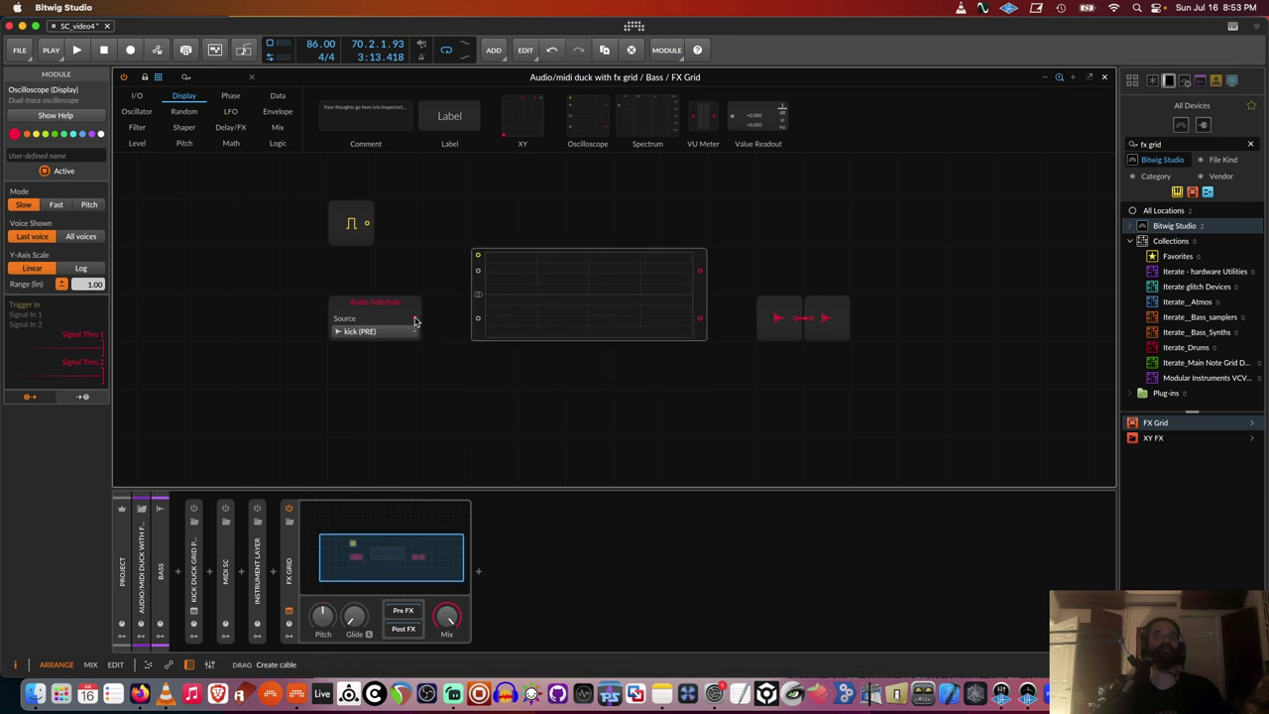
{"action": "left_click_drag", "start_coordinate": [415, 318], "coordinate": [477, 271]}
{"action": "key", "text": "space"}
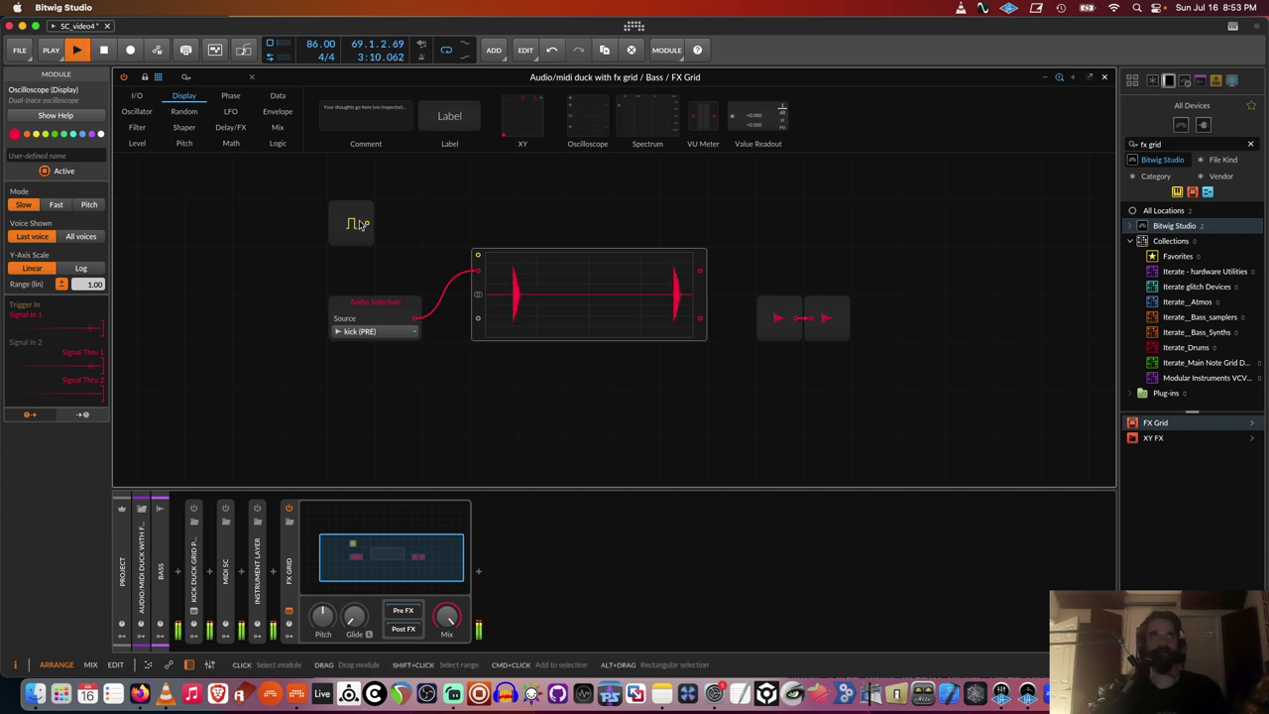
Rearrange the grid with Audio Sidechain above and to the left of the Oscilloscope and Gate In farther left
{"action": "left_click_drag", "start_coordinate": [368, 304], "coordinate": [416, 257]}
{"action": "left_click_drag", "start_coordinate": [349, 222], "coordinate": [254, 317]}
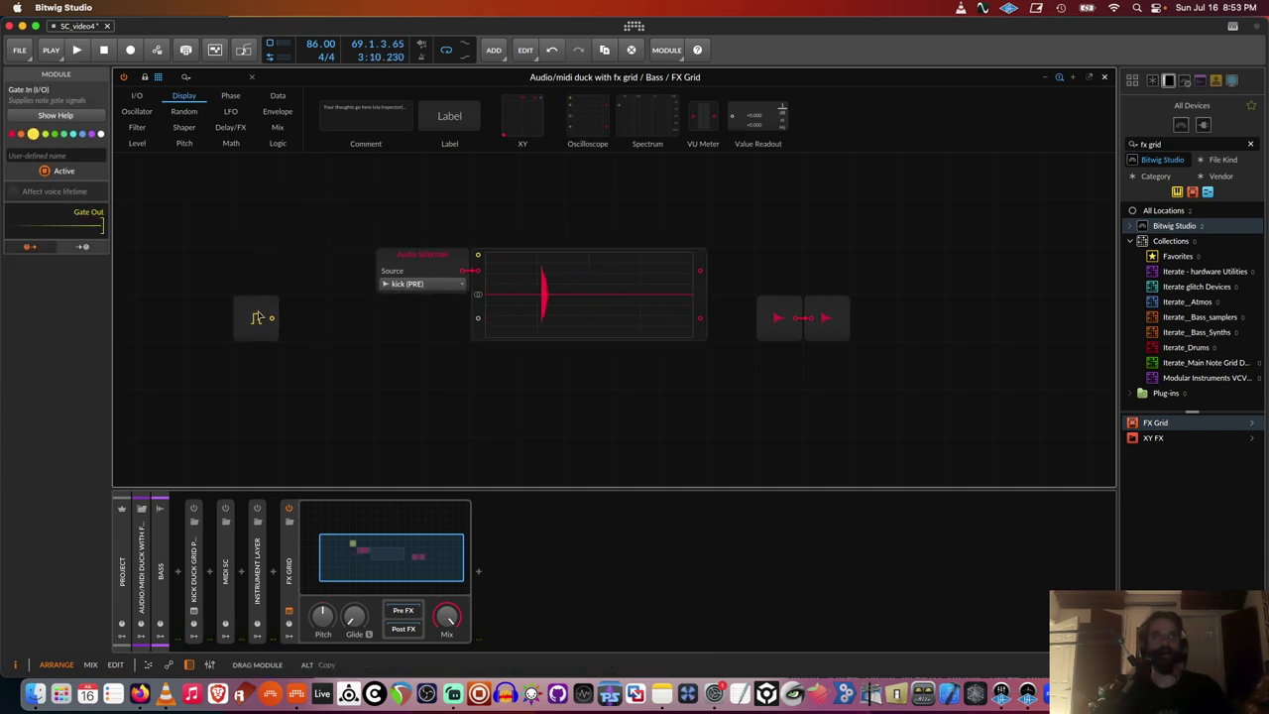
{"action": "left_click_drag", "start_coordinate": [401, 262], "coordinate": [353, 214]}
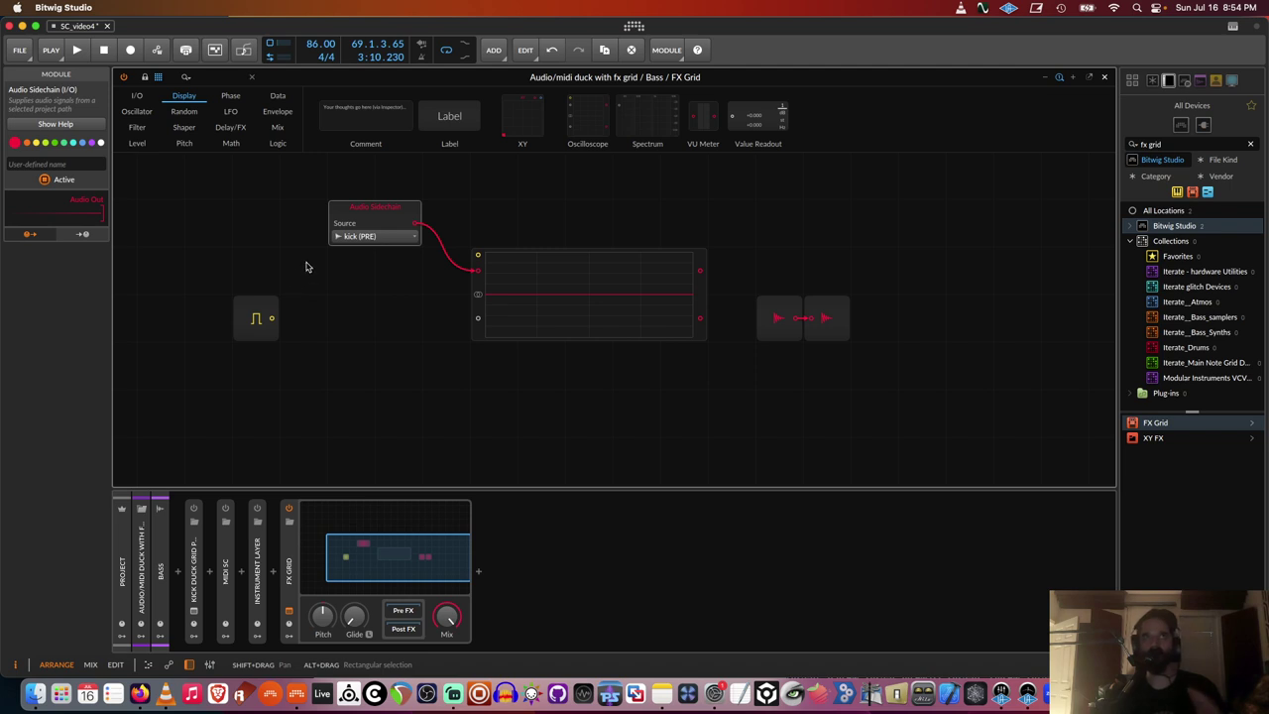
Add a greater-than-or-equal (≥) comparator and connect the Audio Sidechain output to its first input
{"action": "left_click", "coordinate": [278, 144]}
{"action": "left_click_drag", "start_coordinate": [803, 123], "coordinate": [384, 345]}
{"action": "left_click_drag", "start_coordinate": [418, 224], "coordinate": [383, 361]}
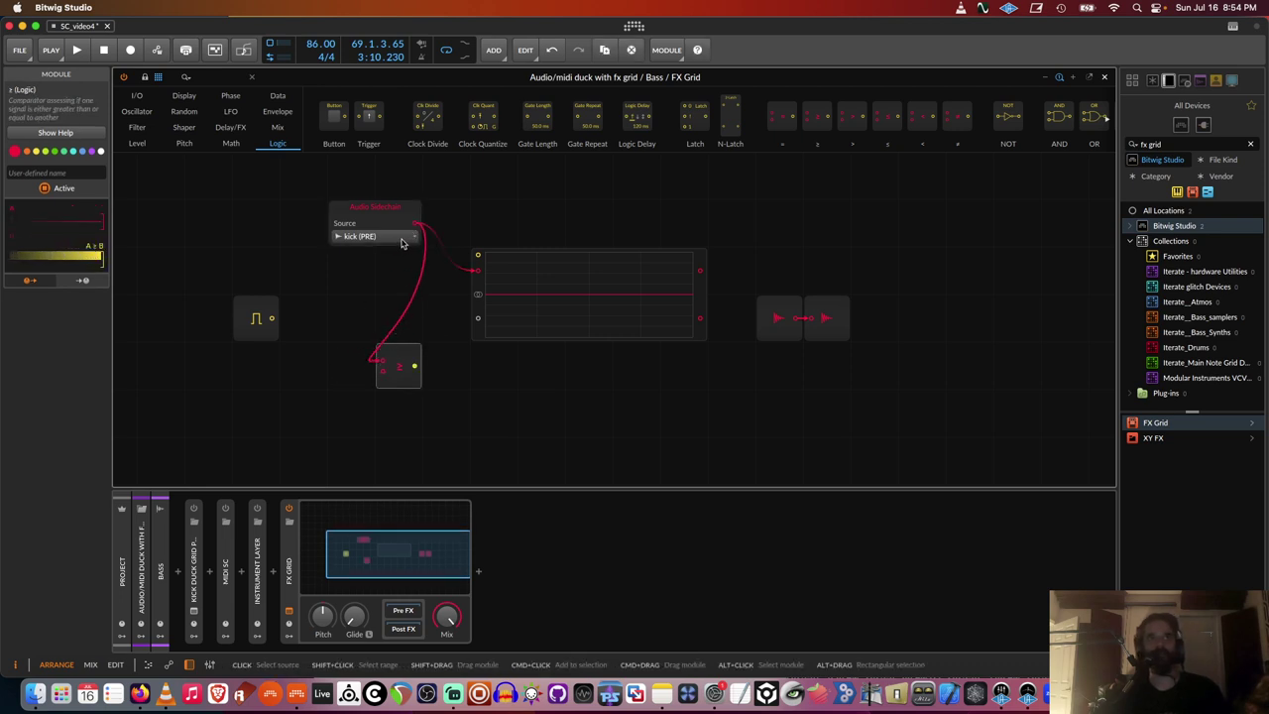
Add a Value module feeding the comparator's second input and name it "threshold"
{"action": "left_click", "coordinate": [136, 142]}
{"action": "left_click_drag", "start_coordinate": [373, 115], "coordinate": [302, 399]}
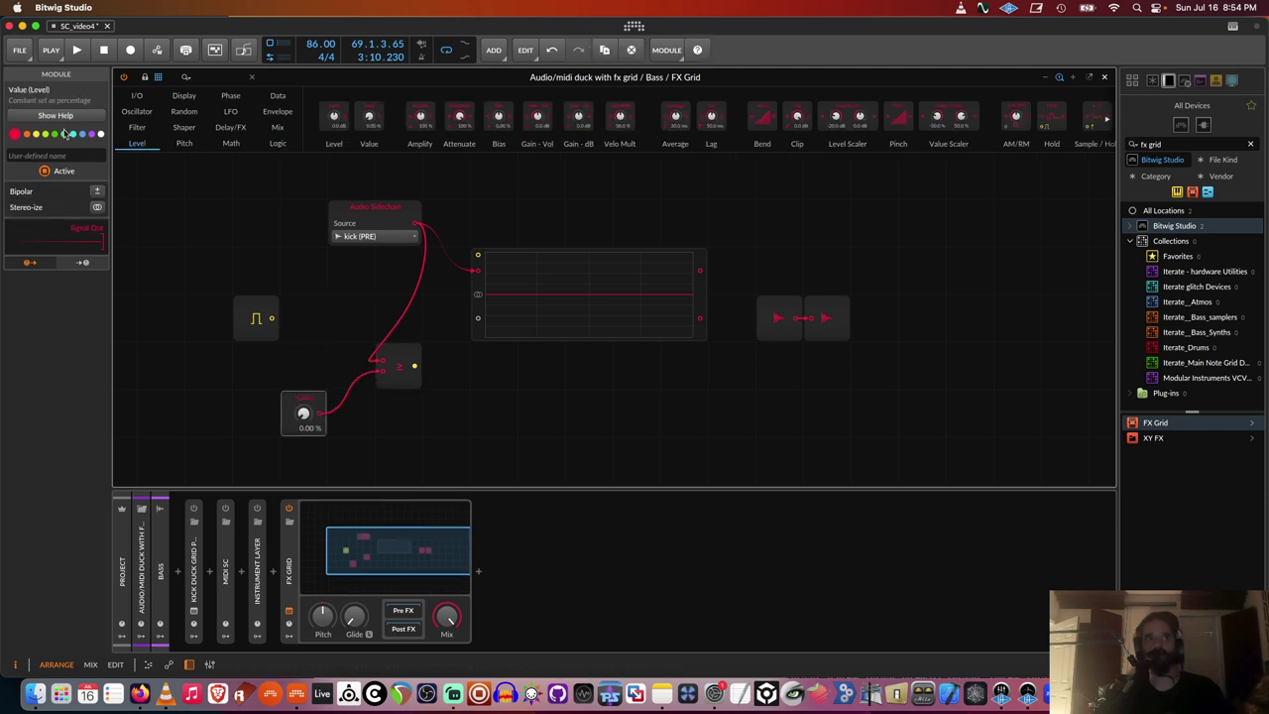
{"action": "left_click", "coordinate": [37, 155]}
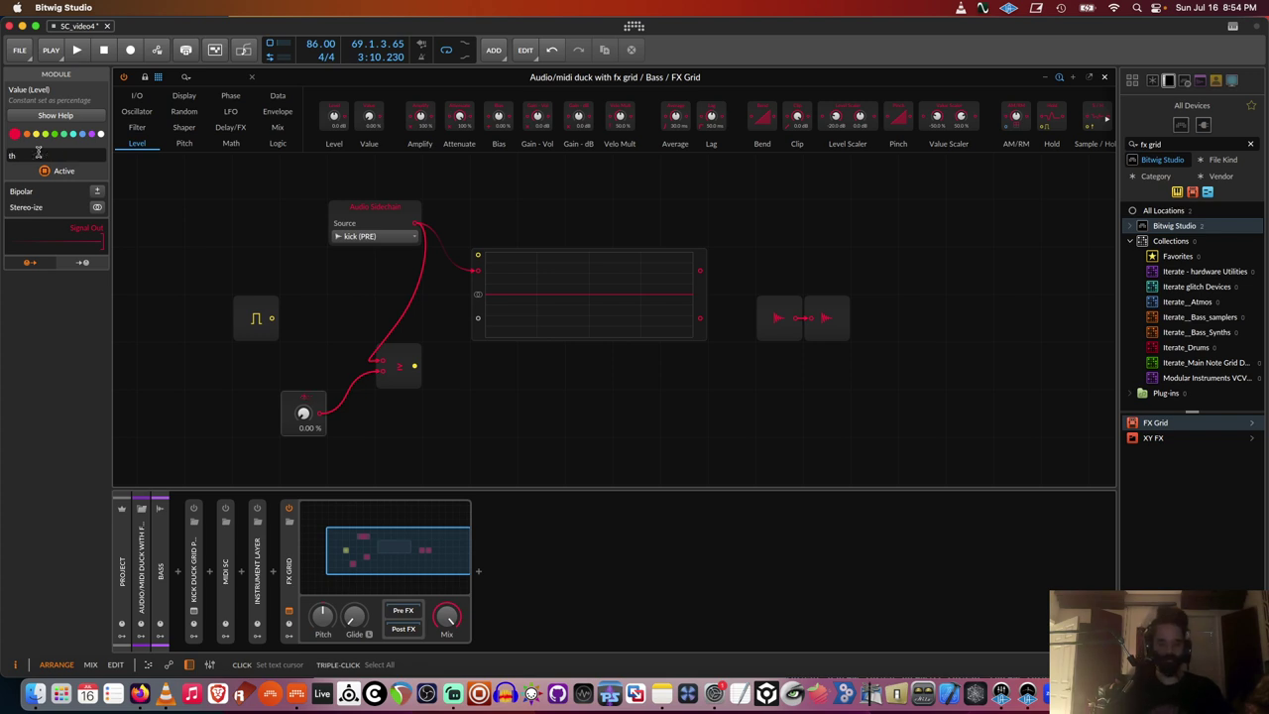
{"action": "type", "text": "threshold"}
{"action": "key", "text": "Return"}
Connect the comparator output to the Oscilloscope's second signal input and raise the threshold to 34.5 % during playback
{"action": "left_click_drag", "start_coordinate": [415, 366], "coordinate": [477, 317]}
{"action": "key", "text": "space"}
{"action": "left_click_drag", "start_coordinate": [302, 412], "coordinate": [303, 390]}
{"action": "key", "text": "space"}
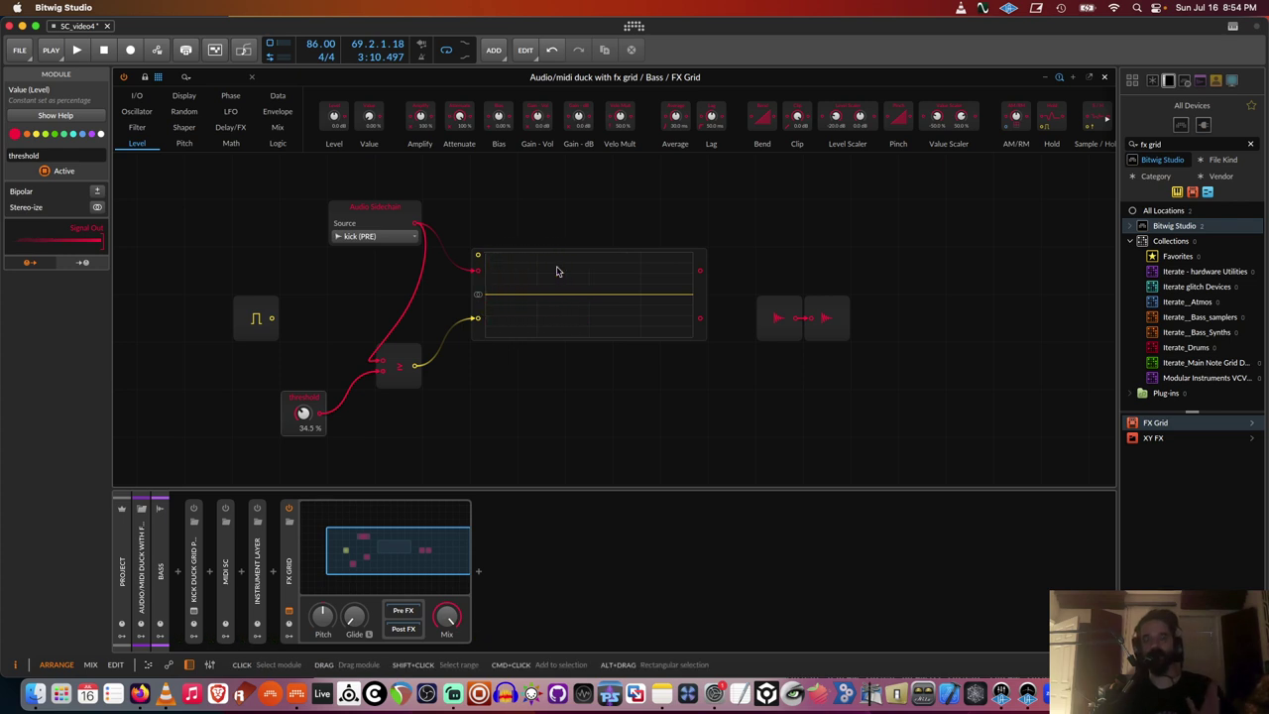
Search the modules for "gate" and insert a Gate Length of 99.8 ms between the comparator and the Oscilloscope
{"action": "left_click", "coordinate": [226, 79]}
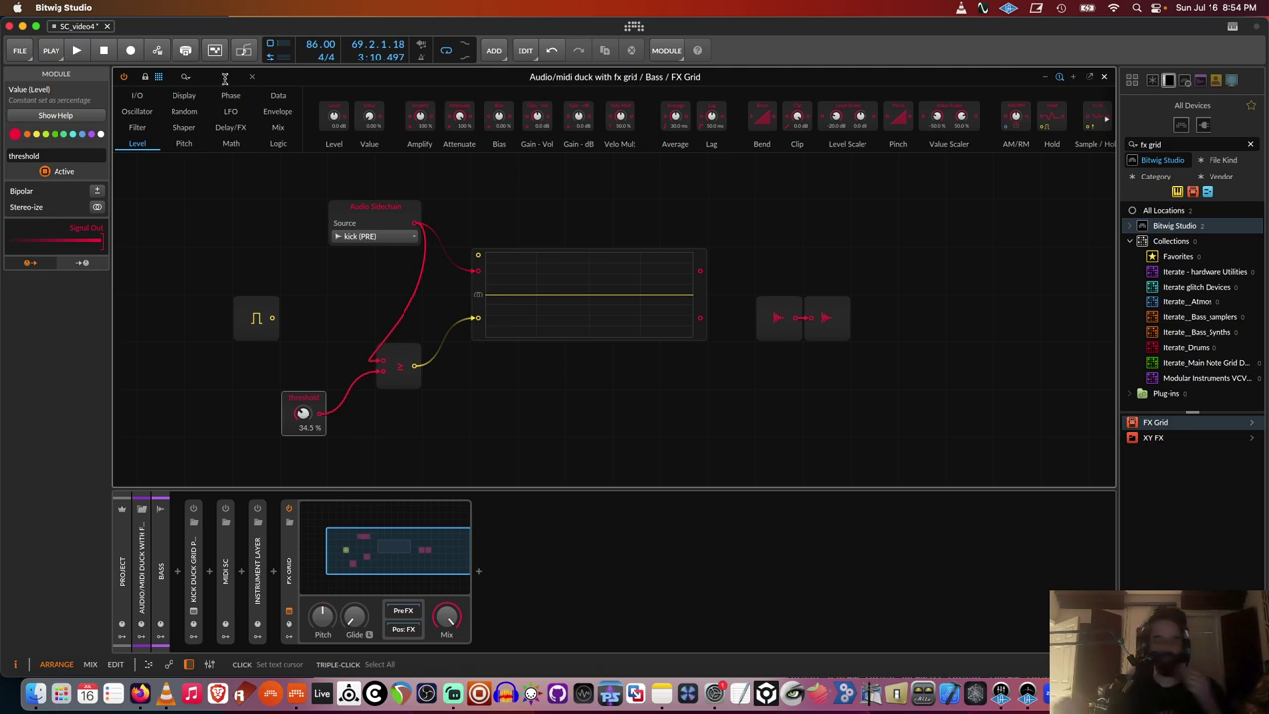
{"action": "type", "text": "ga"}
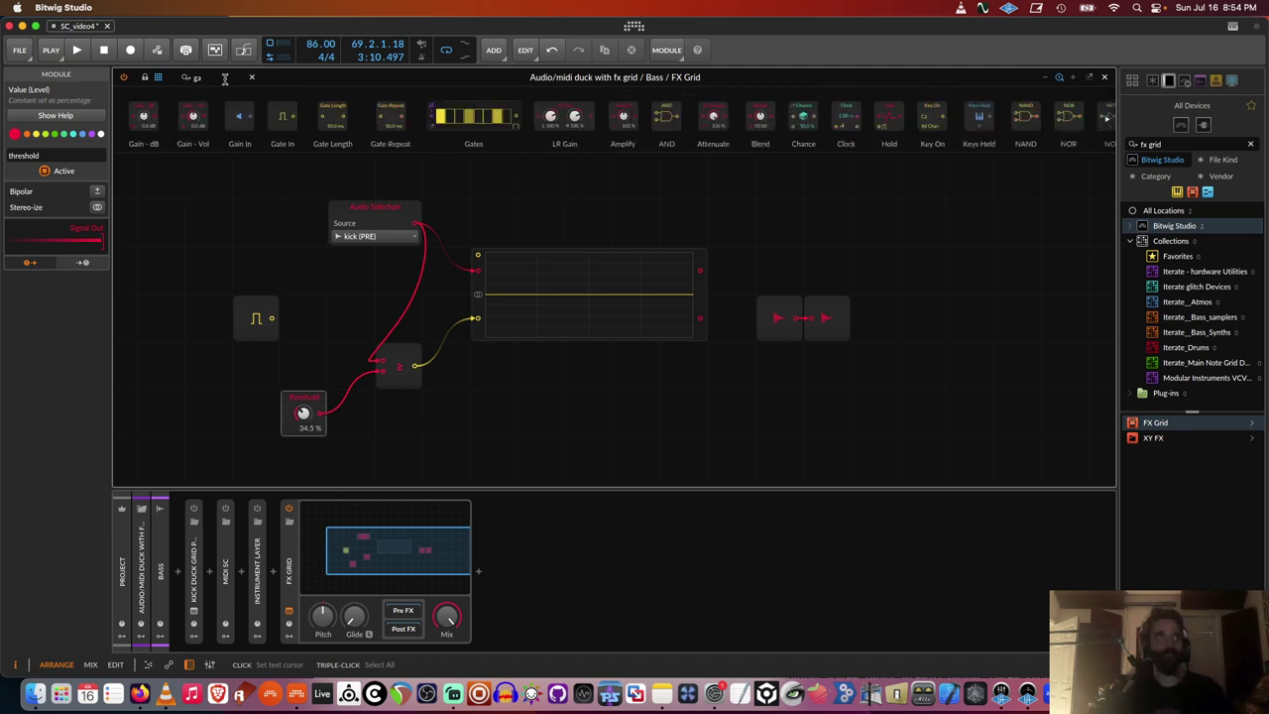
{"action": "type", "text": "te"}
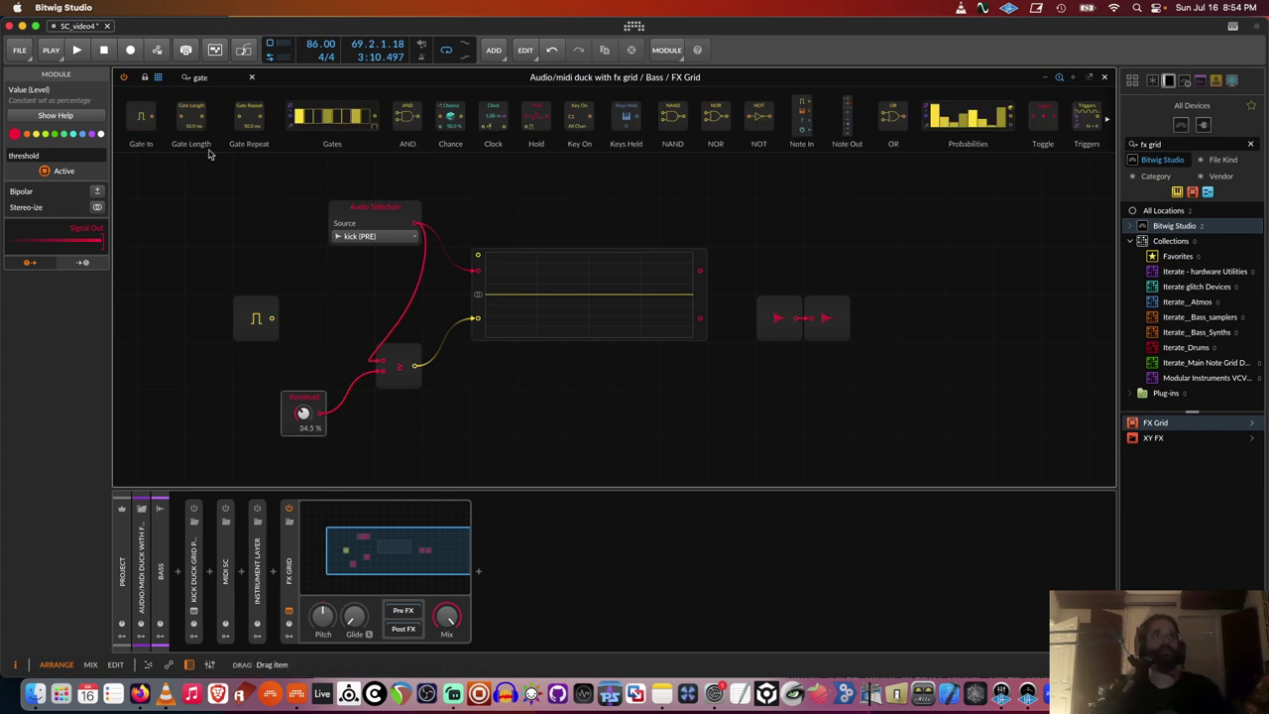
{"action": "left_click_drag", "start_coordinate": [256, 205], "coordinate": [439, 373]}
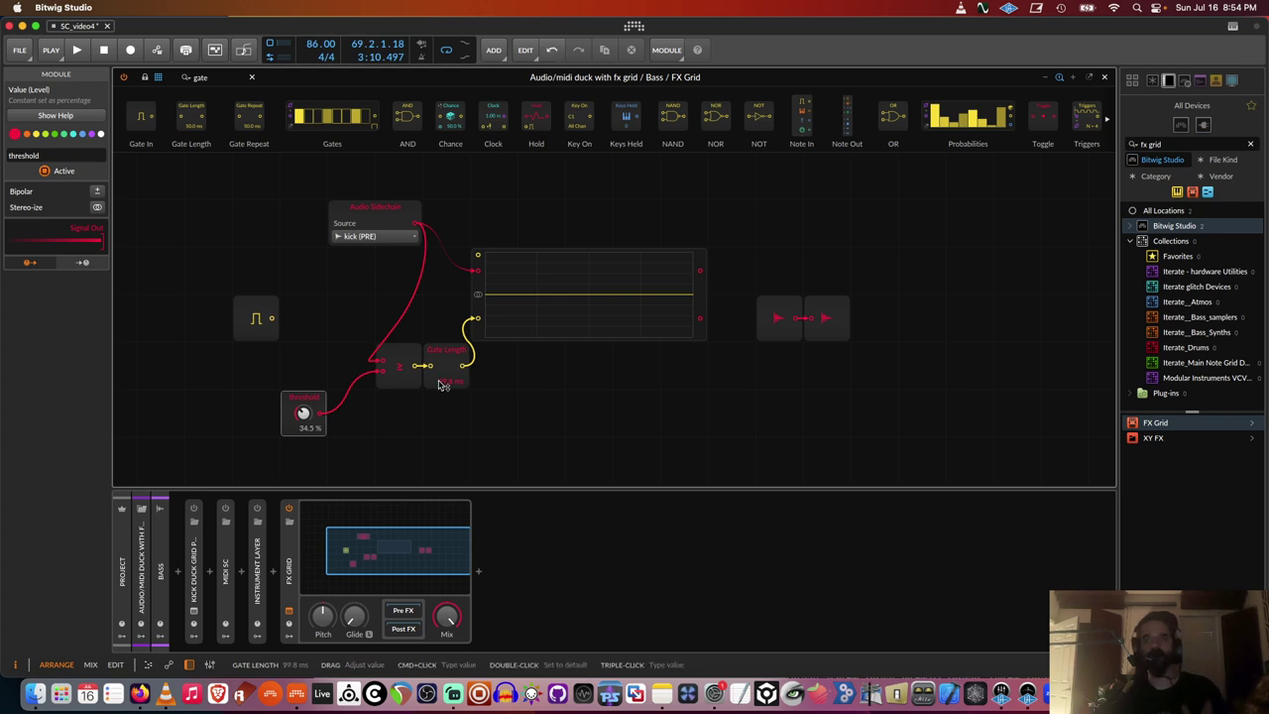
Play back the track and compare the lengthened gate with the kick waveform in the Oscilloscope
{"action": "key", "text": "space"}
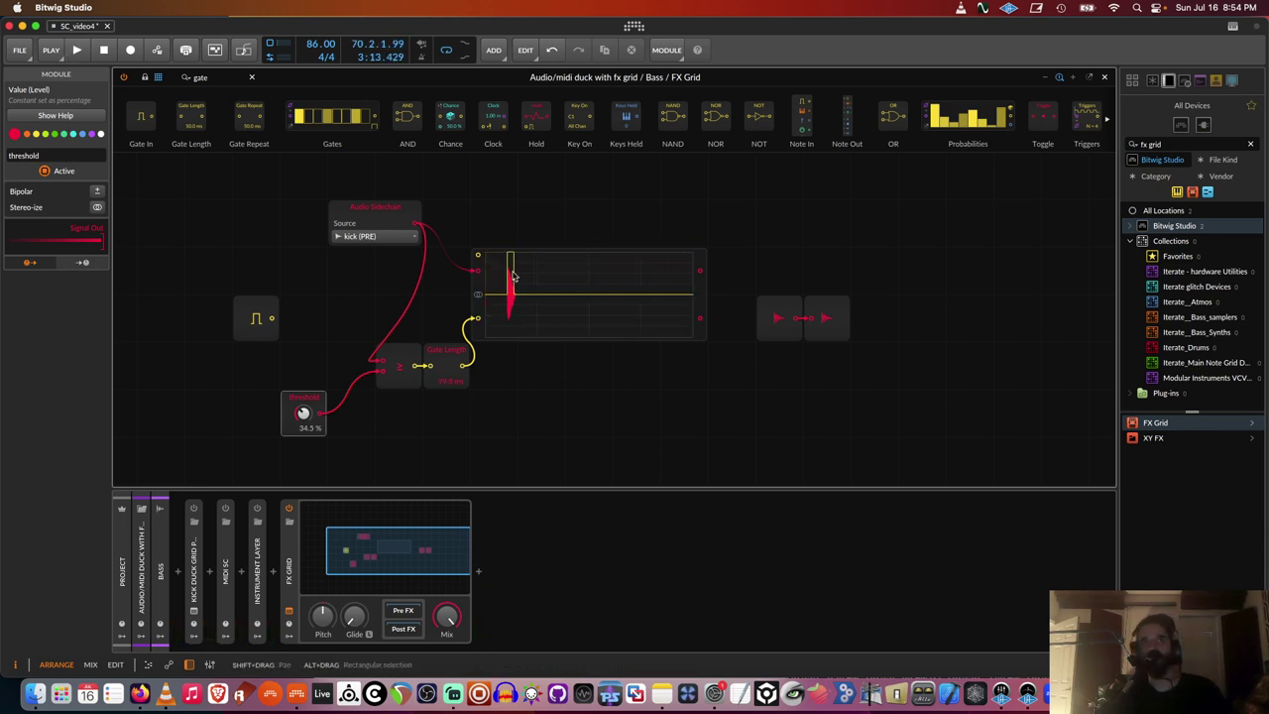
{"action": "key", "text": "space"}
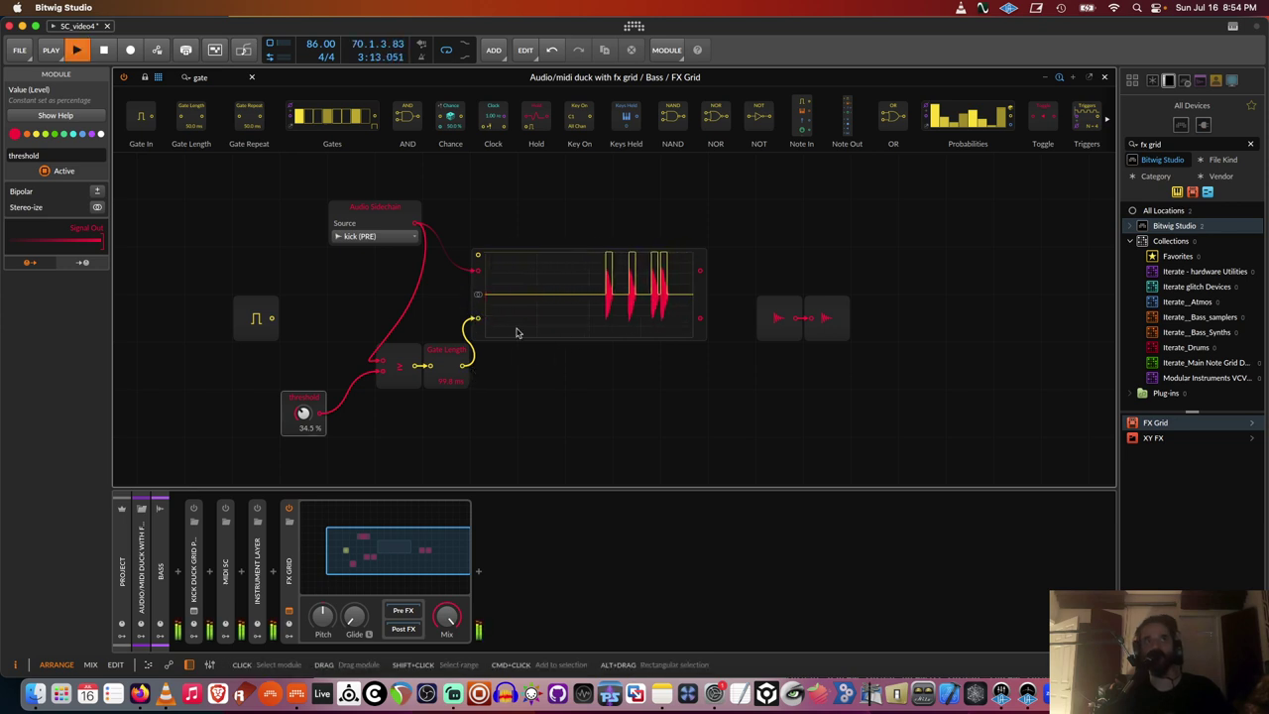
{"action": "key", "text": "space"}
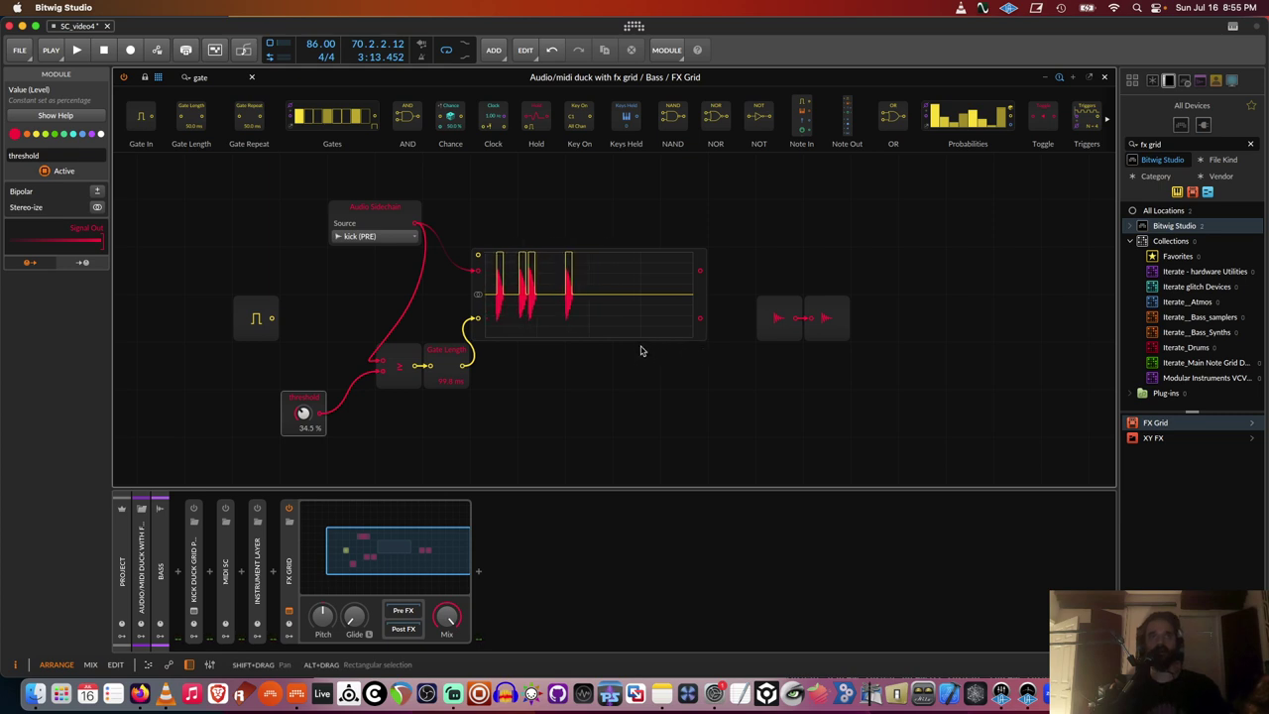
Shift the comparator, Gate Length and threshold modules farther left and move Gate In up above them
{"action": "left_click_drag", "start_coordinate": [488, 375], "coordinate": [352, 355]}
{"action": "left_click_drag", "start_coordinate": [303, 400], "coordinate": [160, 353]}
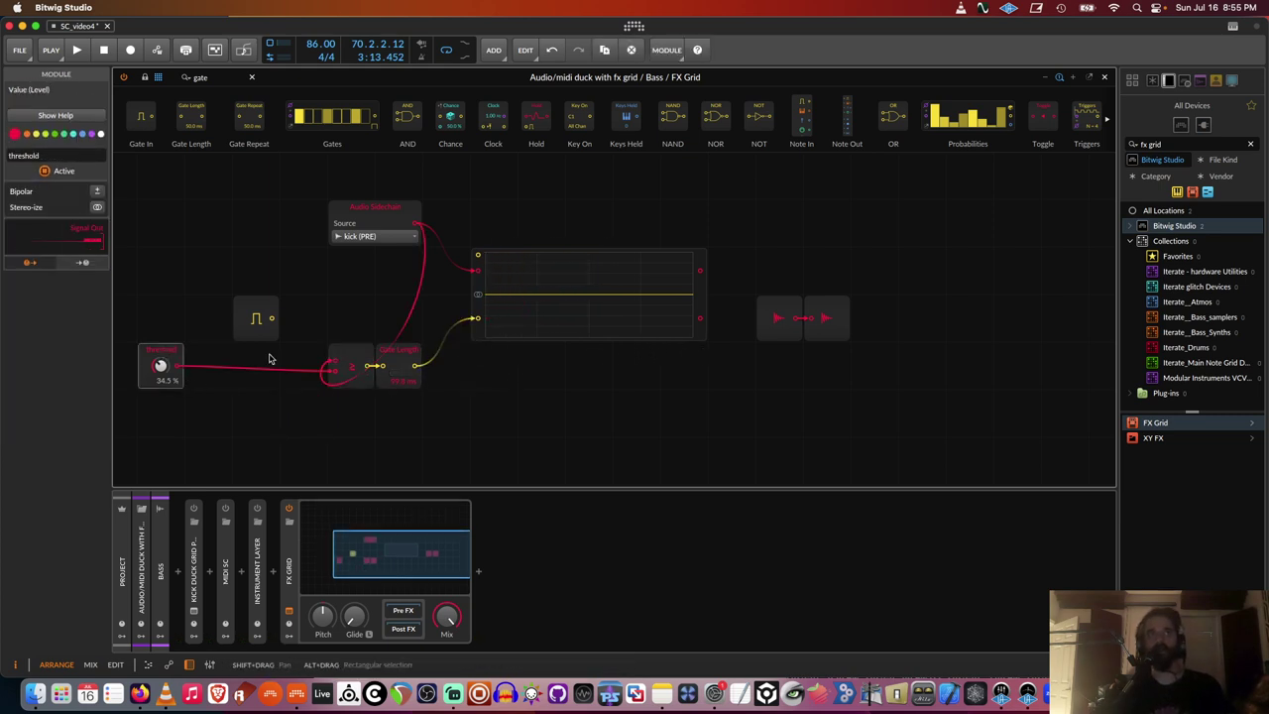
{"action": "left_click_drag", "start_coordinate": [347, 327], "coordinate": [333, 352]}
{"action": "left_click_drag", "start_coordinate": [252, 302], "coordinate": [237, 256]}
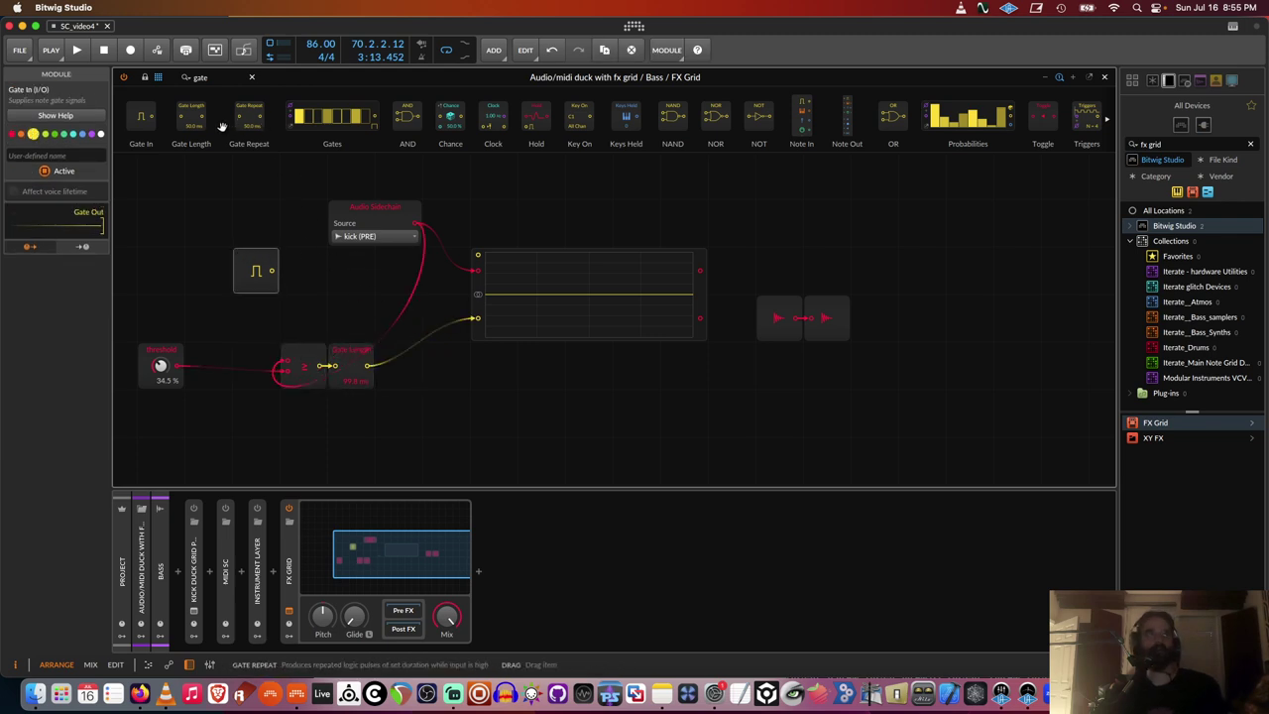
Insert a Select In module before the Oscilloscope's second input, and feed it from both Gate Length and Gate In
{"action": "left_click", "coordinate": [252, 77]}
{"action": "left_click", "coordinate": [277, 128]}
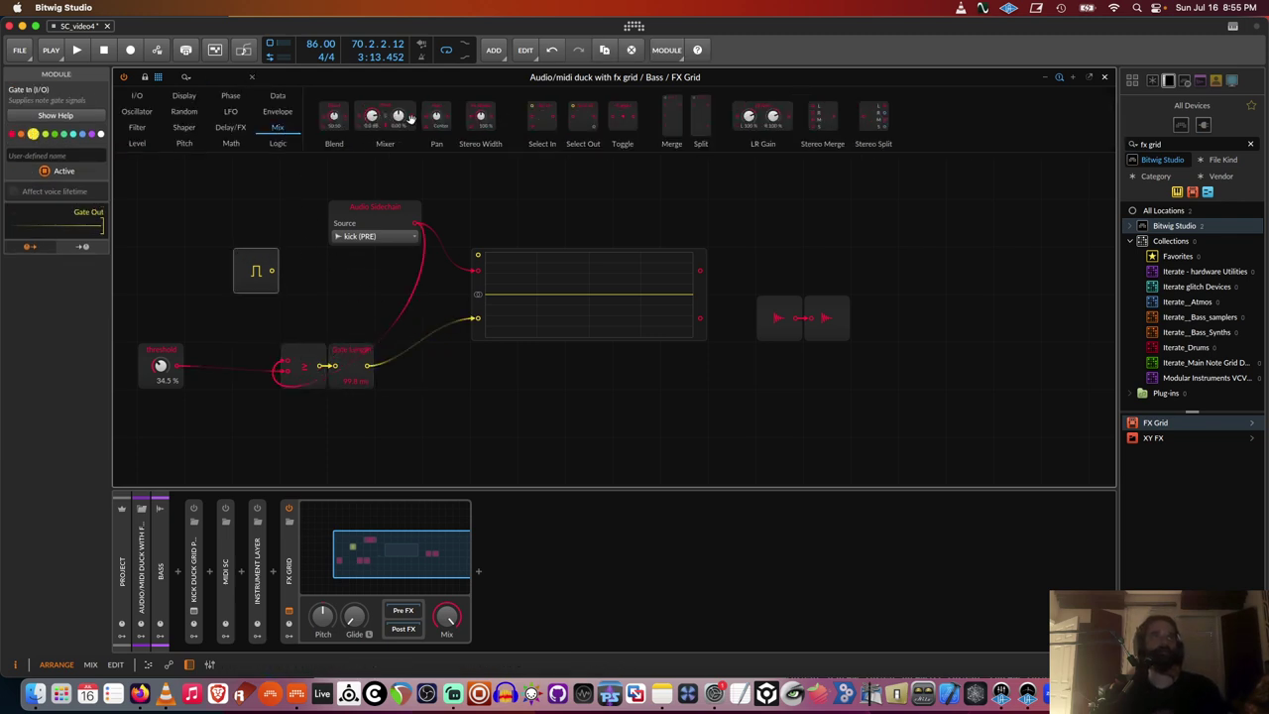
{"action": "left_click_drag", "start_coordinate": [535, 118], "coordinate": [478, 318]}
{"action": "left_click_drag", "start_coordinate": [408, 371], "coordinate": [256, 352]}
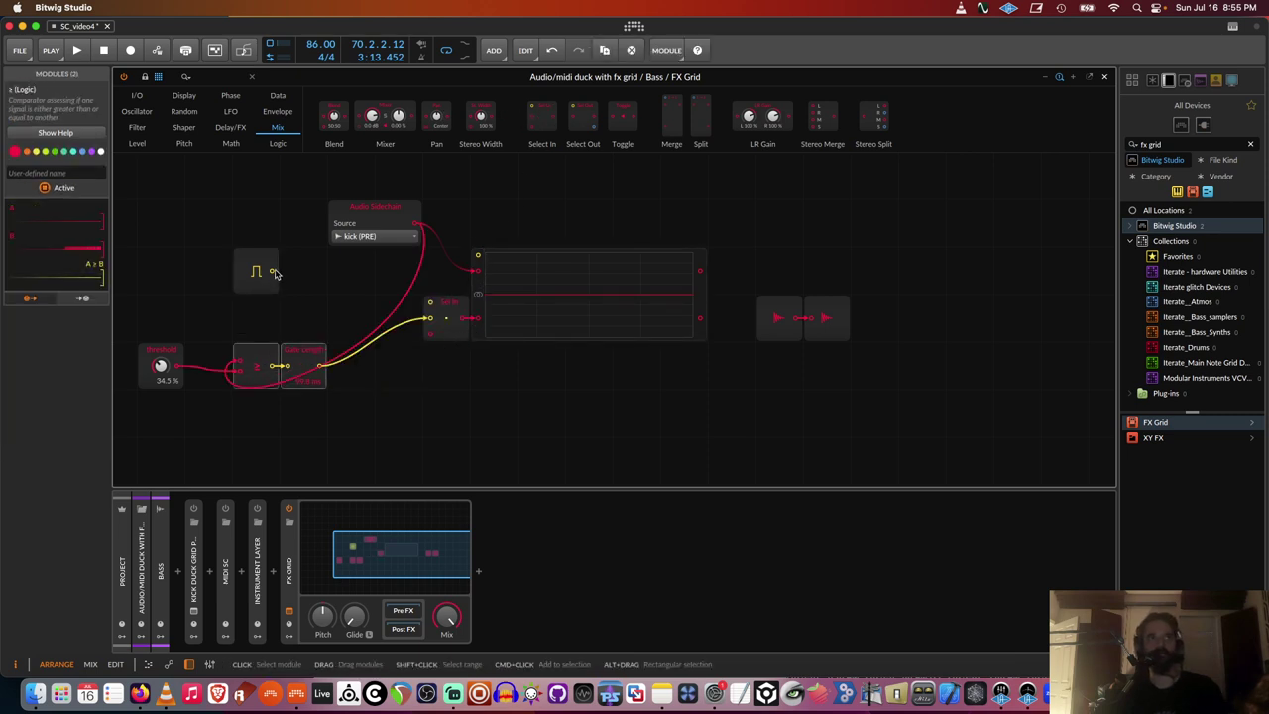
{"action": "left_click_drag", "start_coordinate": [414, 339], "coordinate": [427, 333]}
Move Audio Sidechain up and left, then add a Button named "source" that controls the Select In module's select input
{"action": "left_click_drag", "start_coordinate": [395, 240], "coordinate": [347, 192]}
{"action": "left_click", "coordinate": [182, 95]}
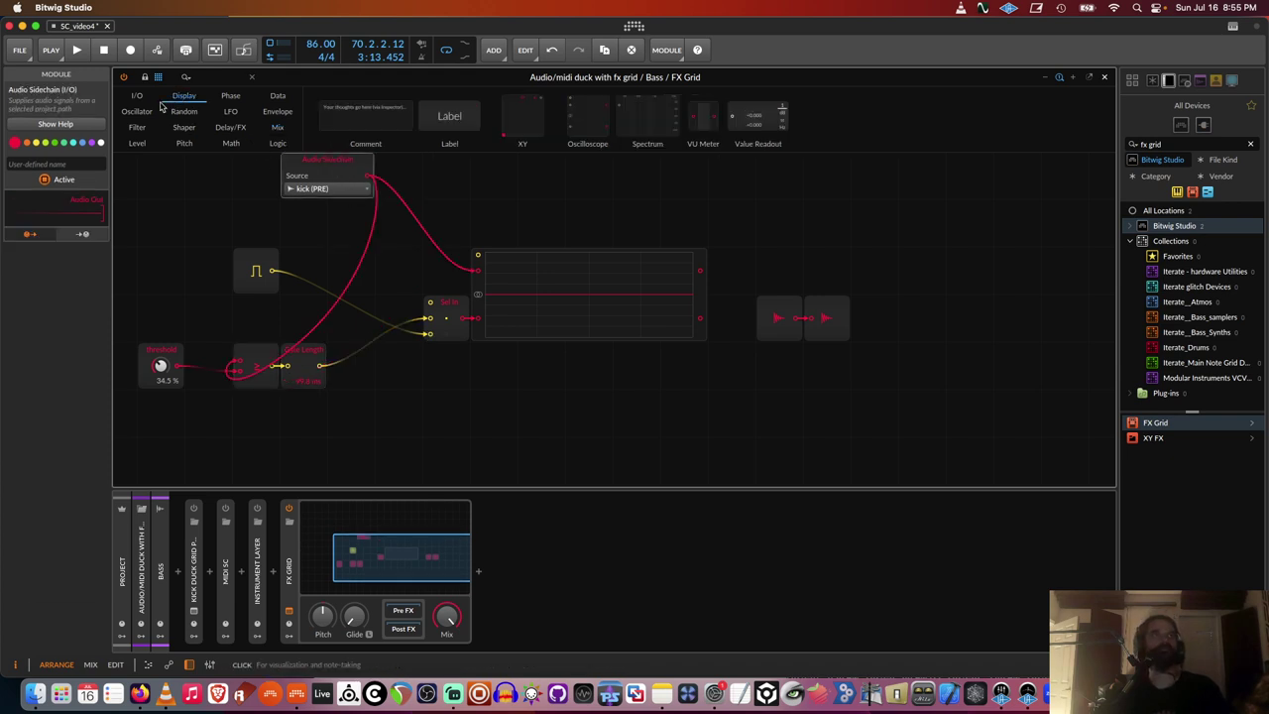
{"action": "left_click", "coordinate": [137, 143]}
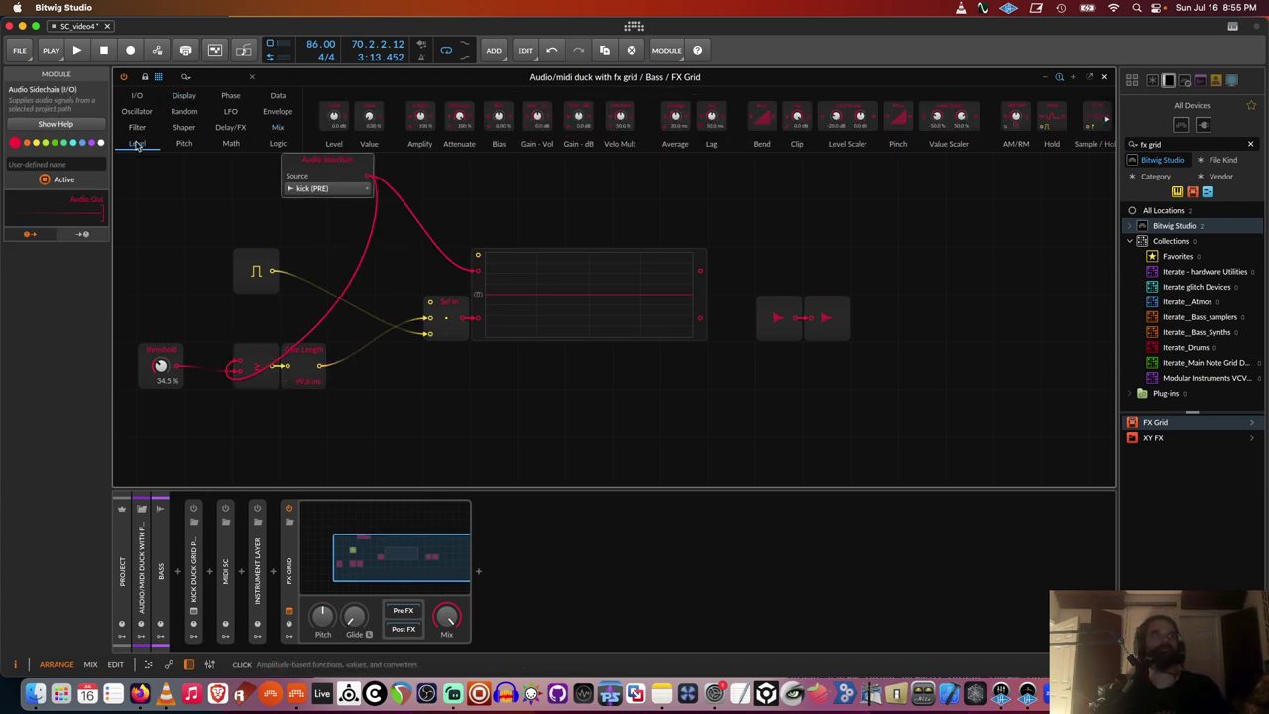
{"action": "left_click", "coordinate": [268, 145]}
{"action": "left_click_drag", "start_coordinate": [334, 116], "coordinate": [462, 227]}
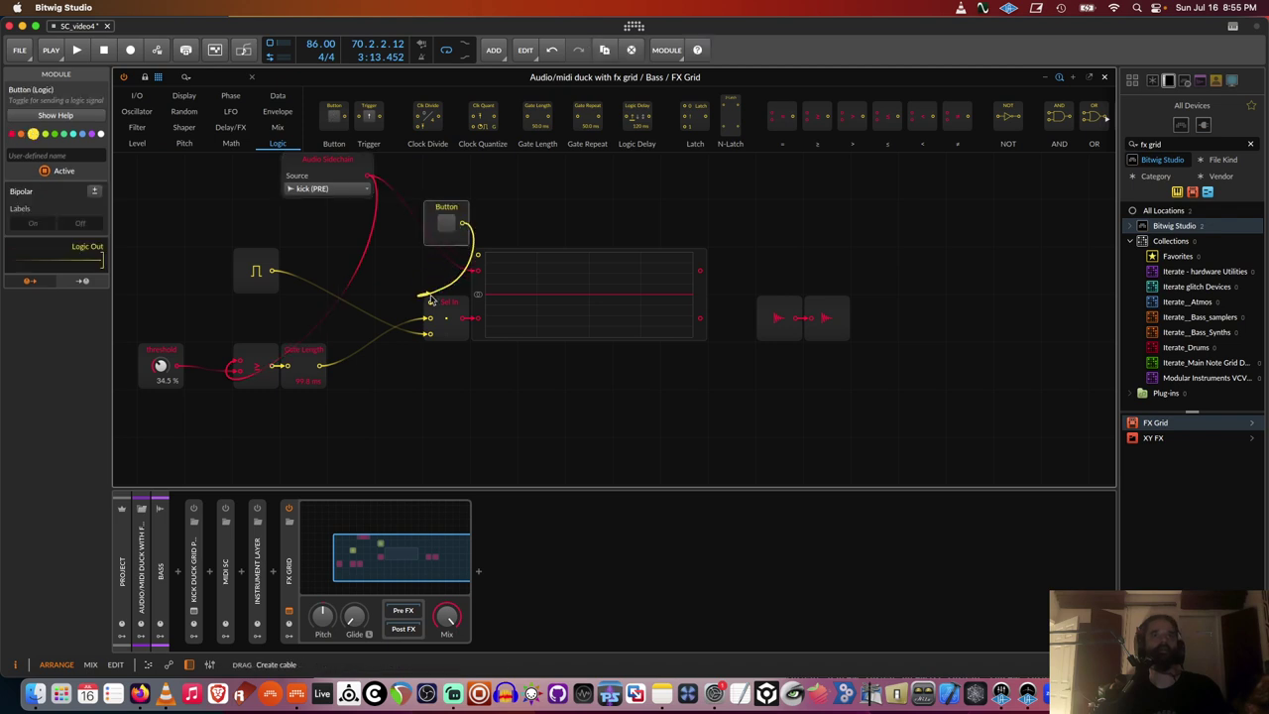
{"action": "left_click_drag", "start_coordinate": [430, 300], "coordinate": [426, 301]}
{"action": "left_click", "coordinate": [55, 156]}
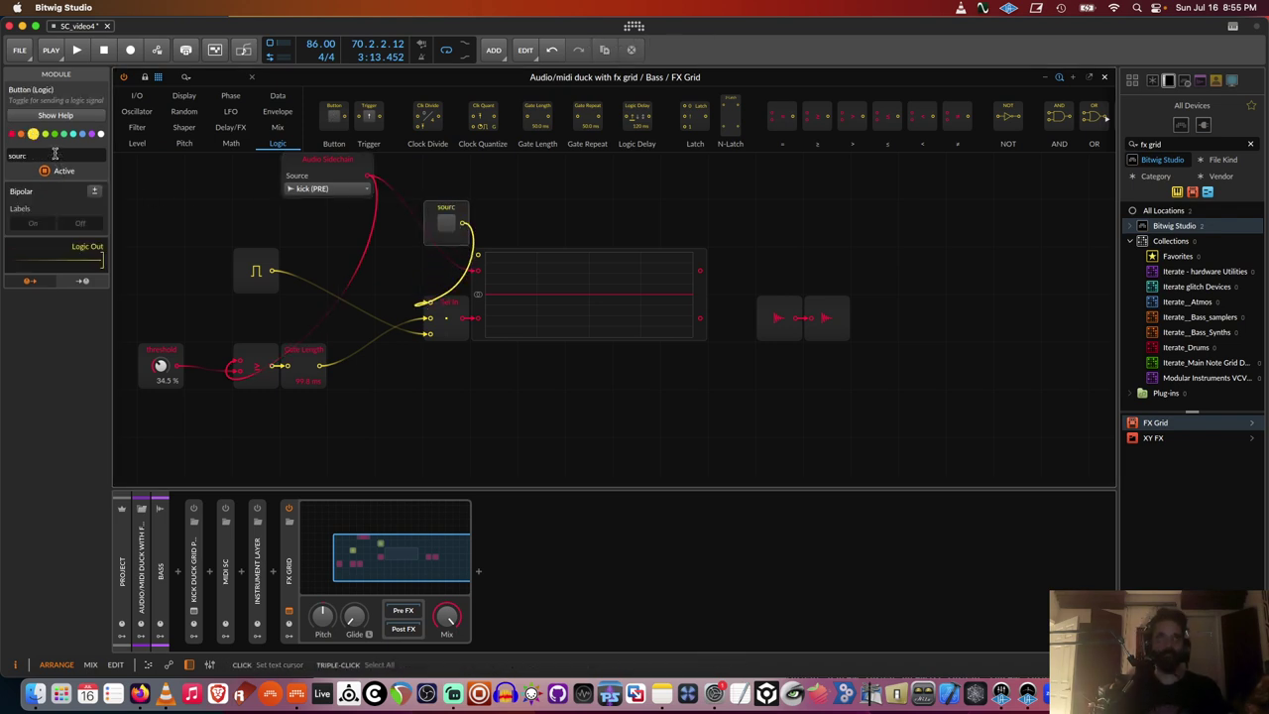
{"action": "left_click_drag", "start_coordinate": [422, 293], "coordinate": [445, 245]}
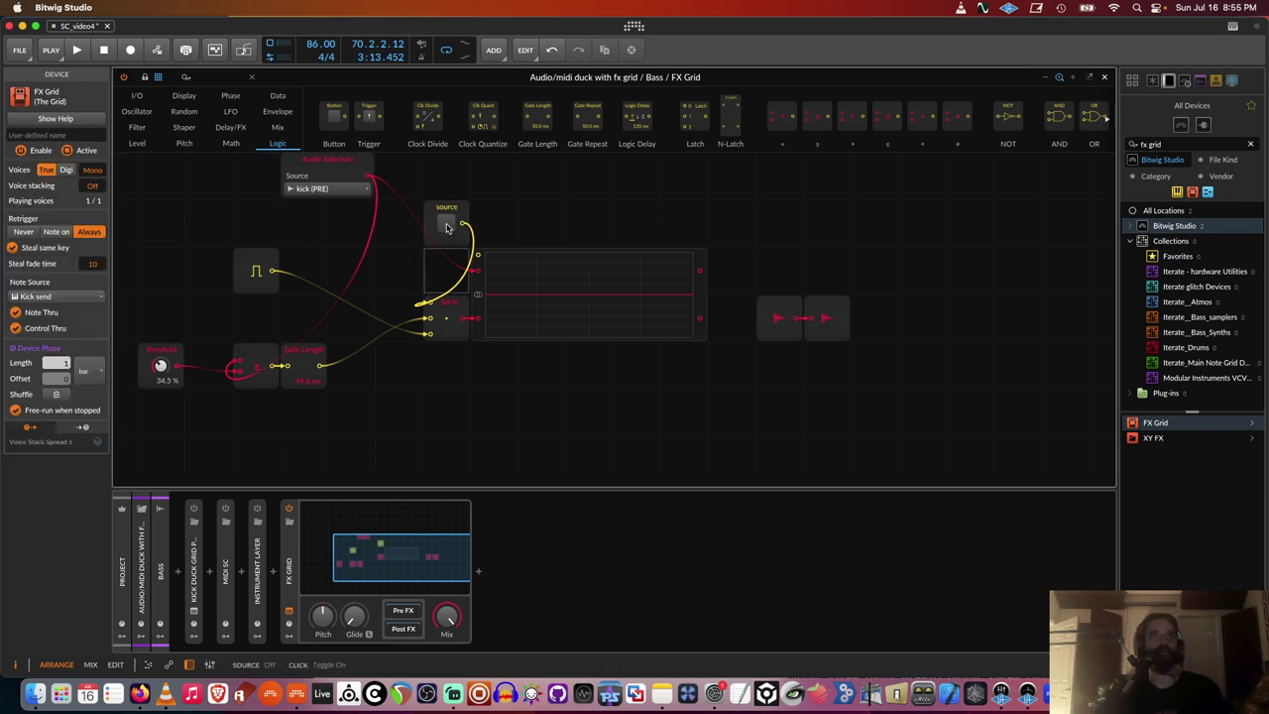
Switch the source button on and briefly play the track to test the Gate In trigger
{"action": "left_click", "coordinate": [447, 224]}
{"action": "key", "text": "space"}
{"action": "key", "text": "space"}
Colour the Select In module turquoise and play the track to tell its trace from the kick in the Oscilloscope
{"action": "left_click", "coordinate": [447, 307]}
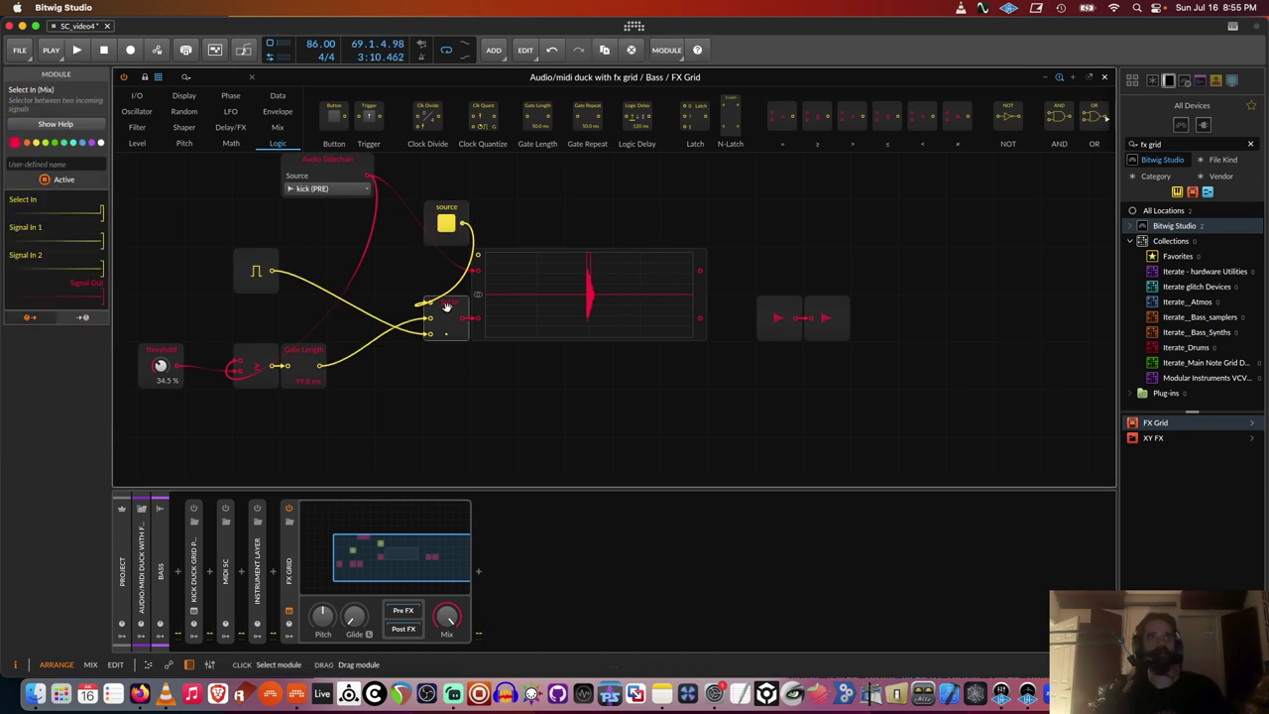
{"action": "left_click", "coordinate": [70, 142]}
{"action": "key", "text": "space"}
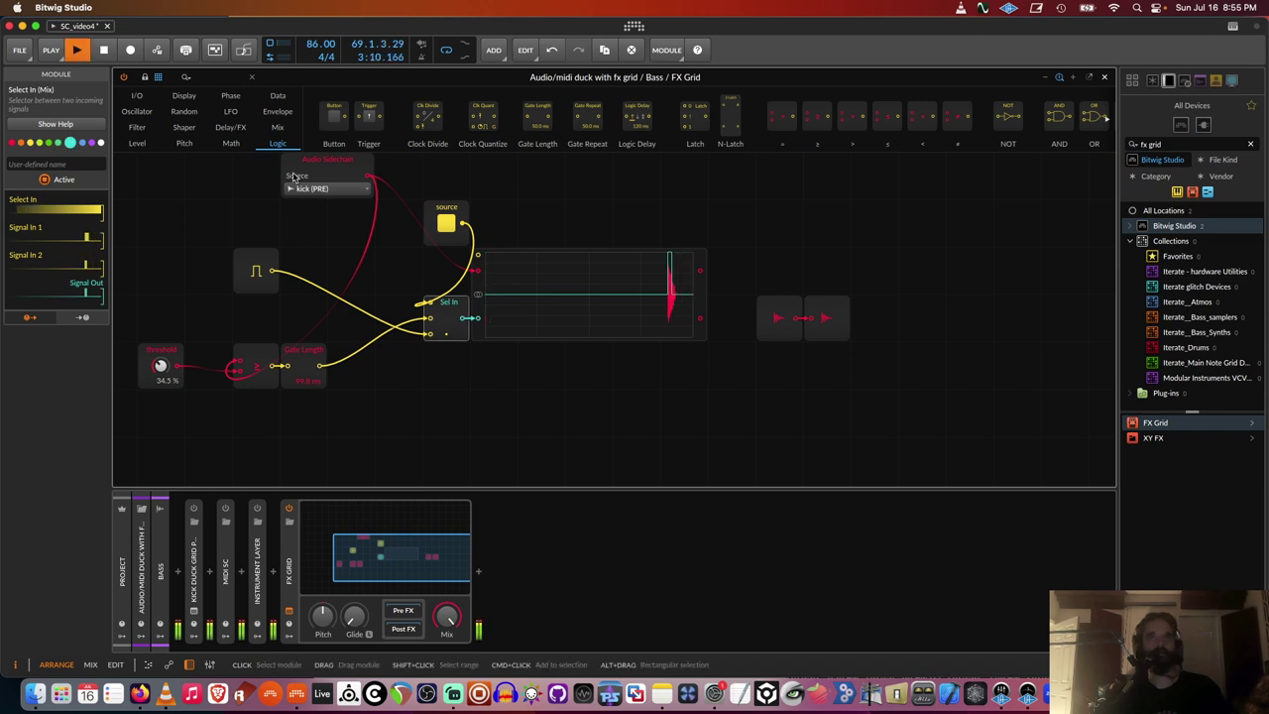
{"action": "key", "text": "space"}
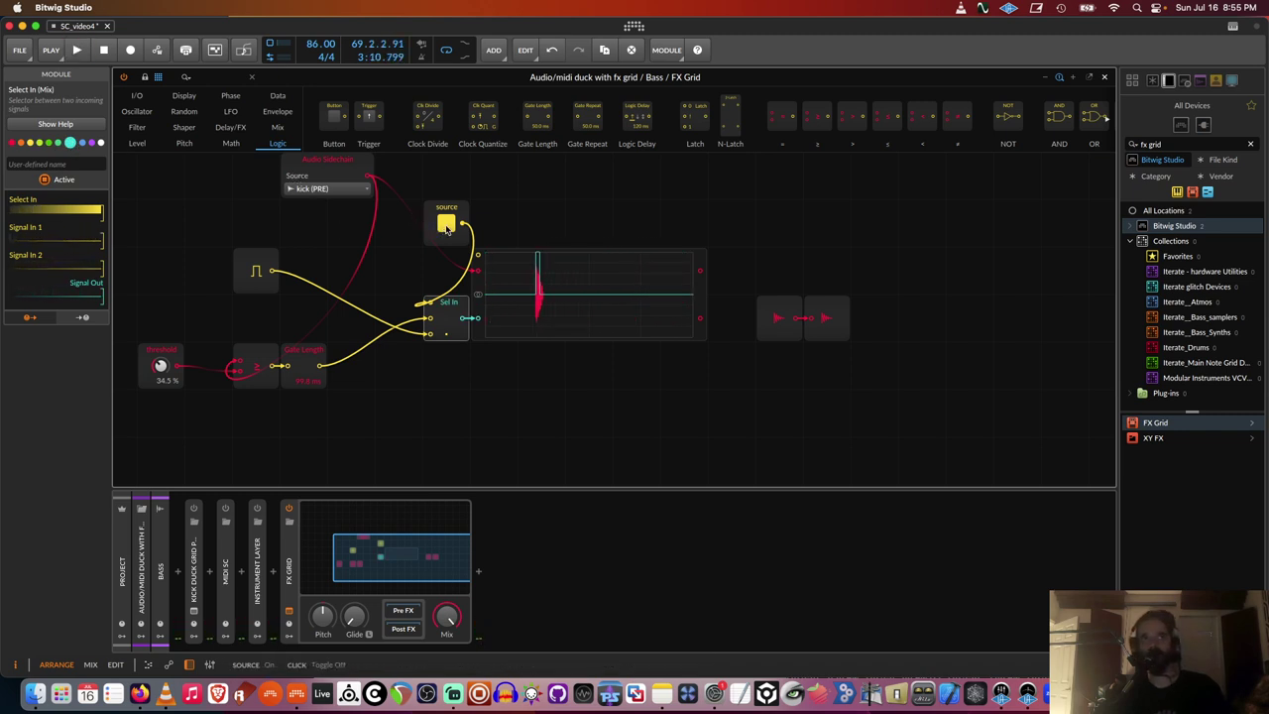
Replay the track with the Gate In trigger selected, and switch the source button back off
{"action": "key", "text": "space"}
{"action": "key", "text": "space"}
{"action": "key", "text": "space"}
{"action": "key", "text": "space"}
{"action": "left_click", "coordinate": [446, 226]}
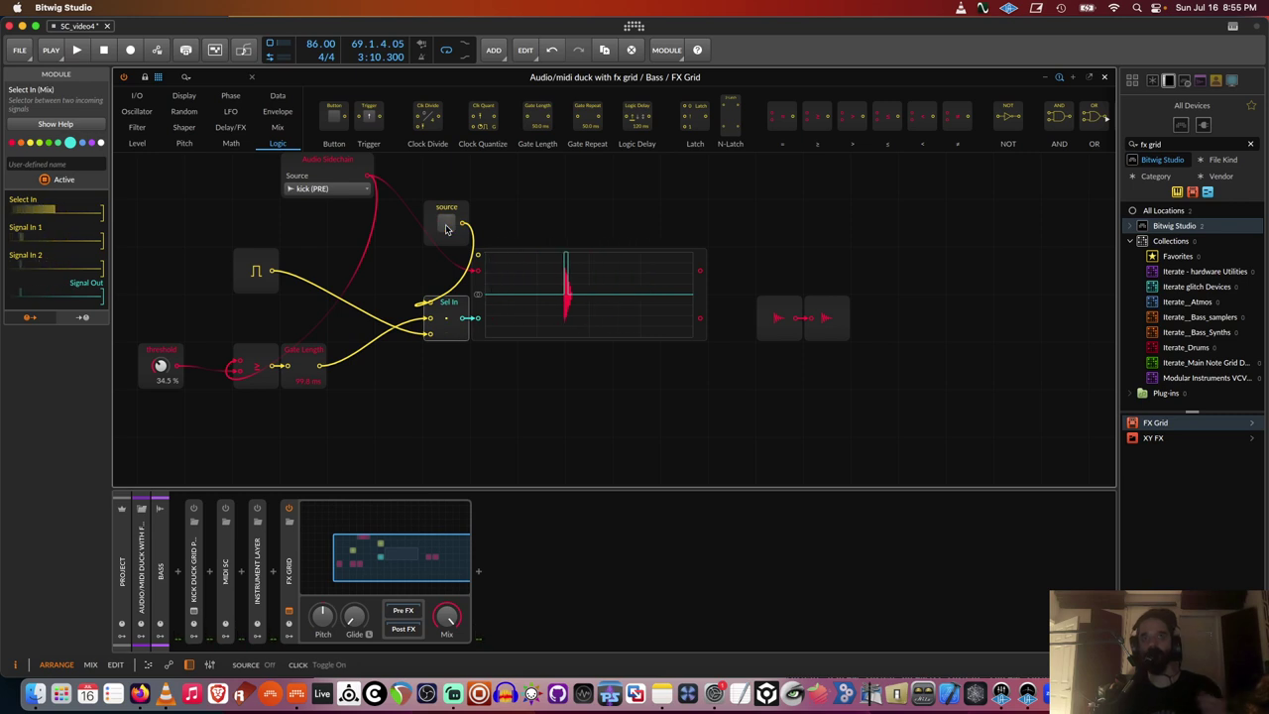
Move Audio In and Audio Out farther right, and add a Segments envelope below, gated by the Oscilloscope's second output
{"action": "left_click_drag", "start_coordinate": [771, 266], "coordinate": [922, 355]}
{"action": "left_click_drag", "start_coordinate": [831, 307], "coordinate": [974, 307]}
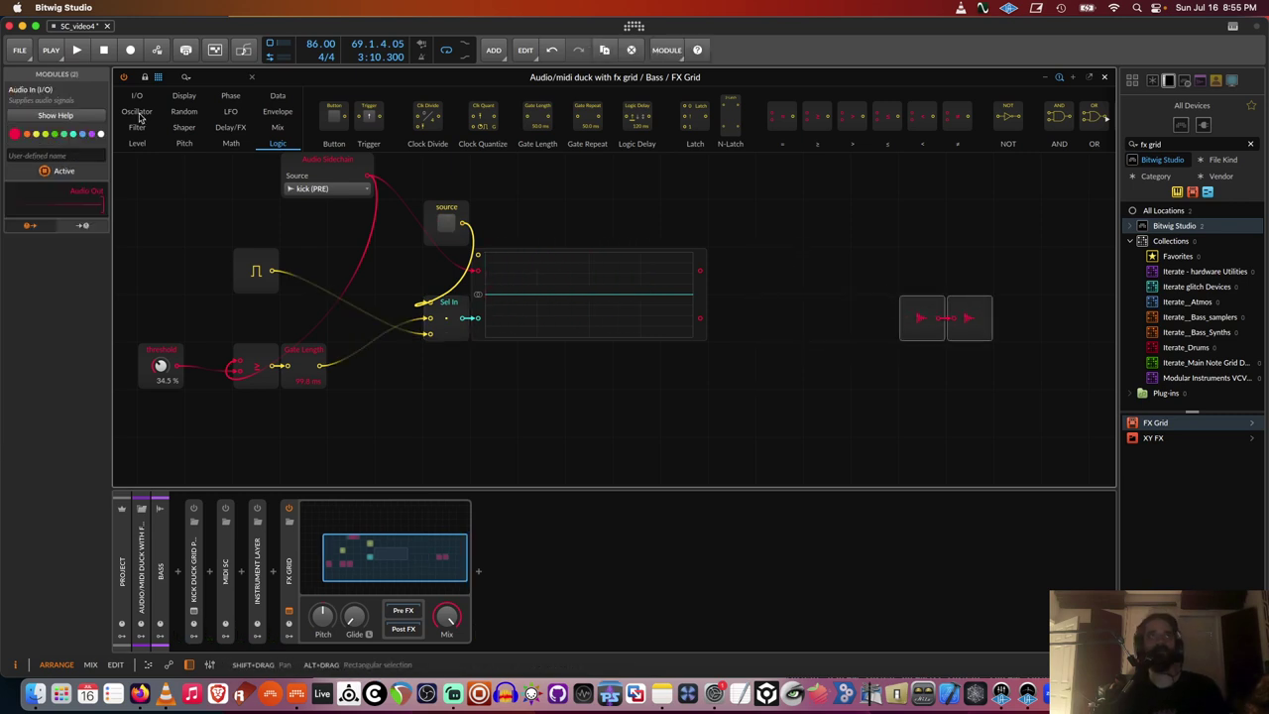
{"action": "left_click", "coordinate": [297, 111]}
{"action": "left_click_drag", "start_coordinate": [622, 116], "coordinate": [684, 436]}
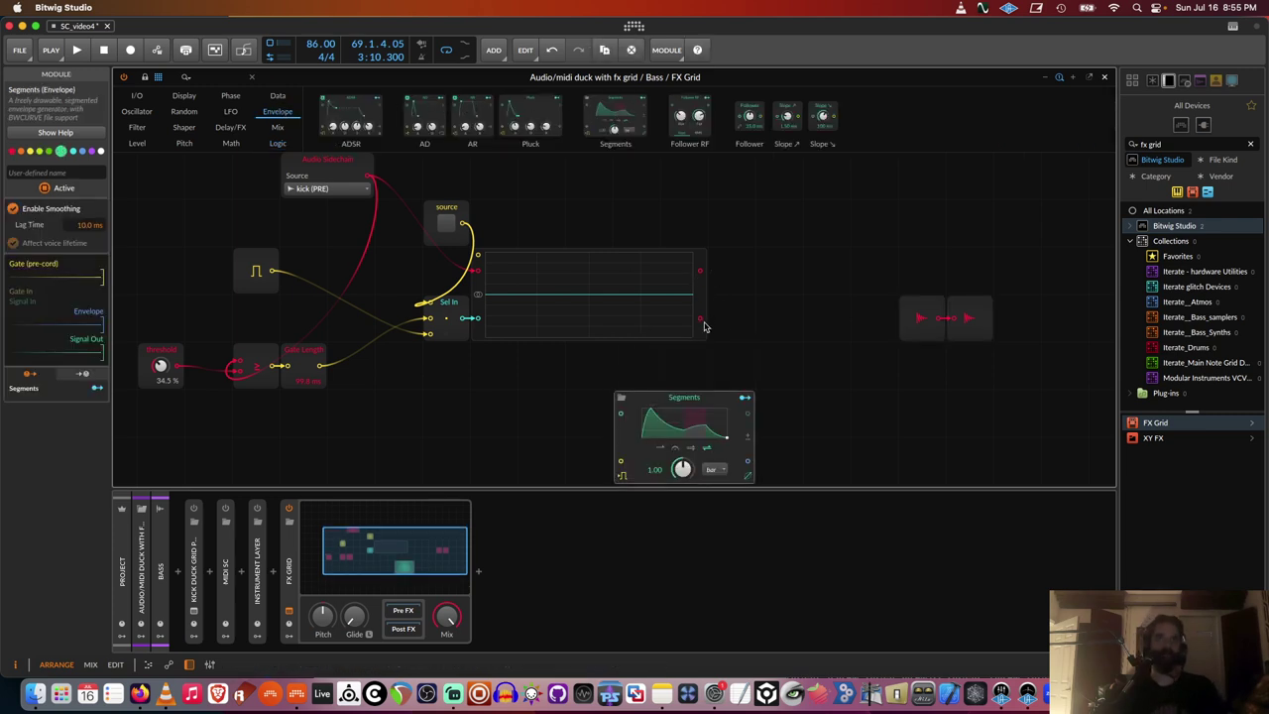
{"action": "left_click_drag", "start_coordinate": [704, 322], "coordinate": [621, 462]}
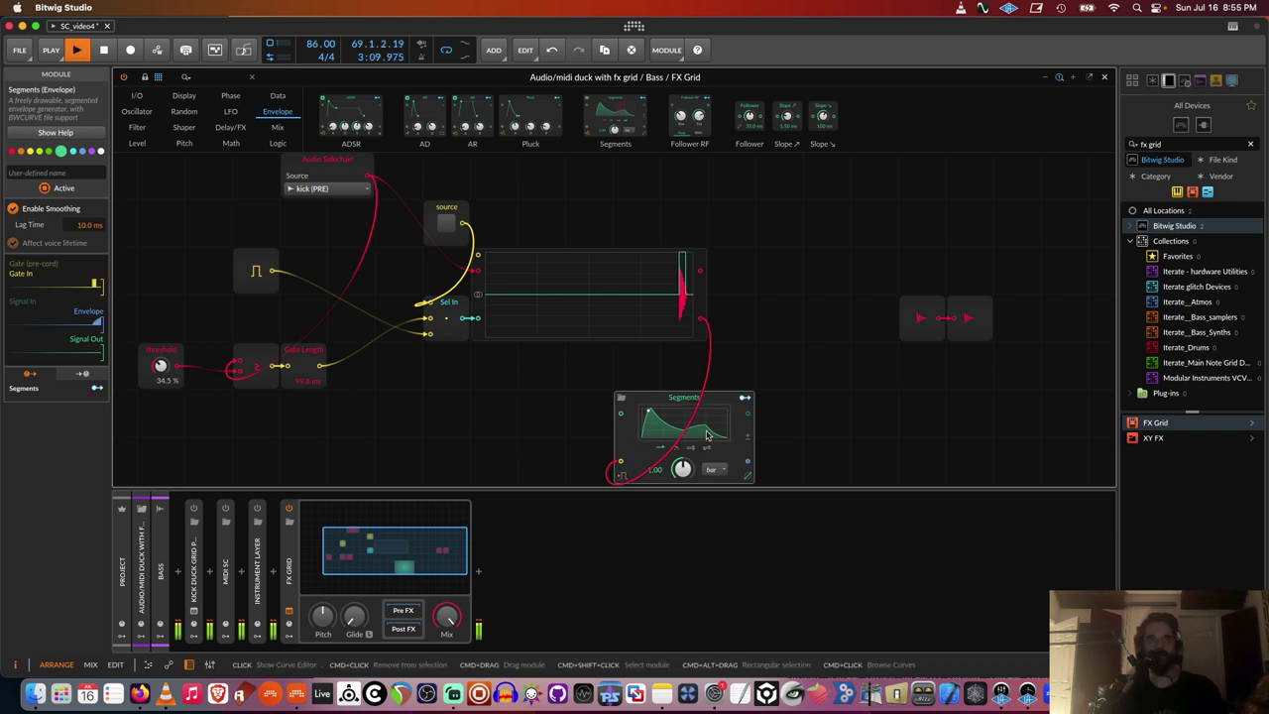
{"action": "left_click_drag", "start_coordinate": [665, 404], "coordinate": [380, 404]}
Add a second Oscilloscope beside Segments, feed its first input from the envelope output, and play back the track
{"action": "scroll", "coordinate": [555, 248], "scroll_direction": "down", "scroll_amount": 3}
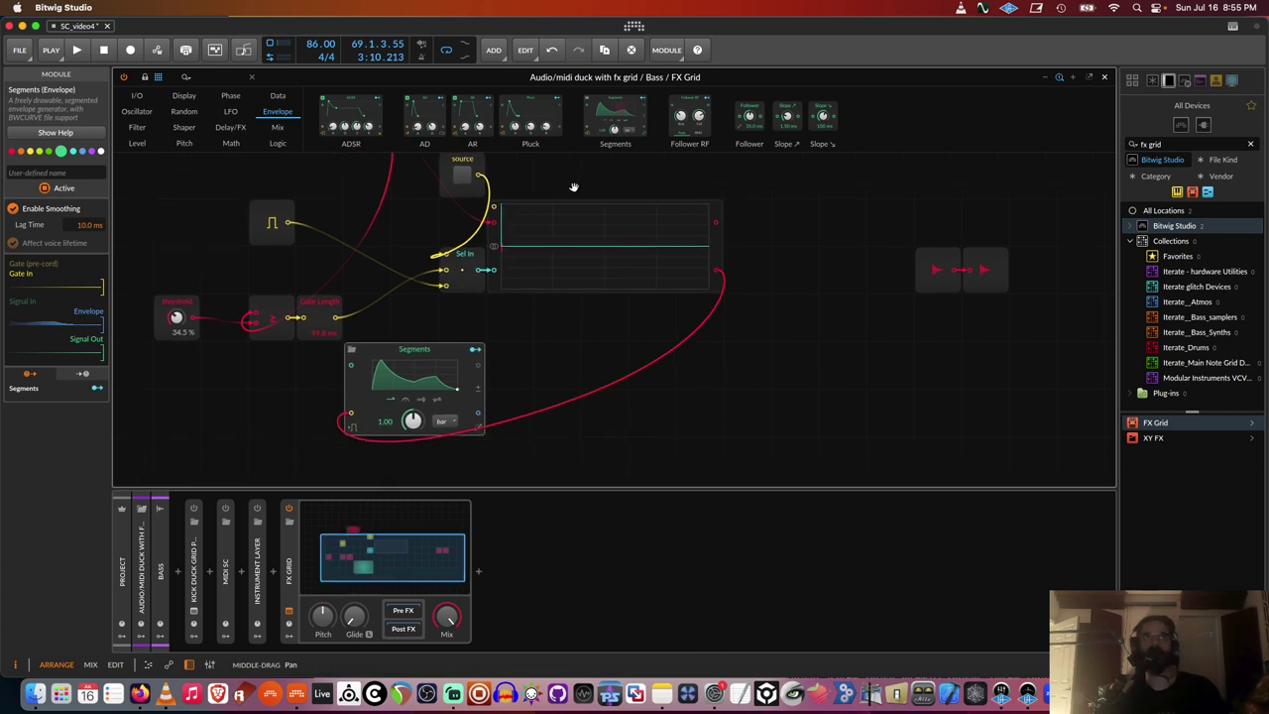
{"action": "left_click", "coordinate": [196, 96]}
{"action": "left_click_drag", "start_coordinate": [562, 121], "coordinate": [718, 376]}
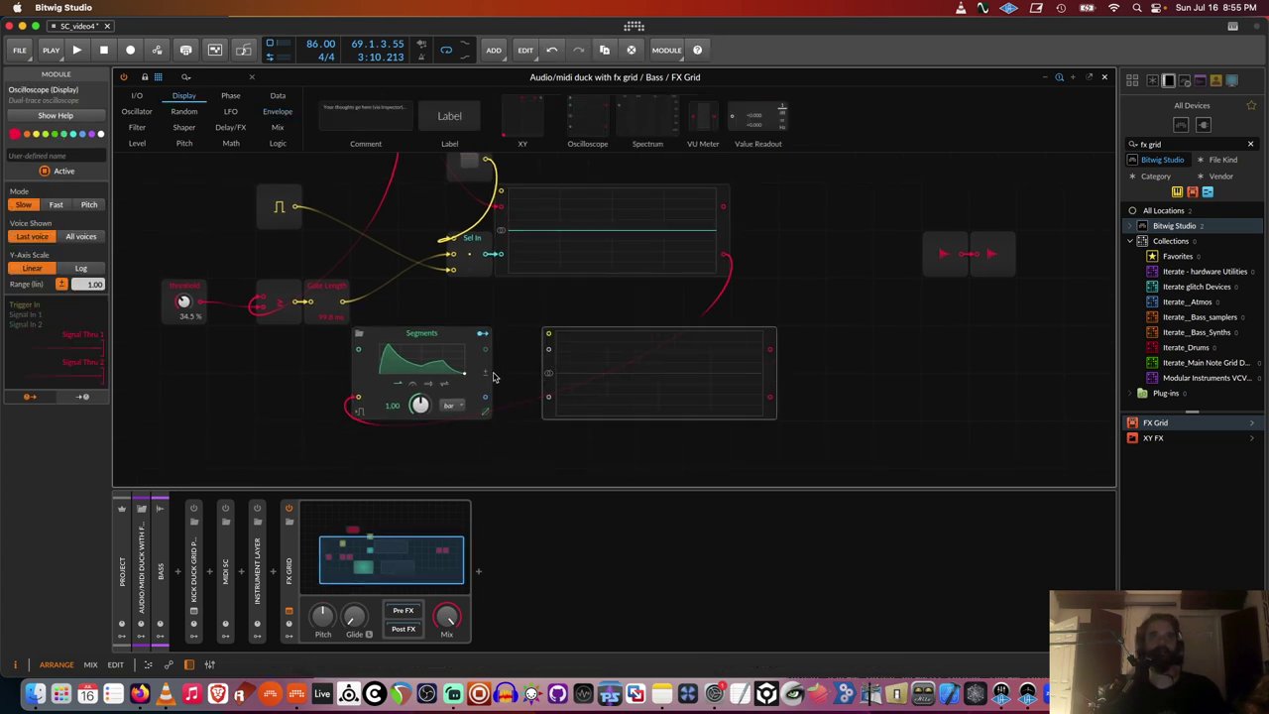
{"action": "left_click_drag", "start_coordinate": [537, 359], "coordinate": [548, 349]}
{"action": "key", "text": "space"}
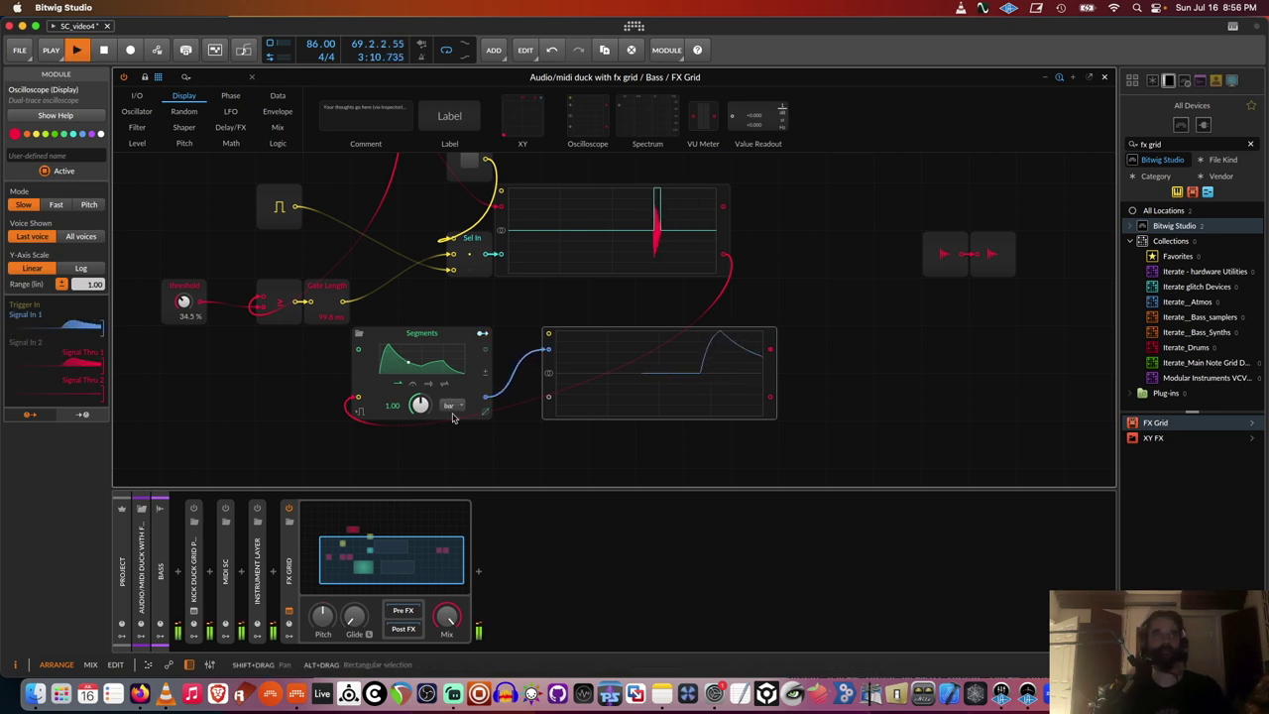
Change the Segments time unit to Seconds and set its rate to 0.27 while playing the track
{"action": "left_click", "coordinate": [450, 406]}
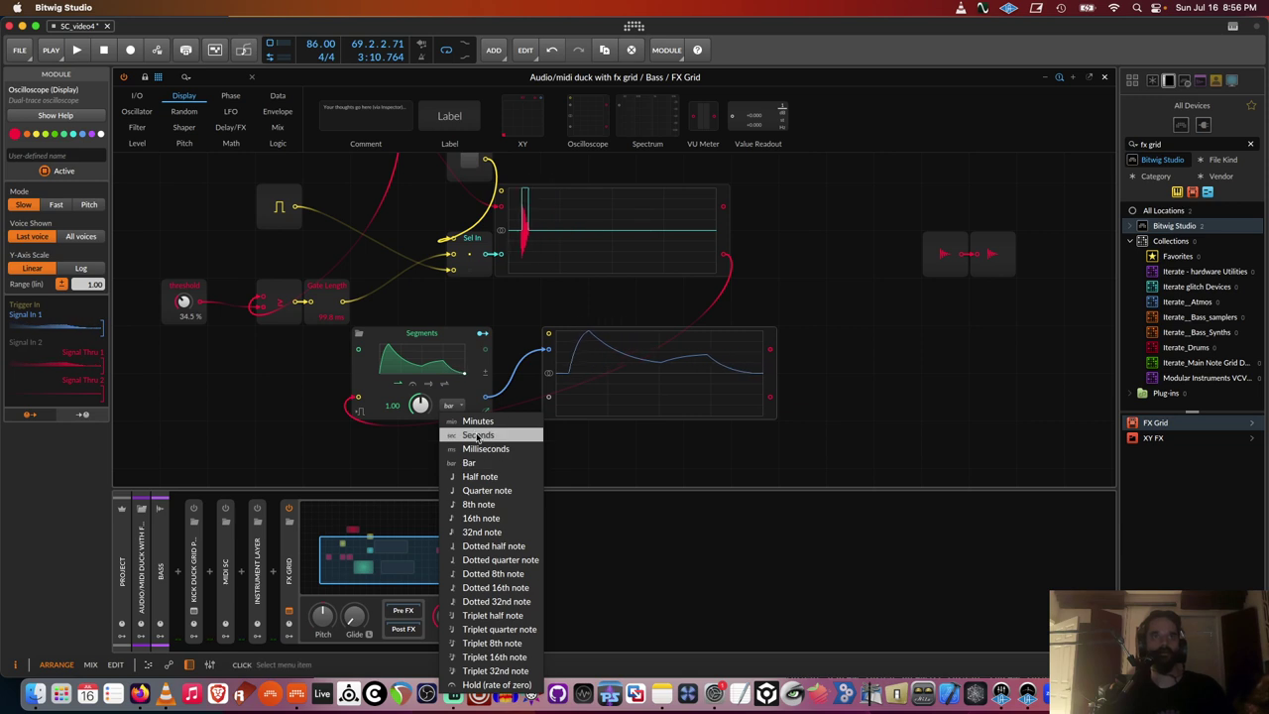
{"action": "left_click", "coordinate": [477, 435]}
{"action": "key", "text": "space"}
Reshape the Segments curve to start immediately at full level and fall in an S-curve to zero, using 34.0 % curvature
{"action": "left_click", "coordinate": [425, 372]}
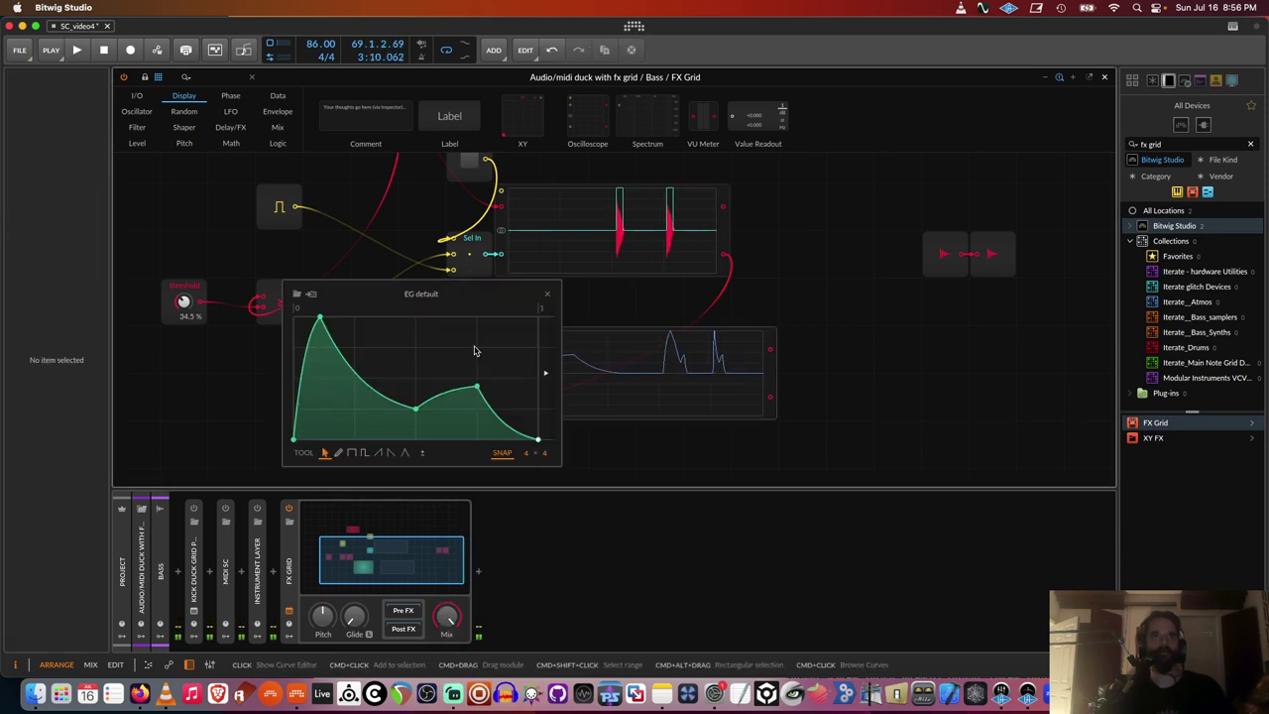
{"action": "left_click_drag", "start_coordinate": [478, 386], "coordinate": [384, 440]}
{"action": "left_click_drag", "start_coordinate": [320, 317], "coordinate": [293, 317]}
{"action": "left_click_drag", "start_coordinate": [335, 400], "coordinate": [355, 365]}
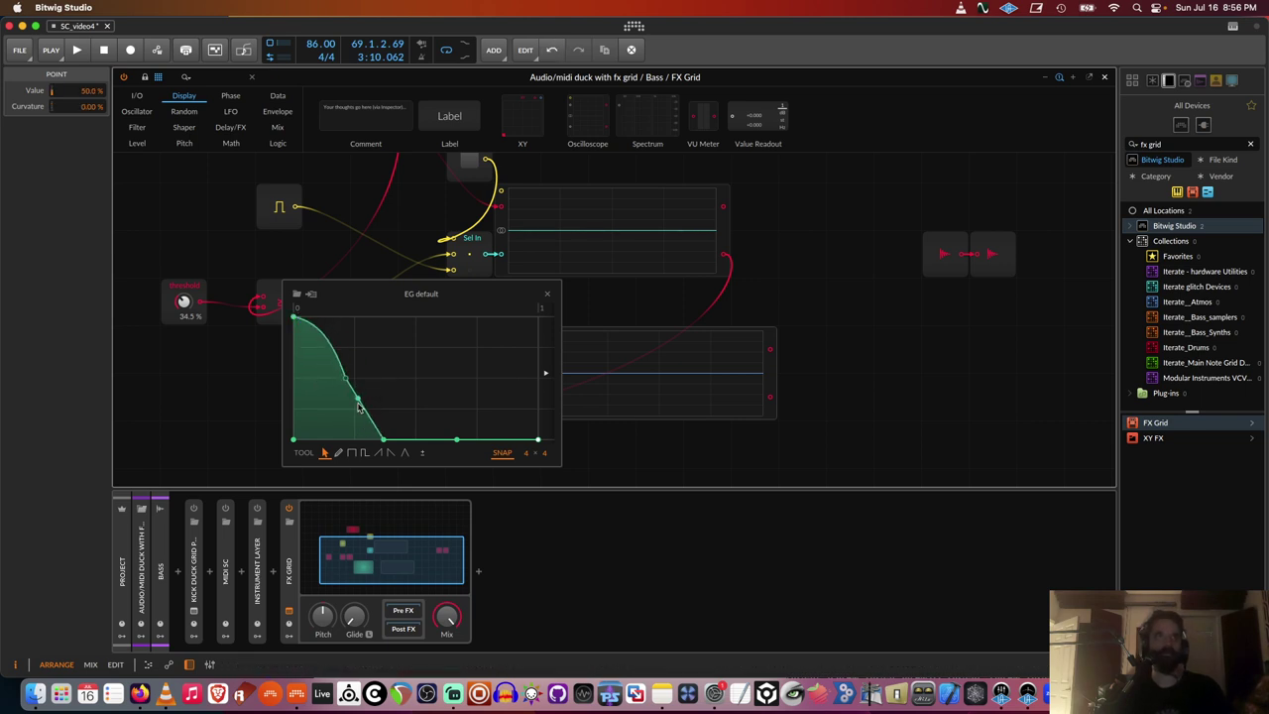
{"action": "left_click_drag", "start_coordinate": [358, 400], "coordinate": [359, 427]}
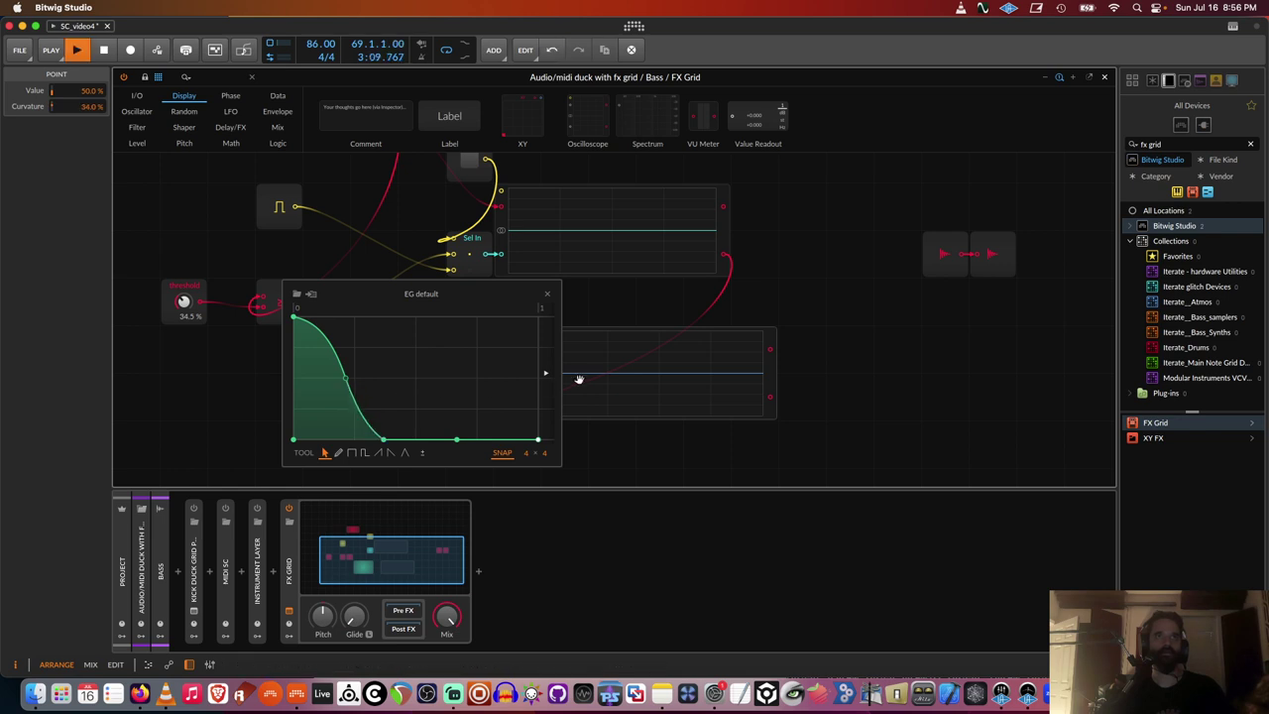
Close the curve editor and play back the track to examine the reshaped envelope in the second Oscilloscope
{"action": "key", "text": "space"}
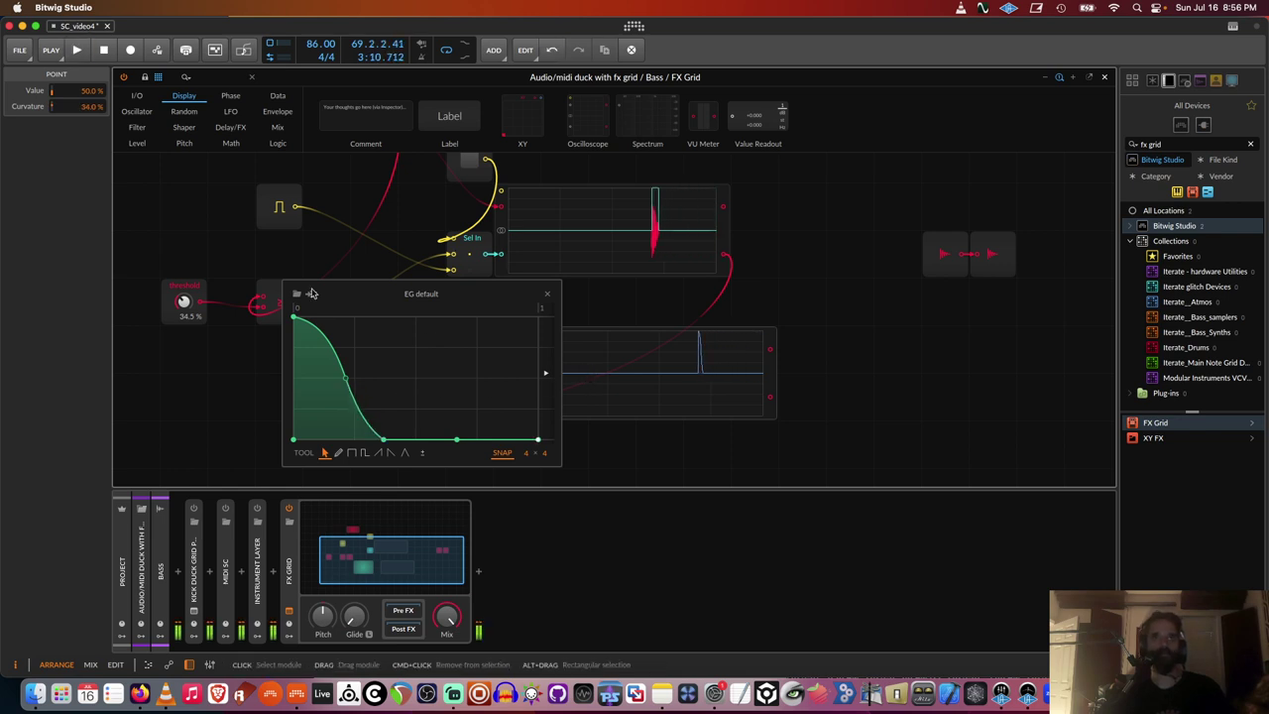
{"action": "left_click", "coordinate": [547, 297]}
{"action": "key", "text": "space"}
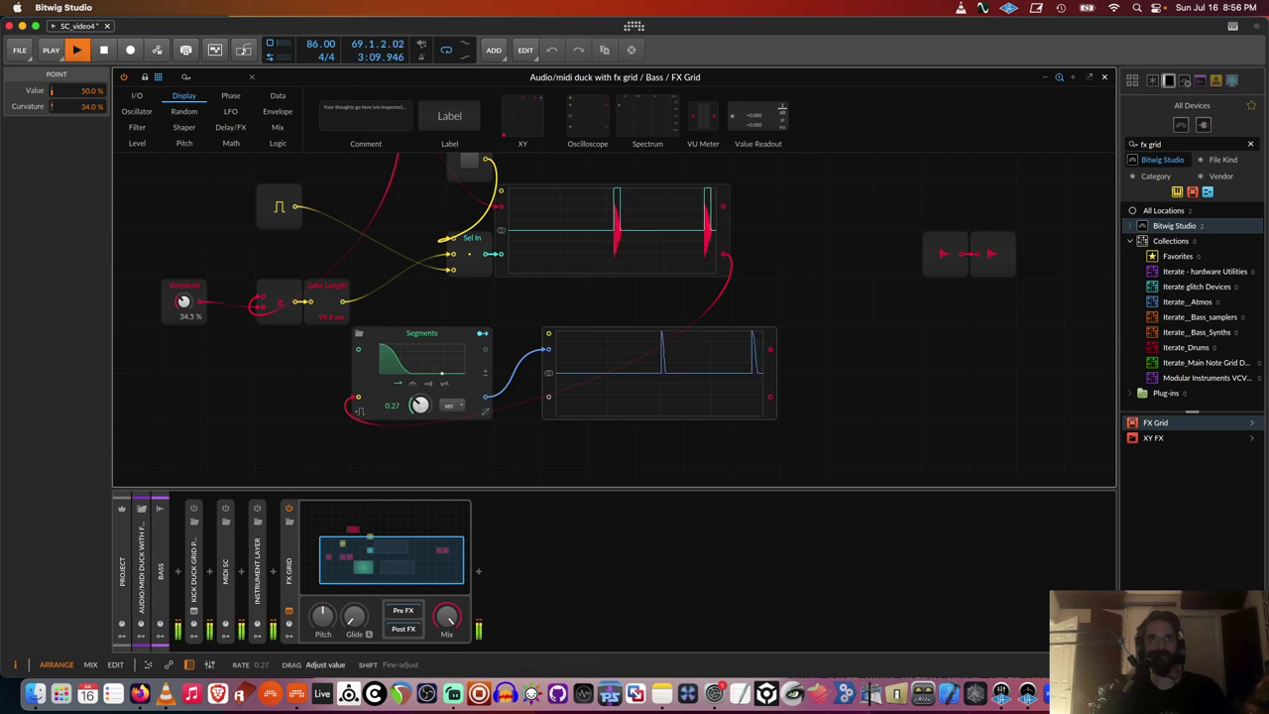
{"action": "key", "text": "space"}
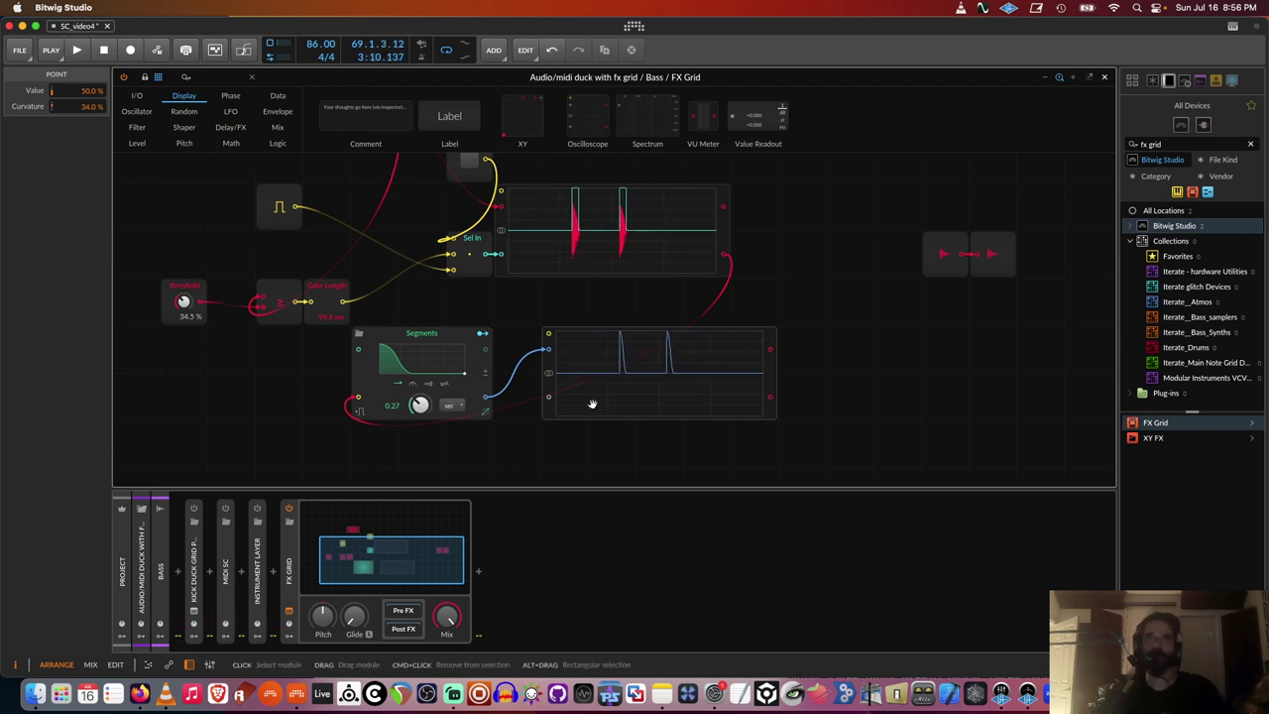
{"action": "key", "text": "space"}
{"action": "key", "text": "space"}
Connect Audio In to the second Oscilloscope's second input and play the track to compare the bass with the envelope
{"action": "left_click_drag", "start_coordinate": [763, 377], "coordinate": [738, 377]}
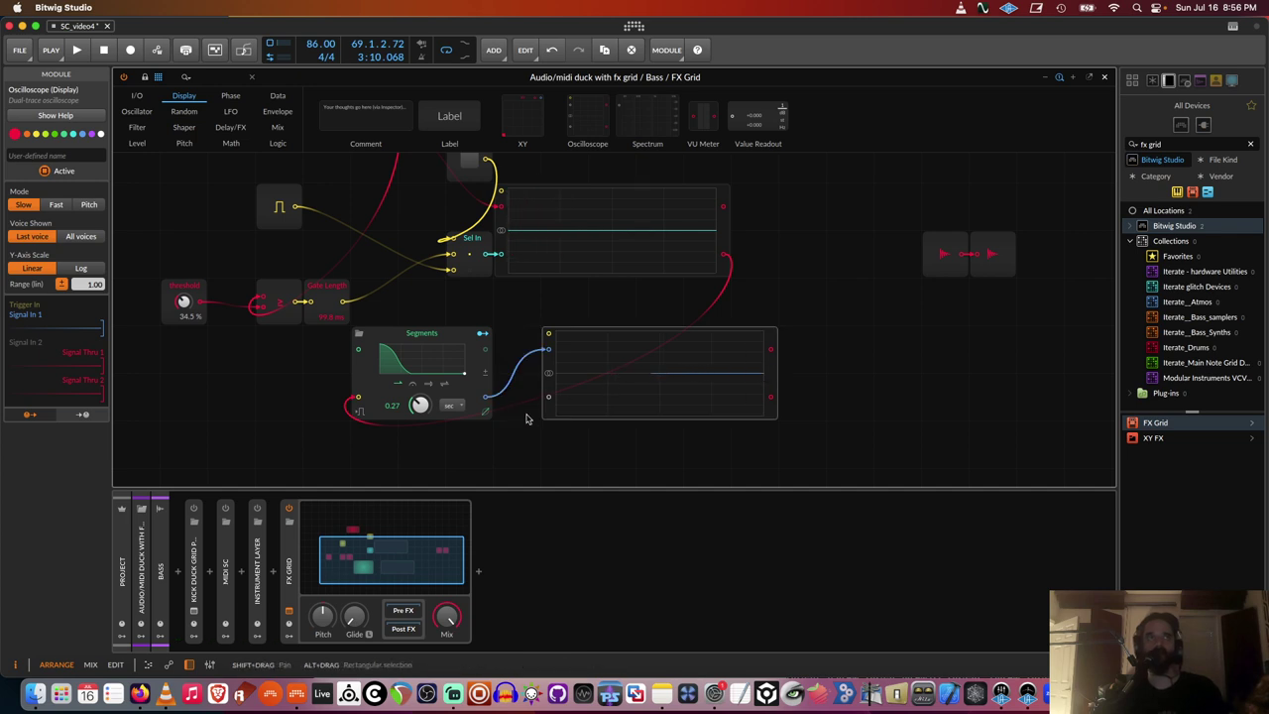
{"action": "scroll", "coordinate": [457, 382], "scroll_direction": "up", "scroll_amount": 3}
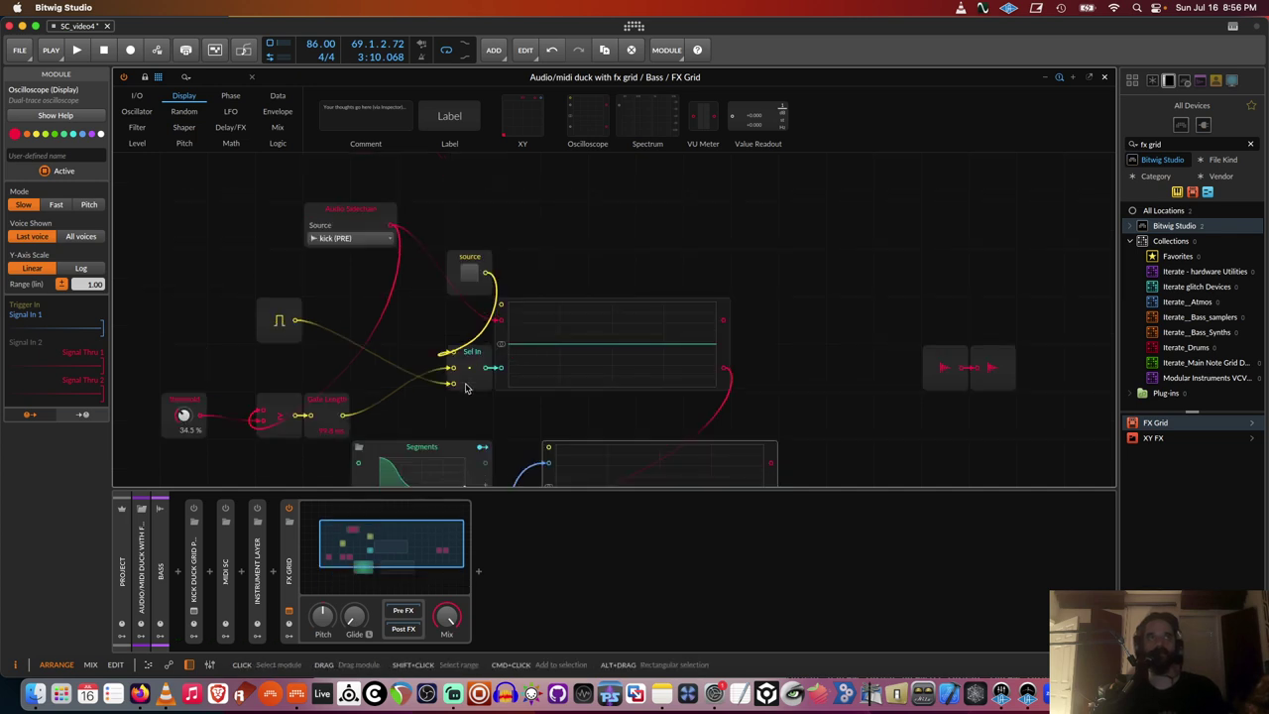
{"action": "left_click", "coordinate": [138, 97]}
{"action": "scroll", "coordinate": [297, 256], "scroll_direction": "down", "scroll_amount": 2}
{"action": "scroll", "coordinate": [332, 266], "scroll_direction": "up", "scroll_amount": 5}
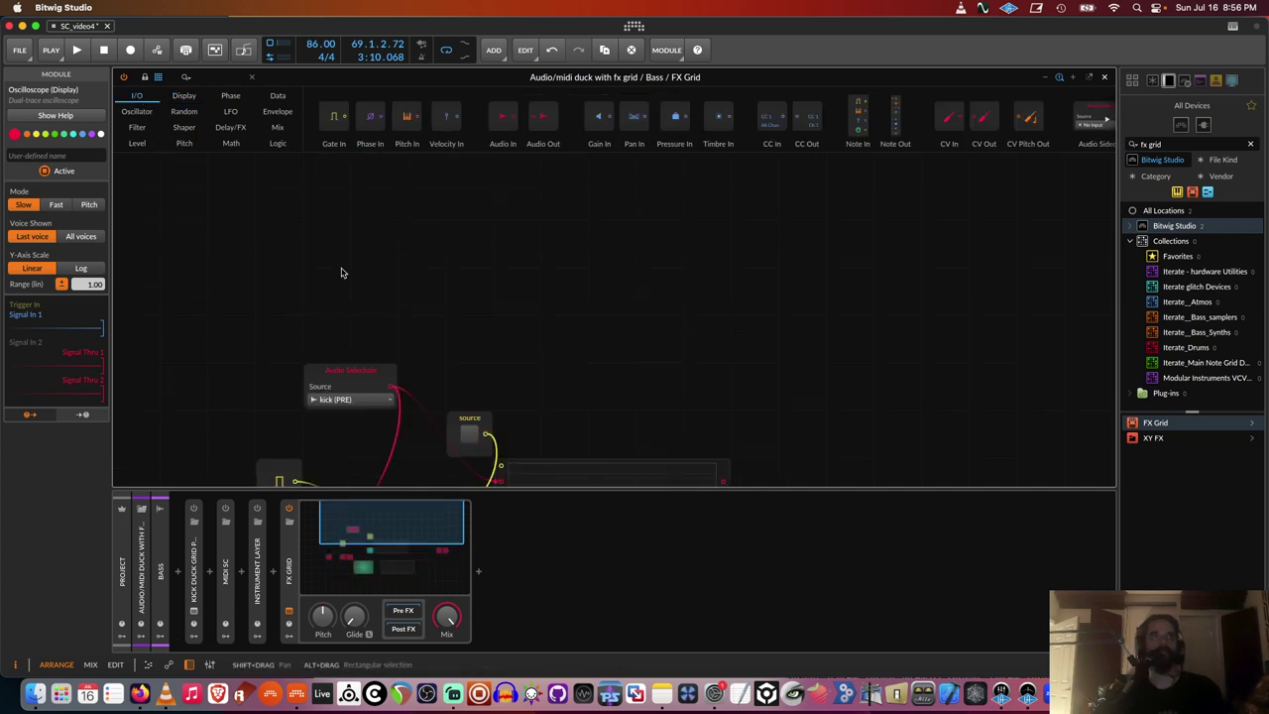
{"action": "scroll", "coordinate": [340, 274], "scroll_direction": "down", "scroll_amount": 9}
{"action": "scroll", "coordinate": [335, 279], "scroll_direction": "up", "scroll_amount": 4}
{"action": "scroll", "coordinate": [634, 311], "scroll_direction": "down", "scroll_amount": 1}
{"action": "scroll", "coordinate": [635, 311], "scroll_direction": "left", "scroll_amount": 2}
{"action": "scroll", "coordinate": [1051, 281], "scroll_direction": "right", "scroll_amount": 2}
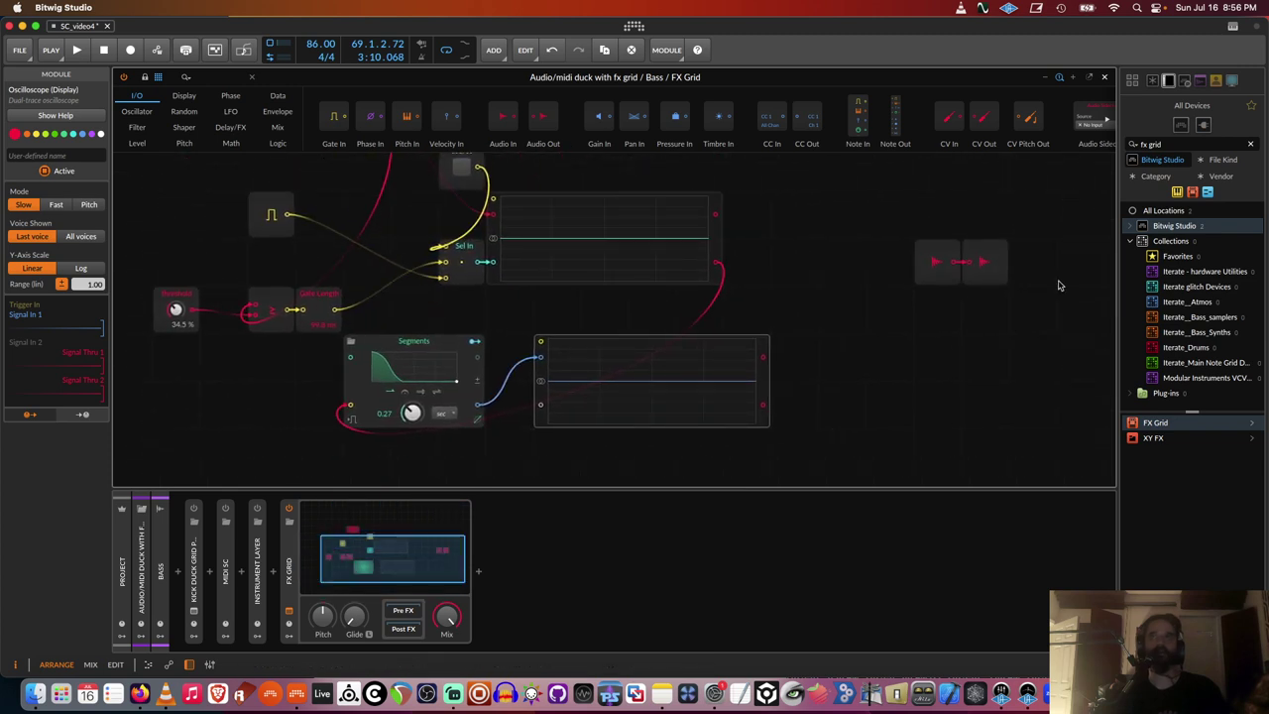
{"action": "mouse_move", "coordinate": [955, 266]}
{"action": "left_mouse_down"}
{"action": "mouse_move", "coordinate": [641, 425]}
{"action": "mouse_move", "coordinate": [525, 319]}
{"action": "mouse_move", "coordinate": [539, 331]}
{"action": "mouse_move", "coordinate": [541, 403]}
{"action": "left_mouse_up"}
{"action": "key", "text": "space"}
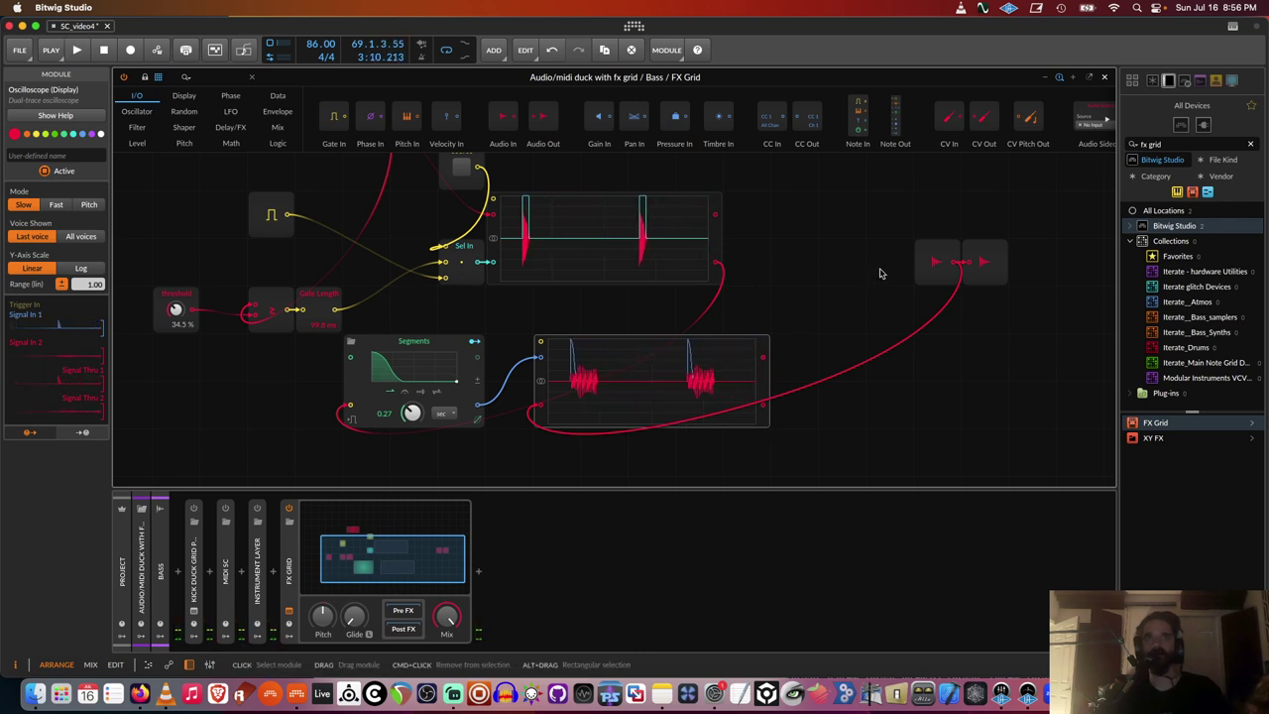
Colour the Audio In module green and play the track to distinguish the bass from the envelope trace
{"action": "left_click", "coordinate": [927, 260]}
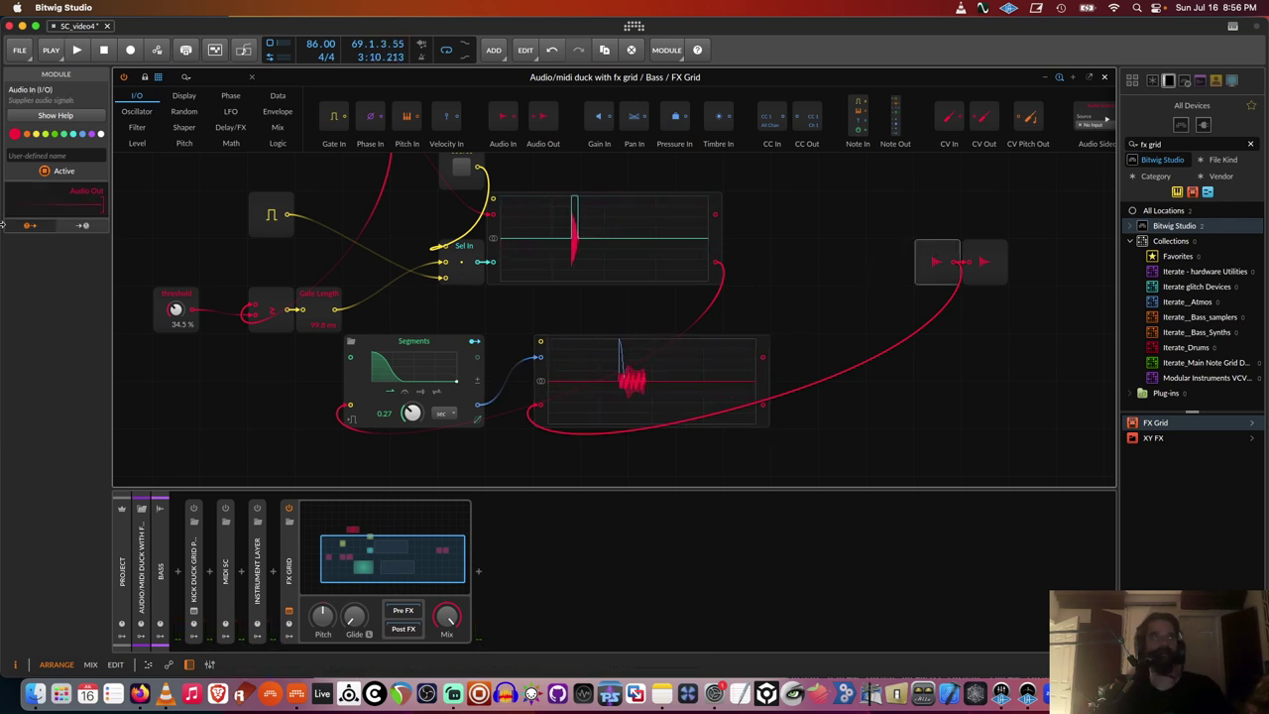
{"action": "left_click", "coordinate": [54, 133]}
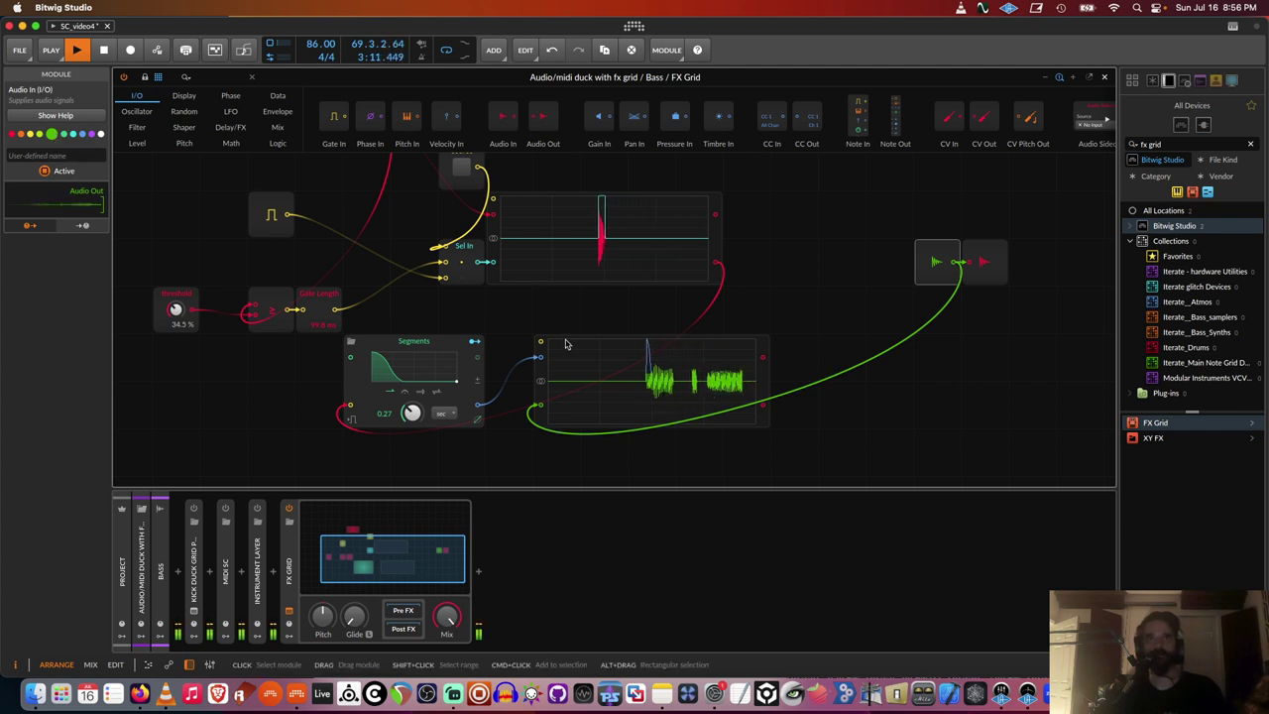
{"action": "key", "text": "space"}
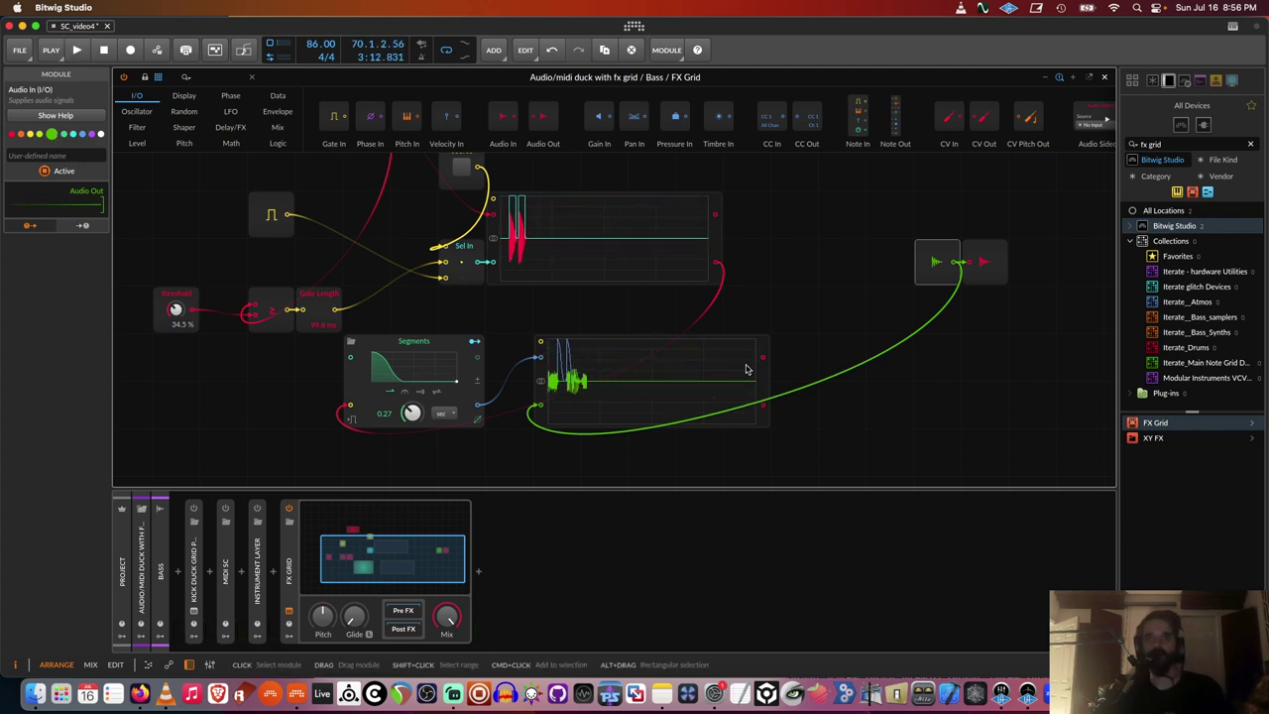
Move the Segments module and the second Oscilloscope farther left
{"action": "left_click_drag", "start_coordinate": [763, 377], "coordinate": [716, 363]}
{"action": "left_click_drag", "start_coordinate": [431, 344], "coordinate": [335, 345]}
{"action": "left_click_drag", "start_coordinate": [715, 420], "coordinate": [669, 422]}
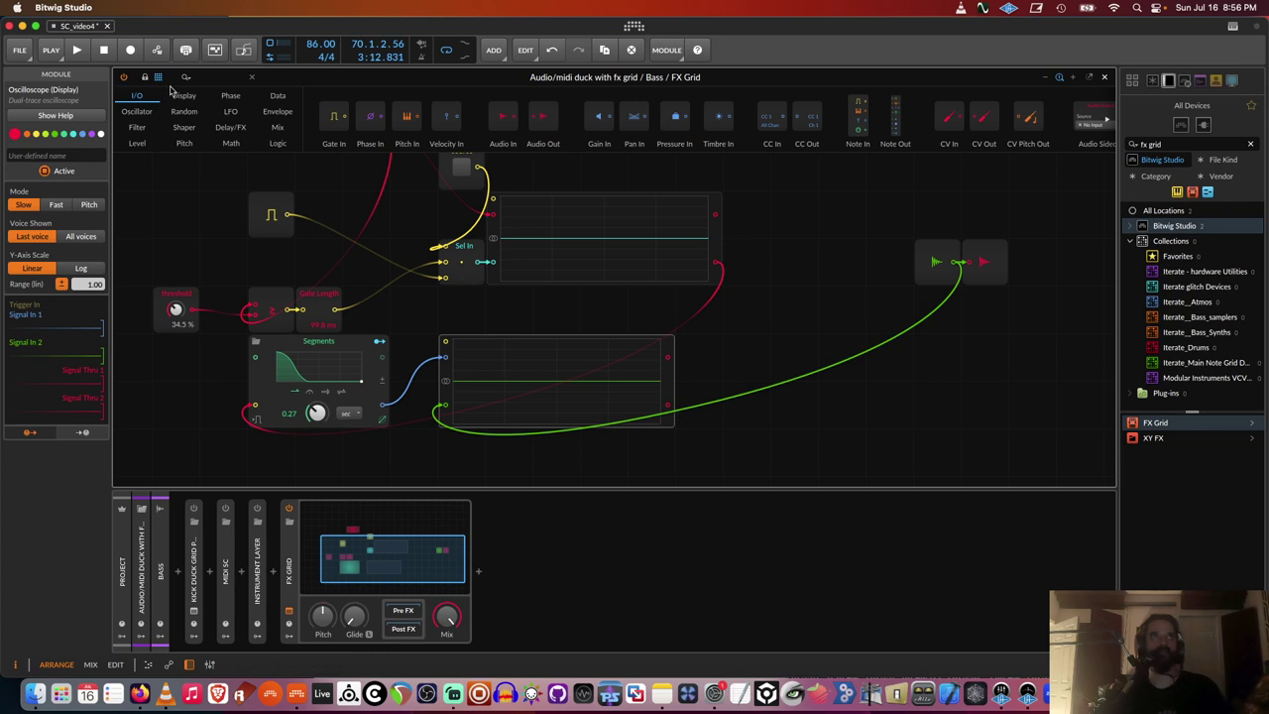
Move Audio In away from Audio Out and insert an Attenuate module at 100 % between them
{"action": "left_click_drag", "start_coordinate": [937, 260], "coordinate": [793, 260]}
{"action": "left_click", "coordinate": [137, 143]}
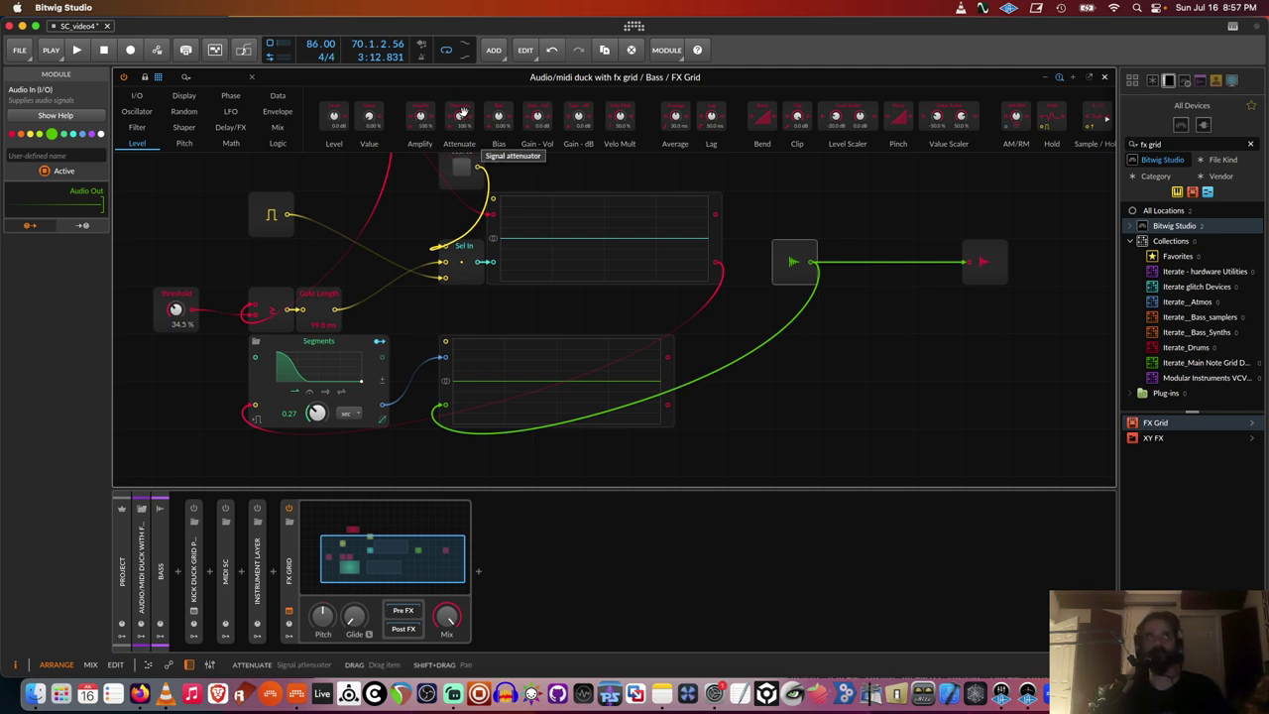
{"action": "left_click_drag", "start_coordinate": [459, 116], "coordinate": [955, 266]}
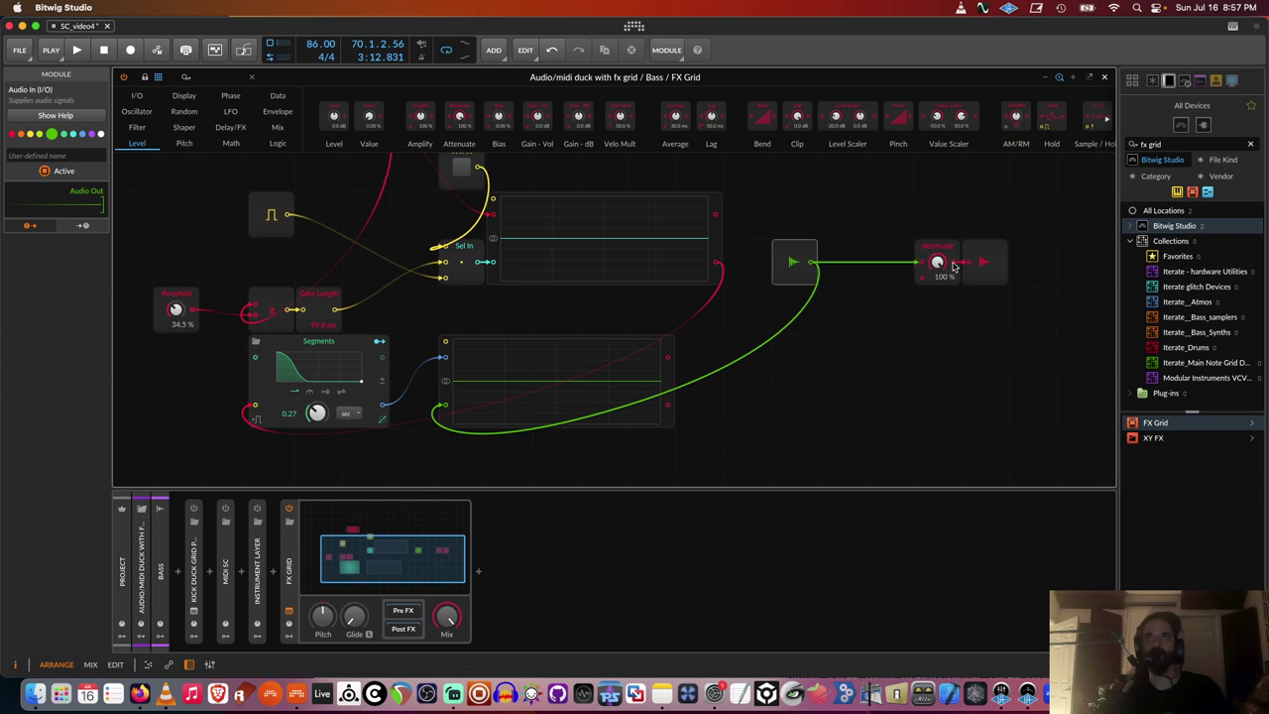
Add a Modulator Out to the second Oscilloscope's first output, modulate the Attenuate before Audio Out by -100 %, and play the track
{"action": "left_click", "coordinate": [144, 98]}
{"action": "scroll", "coordinate": [922, 144], "scroll_direction": "right", "scroll_amount": 5}
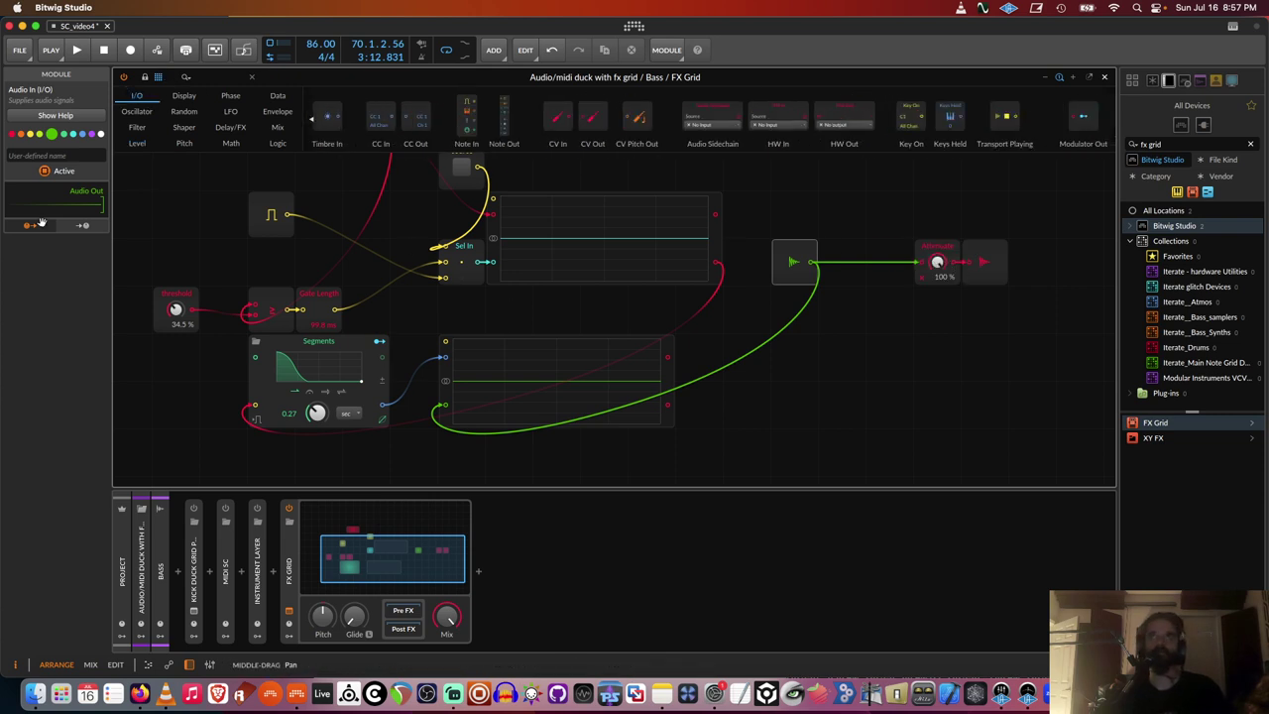
{"action": "left_click_drag", "start_coordinate": [1016, 205], "coordinate": [684, 362]}
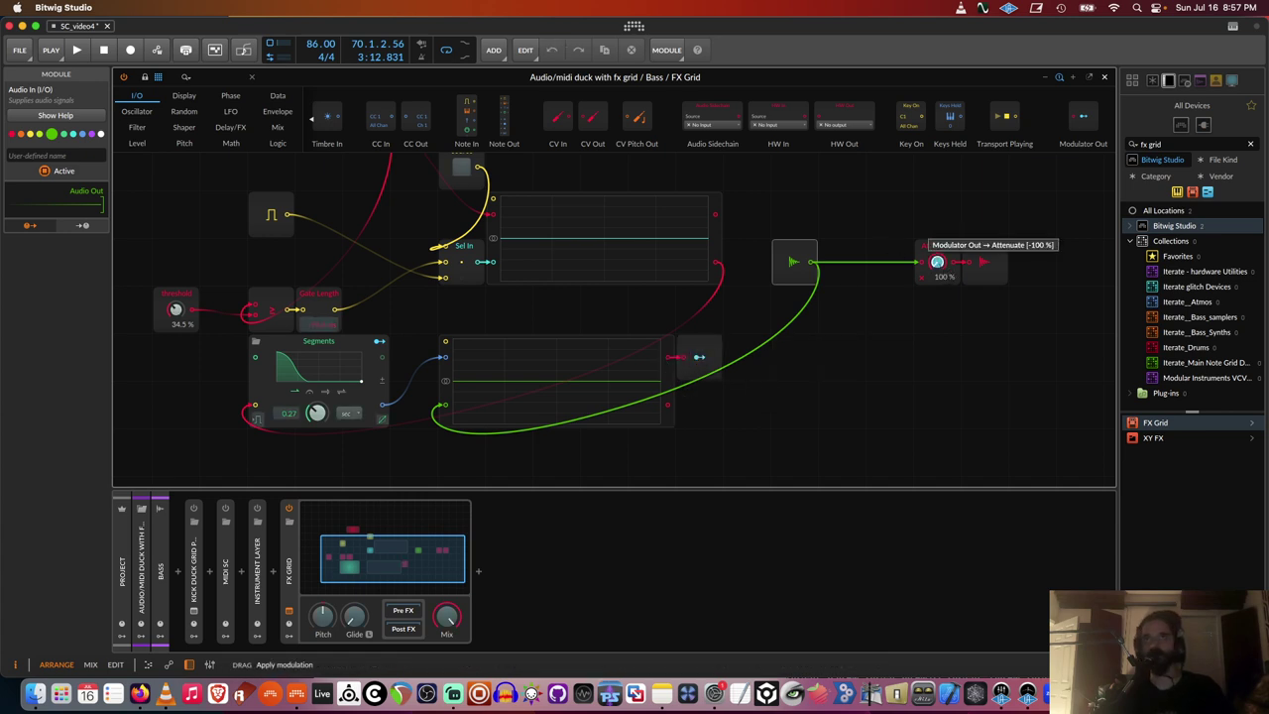
{"action": "key", "text": "space"}
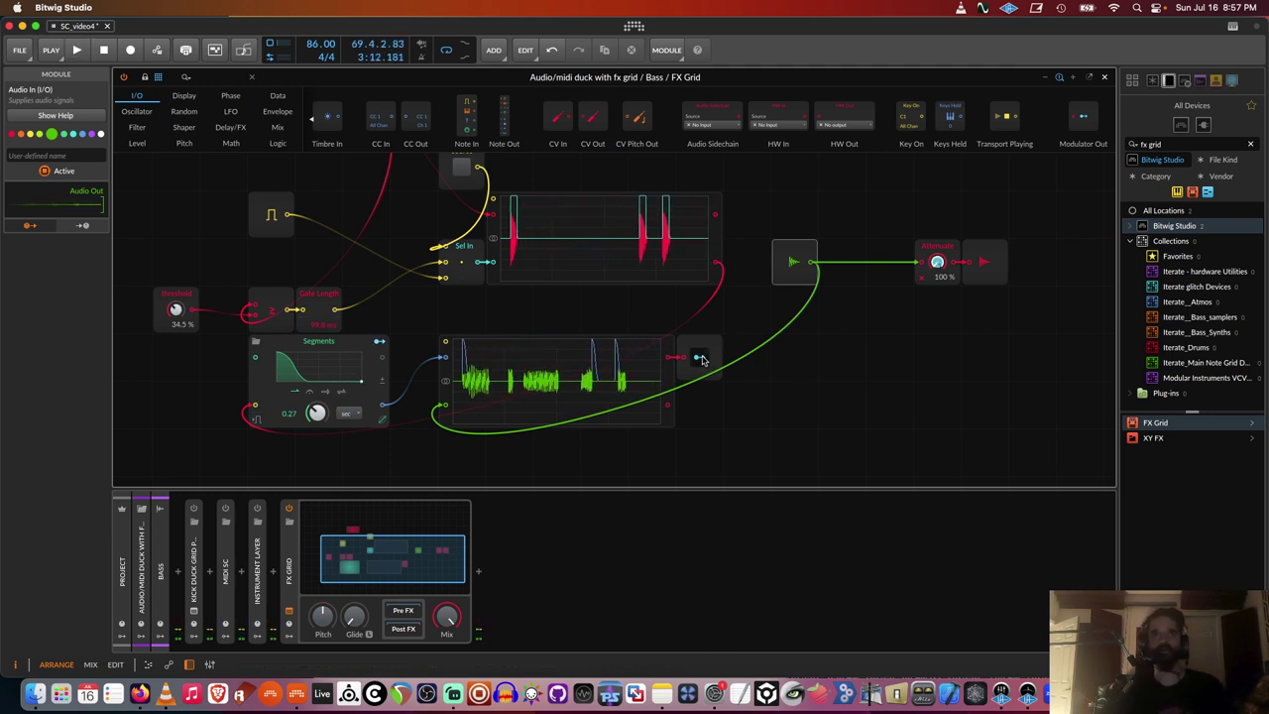
Move Modulator Out away from the second Oscilloscope and insert an Attenuate module between them
{"action": "left_click_drag", "start_coordinate": [708, 371], "coordinate": [803, 371]}
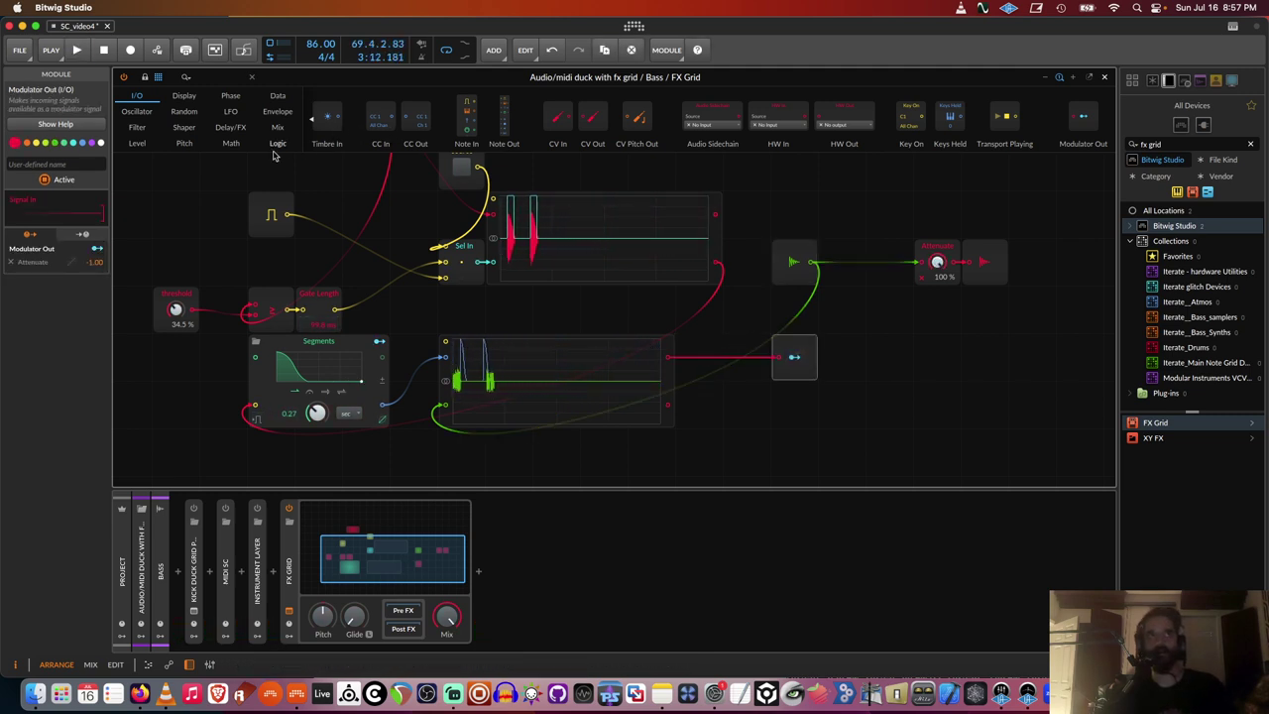
{"action": "left_click", "coordinate": [184, 143]}
{"action": "left_click", "coordinate": [139, 143]}
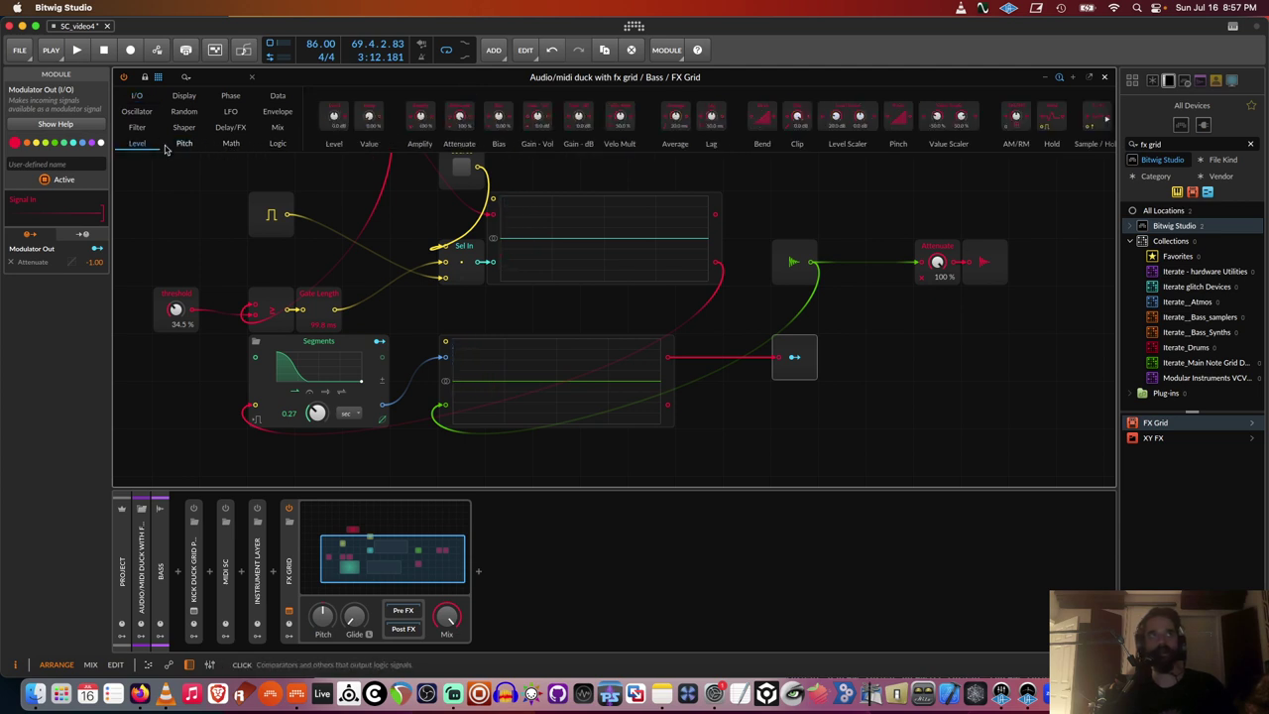
{"action": "left_click_drag", "start_coordinate": [458, 116], "coordinate": [765, 368]}
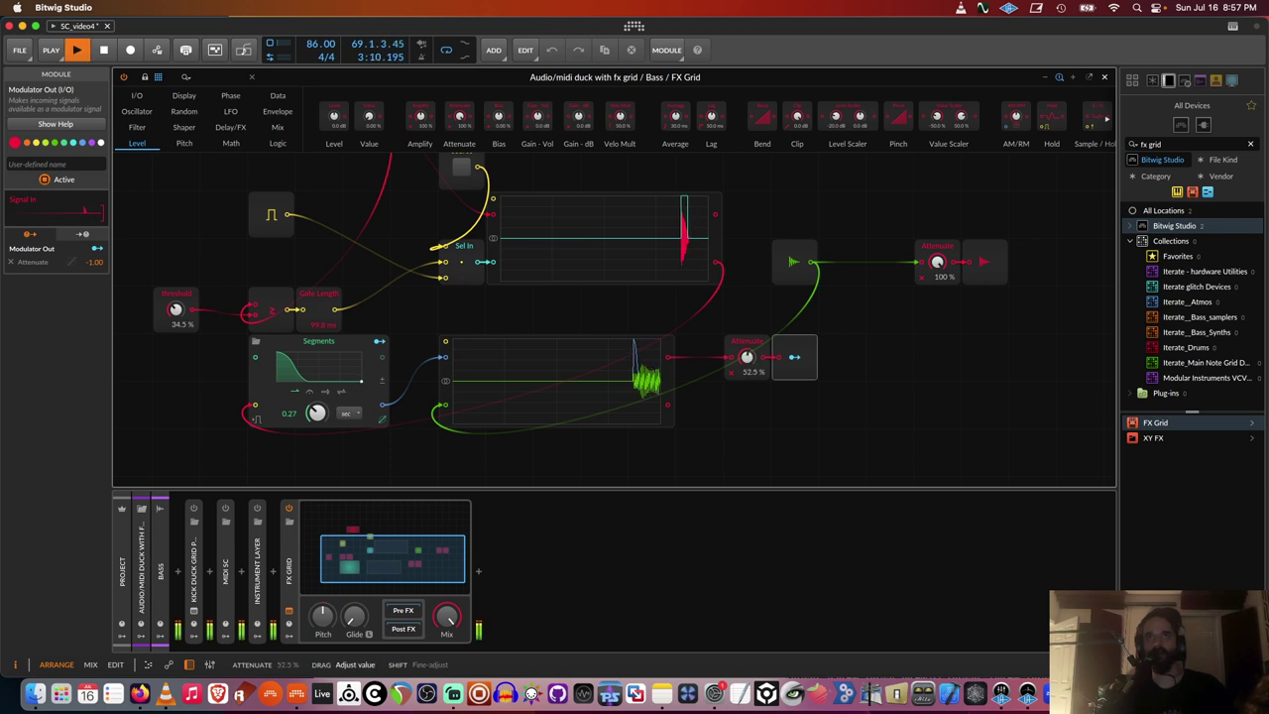
Play the track while adjusting the new Attenuate to hear the ducking depth, and leave it at 100 %
{"action": "key", "text": "space"}
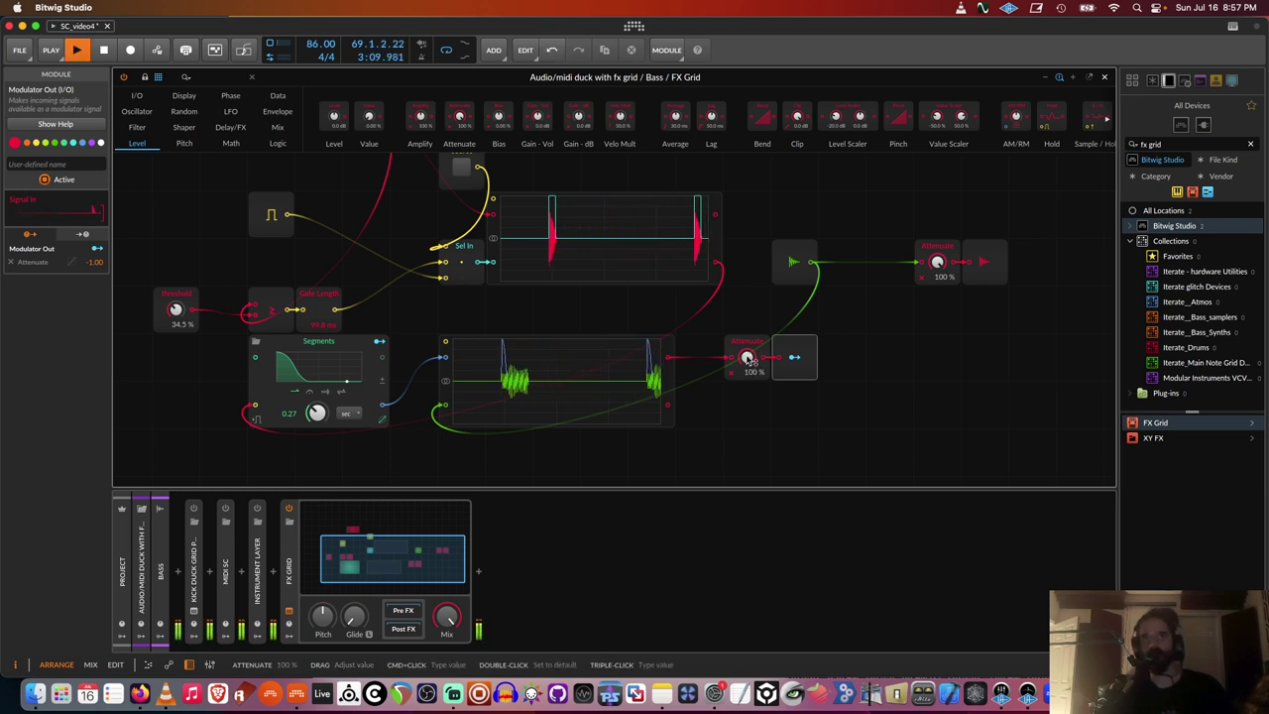
{"action": "mouse_move", "coordinate": [749, 359]}
{"action": "left_mouse_down"}
{"action": "mouse_move", "coordinate": [749, 399]}
{"action": "mouse_move", "coordinate": [749, 359]}
{"action": "left_mouse_up"}
{"action": "key", "text": "space"}
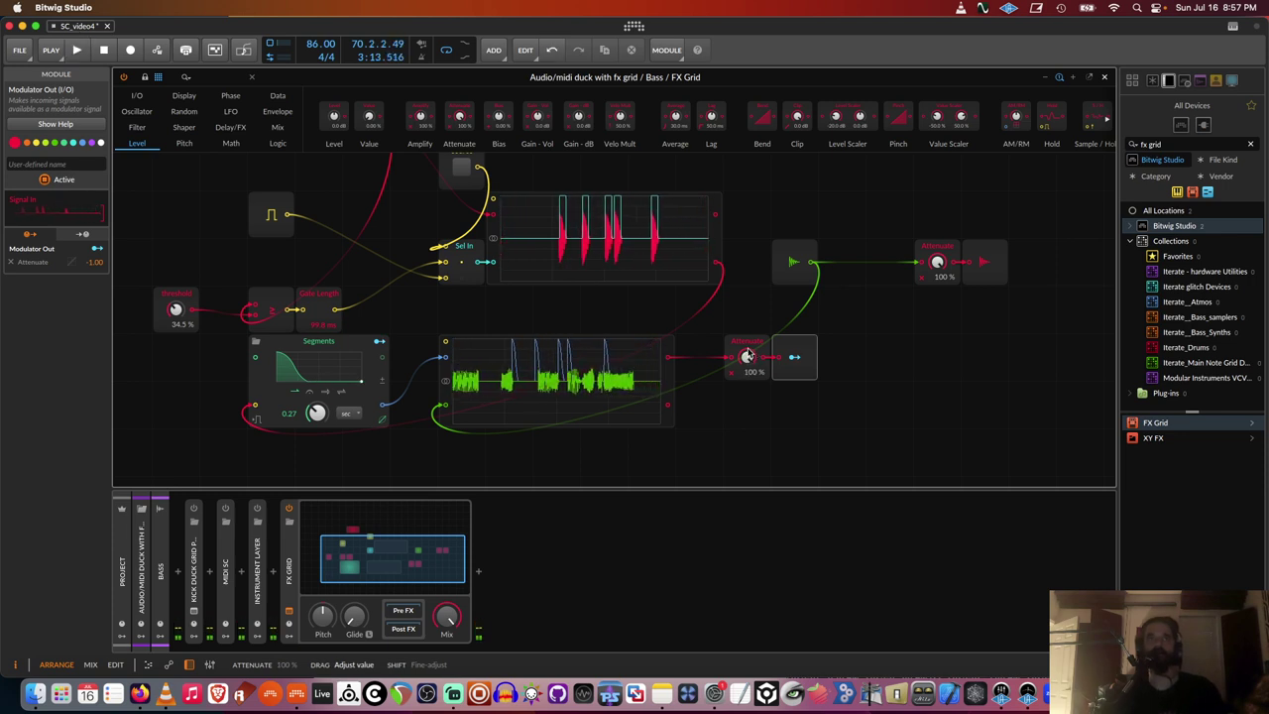
Move the second Oscilloscope, its Attenuate and Modulator Out to the right so they line up with the modules above
{"action": "left_click_drag", "start_coordinate": [862, 382], "coordinate": [550, 369]}
{"action": "left_click", "coordinate": [503, 369]}
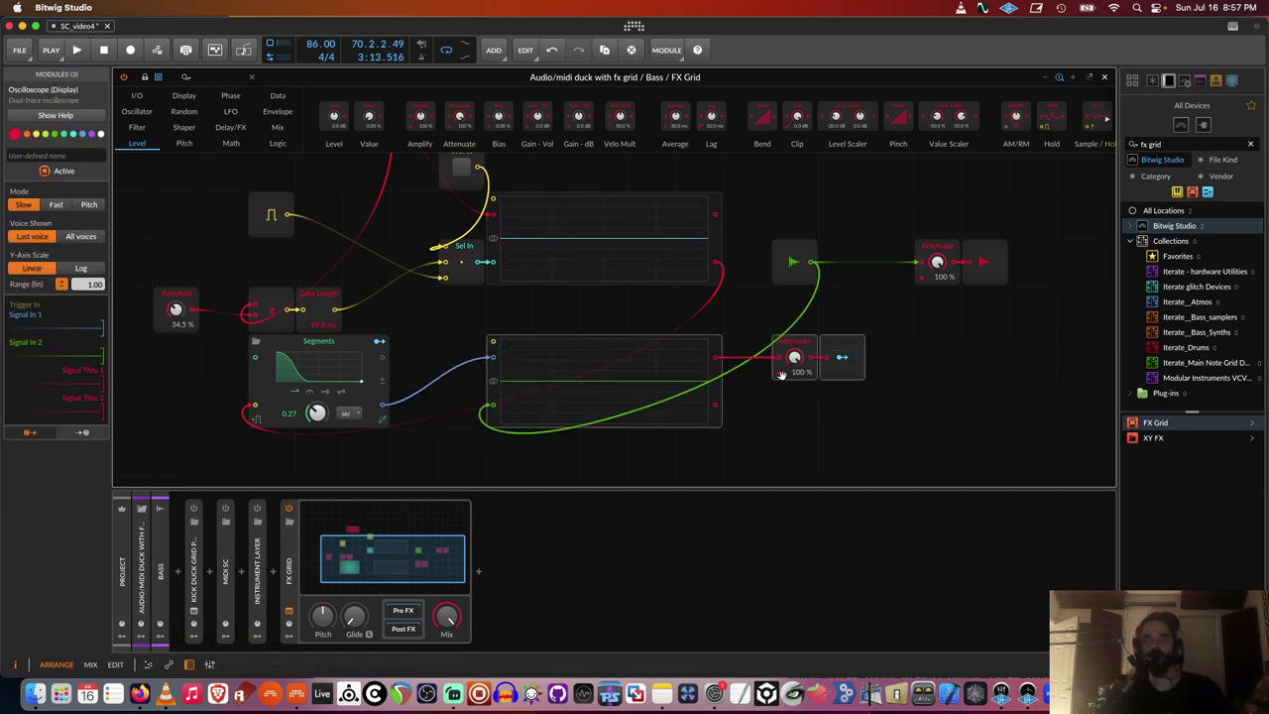
{"action": "left_click", "coordinate": [875, 397]}
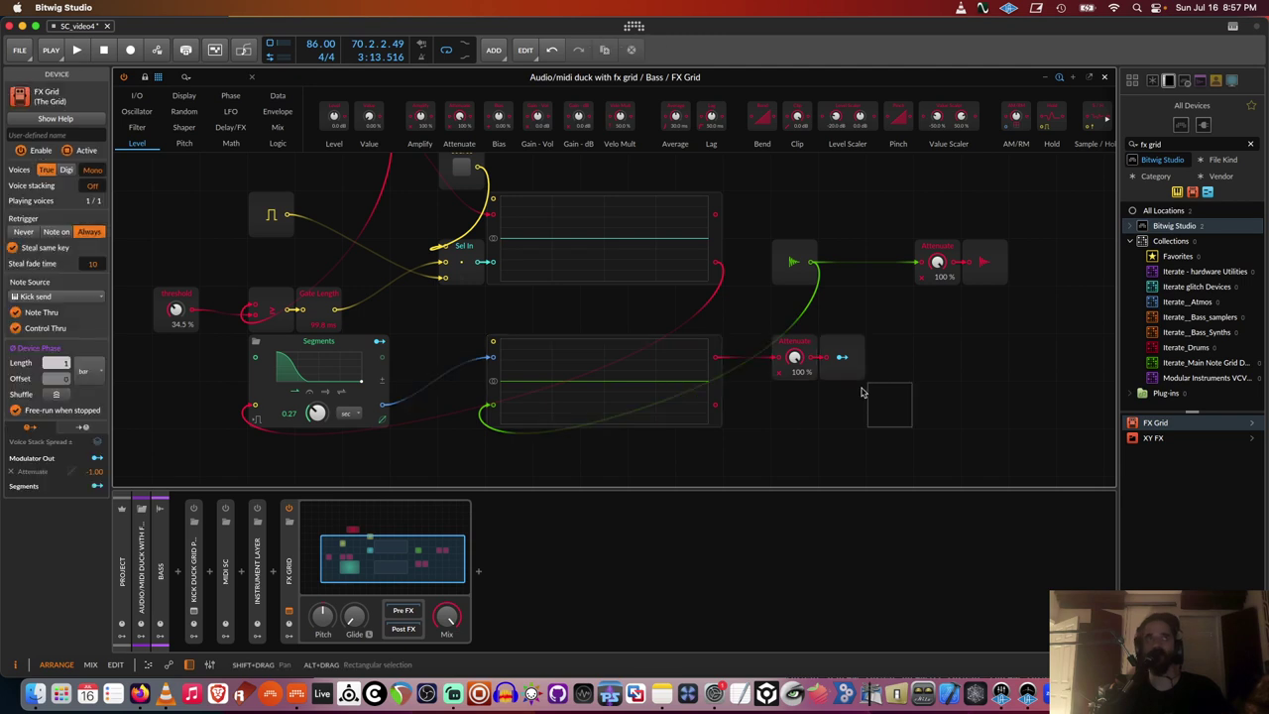
{"action": "left_click_drag", "start_coordinate": [860, 393], "coordinate": [871, 316]}
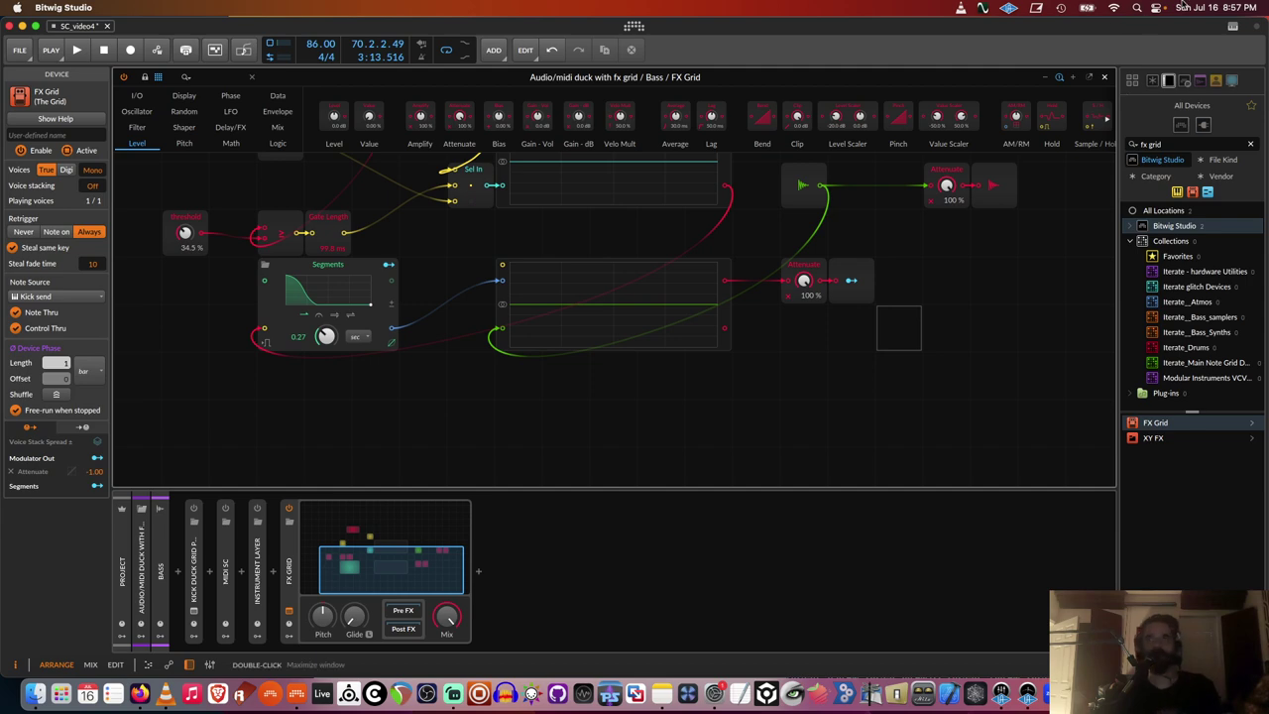
Leave the FX Grid editor, unfold the Group 1 and Sidechain sends tracks, and copy all notes of the snare send clip
{"action": "left_click", "coordinate": [1106, 77]}
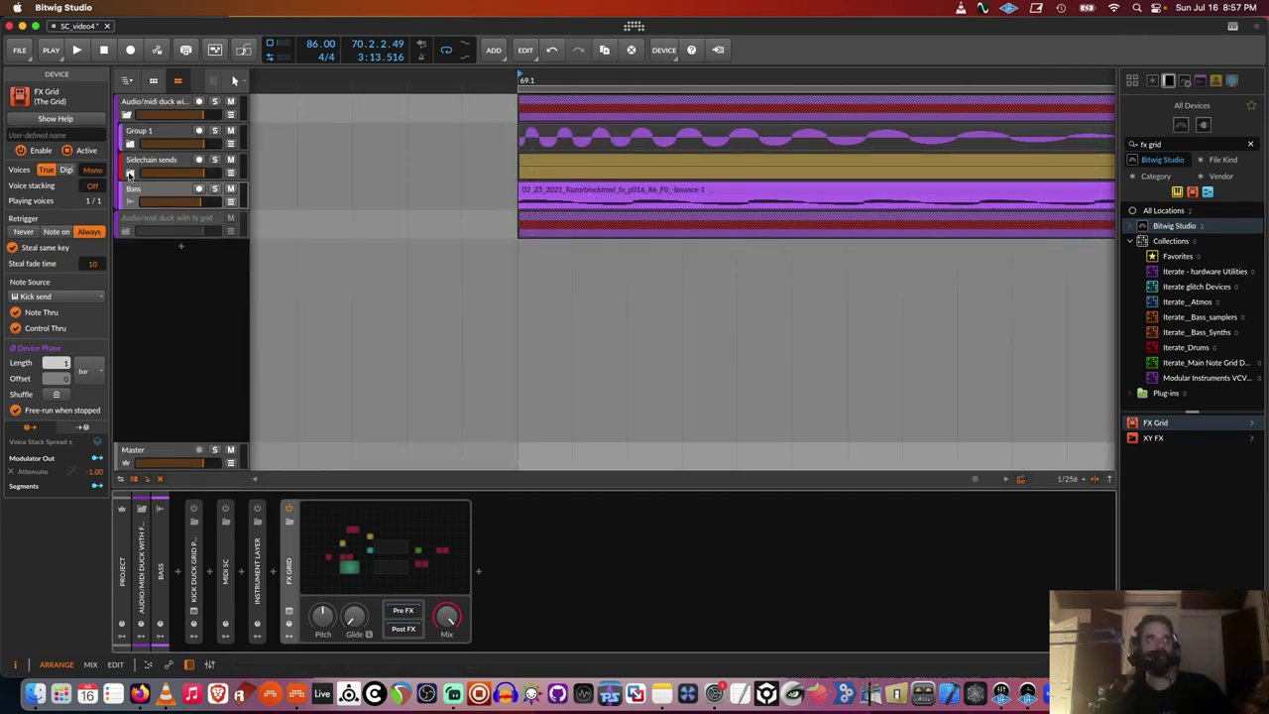
{"action": "left_click", "coordinate": [129, 146]}
{"action": "scroll", "coordinate": [130, 393], "scroll_direction": "down", "scroll_amount": 2}
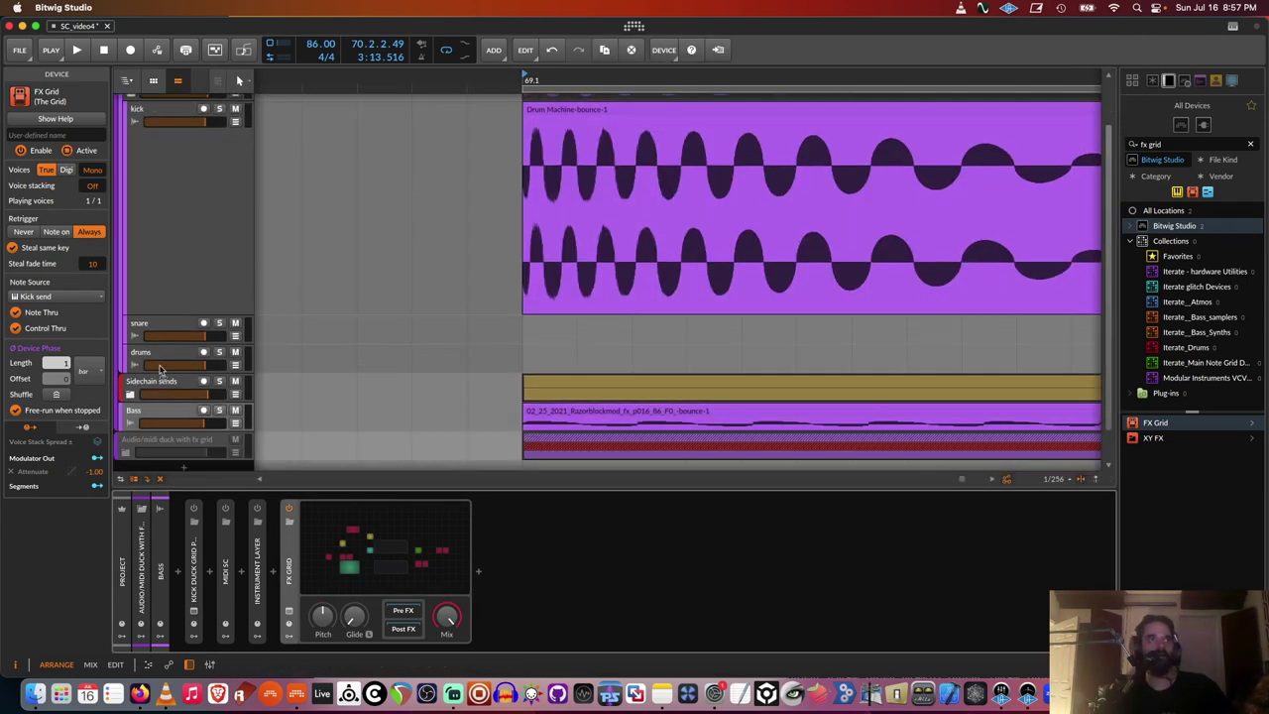
{"action": "left_click", "coordinate": [131, 395]}
{"action": "scroll", "coordinate": [130, 394], "scroll_direction": "down", "scroll_amount": 2}
{"action": "double_click", "coordinate": [604, 349]}
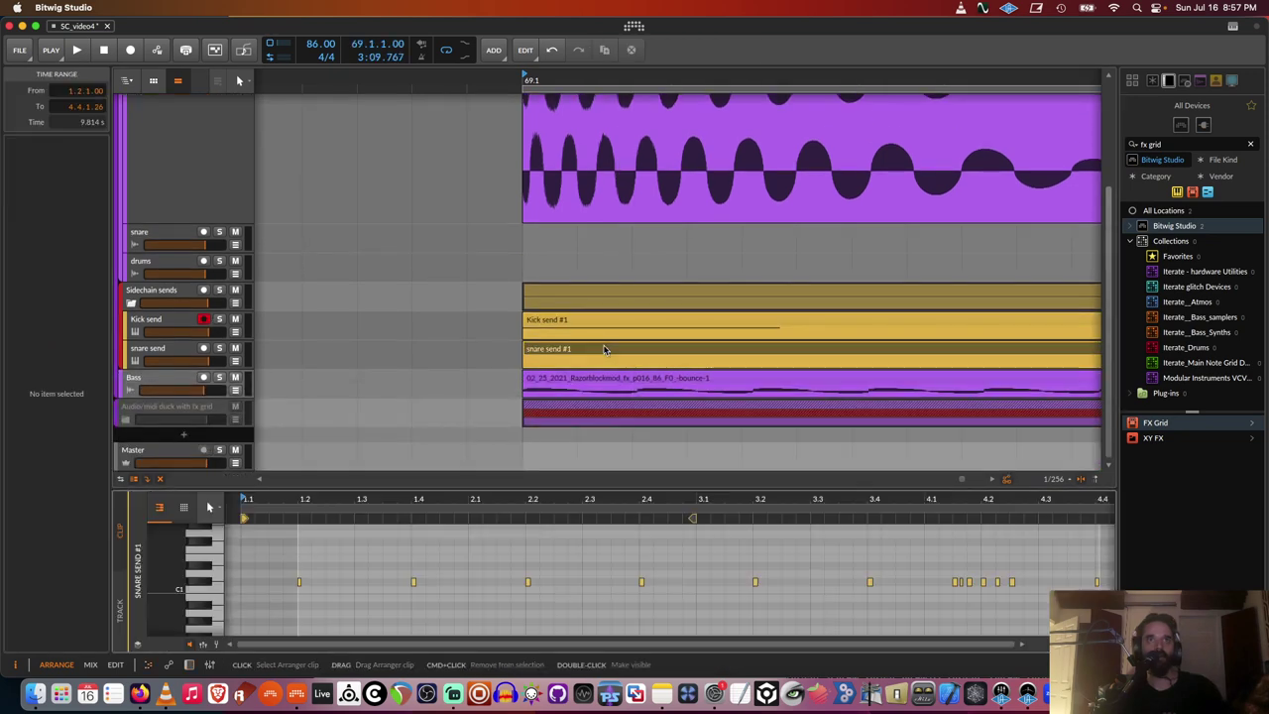
{"action": "left_click", "coordinate": [283, 550]}
{"action": "key", "text": "super+a"}
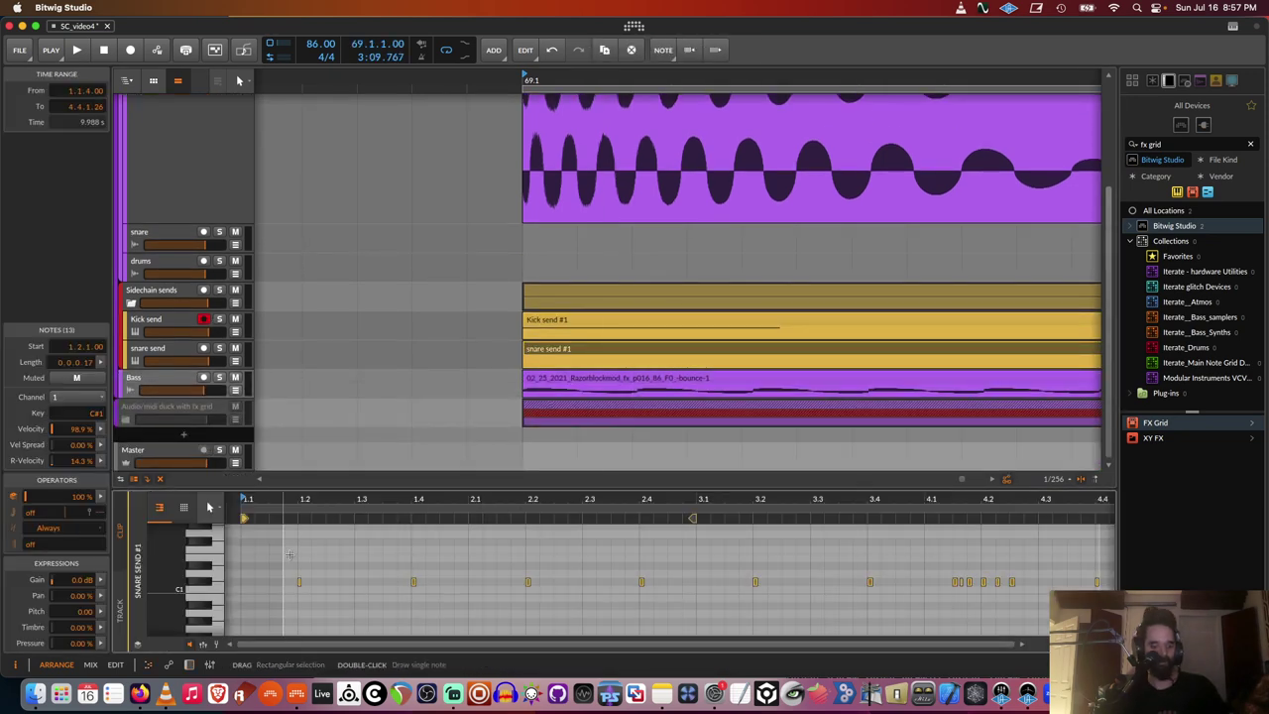
Paste the snare notes into the Kick send clip on C#1 and shift them to start at 1.2
{"action": "left_click", "coordinate": [549, 327]}
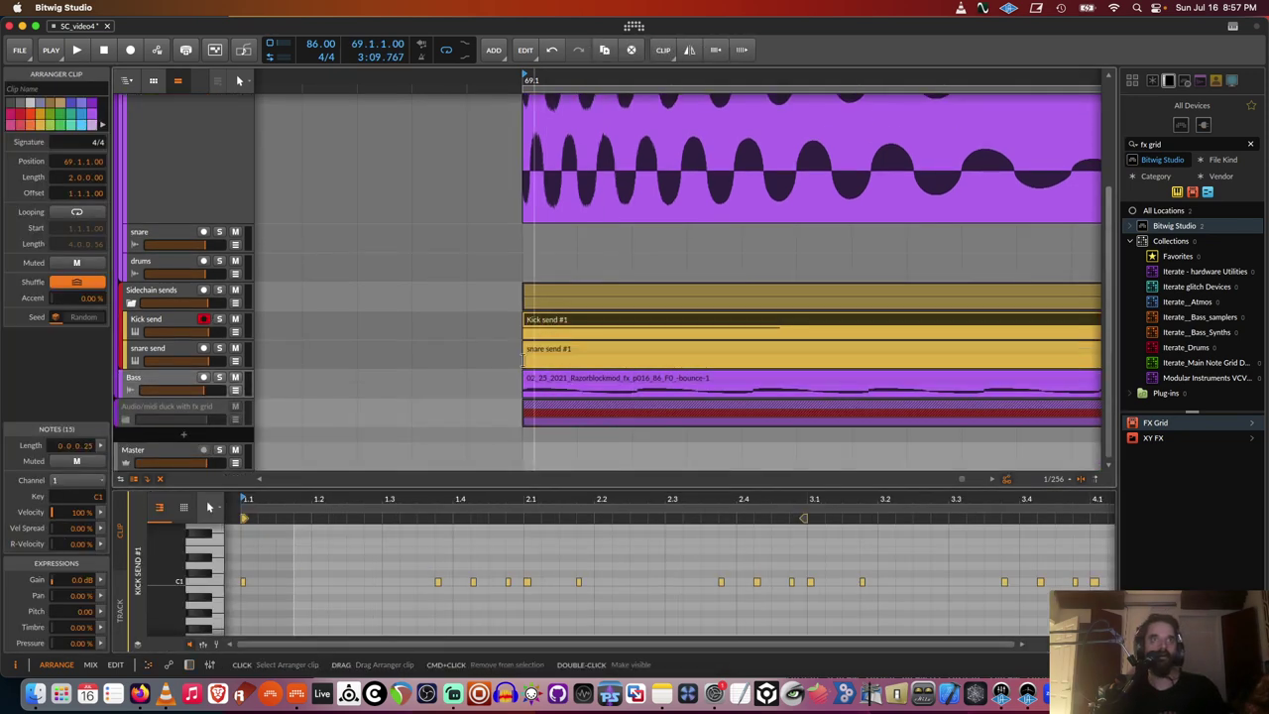
{"action": "left_click", "coordinate": [311, 558]}
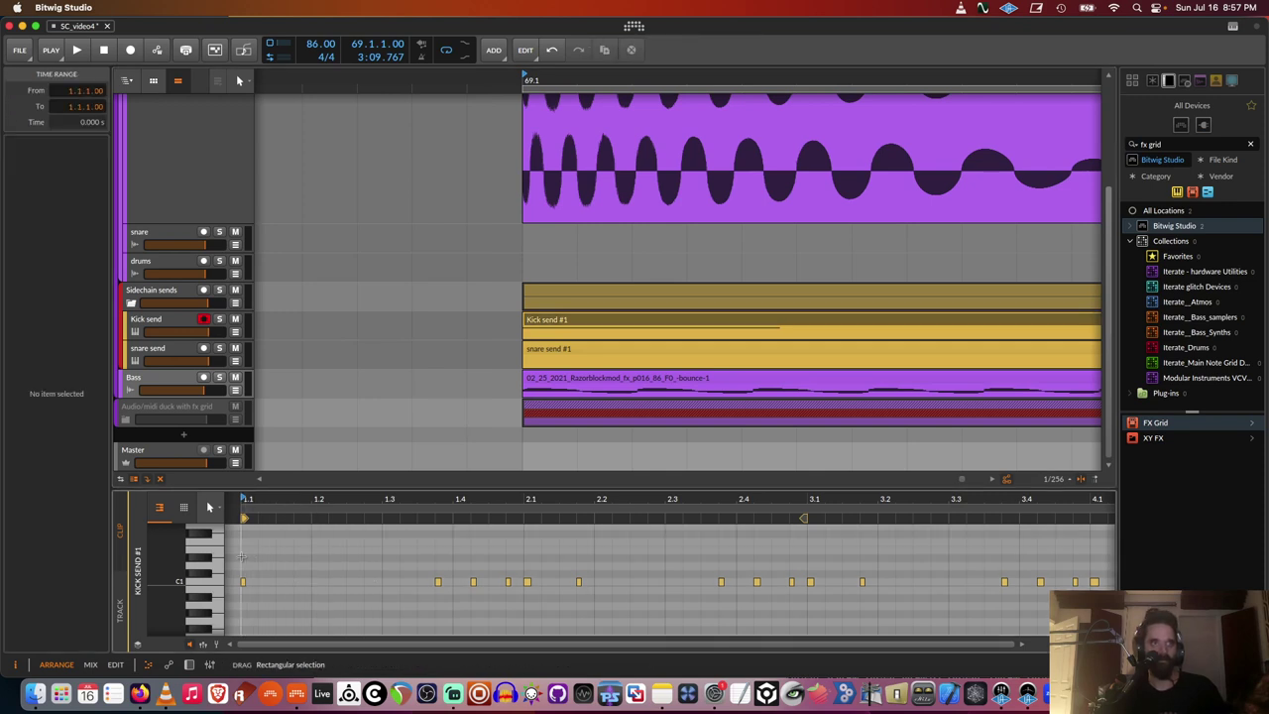
{"action": "key", "text": "super+v"}
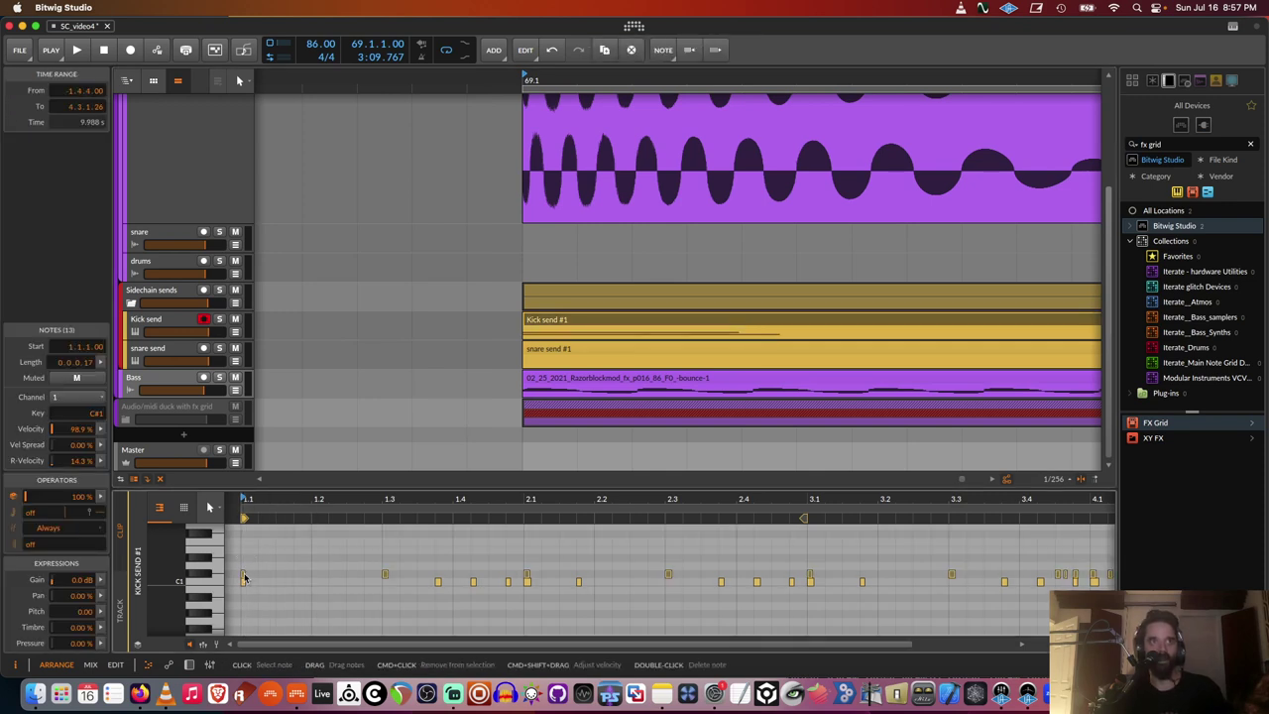
{"action": "left_click_drag", "start_coordinate": [324, 578], "coordinate": [318, 575]}
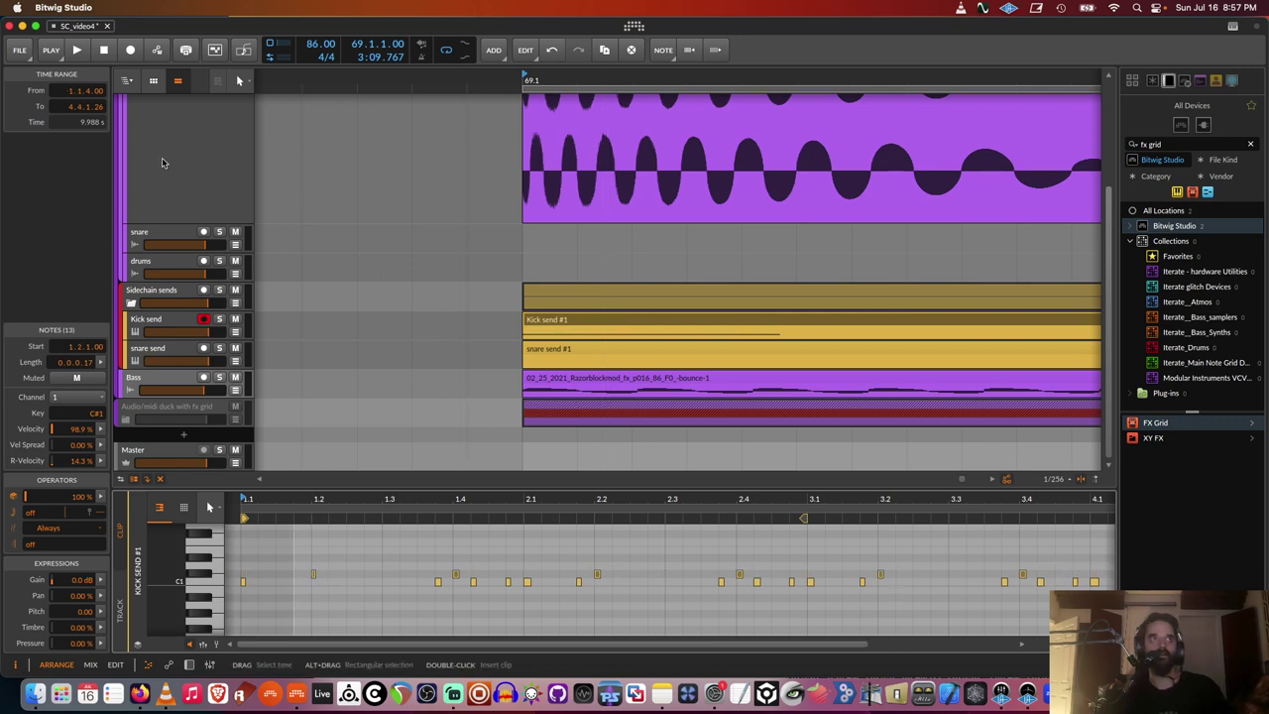
Return to the Bass track's devices and reopen its FX Grid for editing
{"action": "left_click", "coordinate": [156, 147]}
{"action": "scroll", "coordinate": [146, 196], "scroll_direction": "up", "scroll_amount": 3}
{"action": "left_click", "coordinate": [134, 121]}
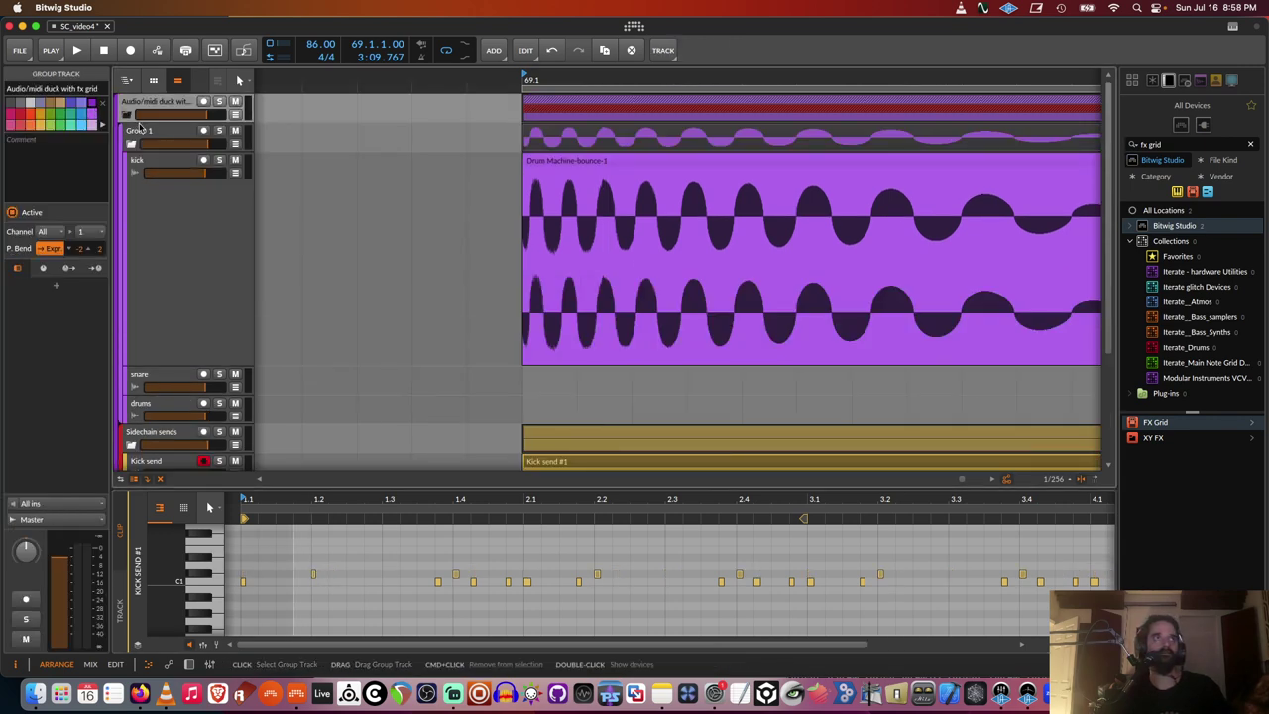
{"action": "scroll", "coordinate": [143, 248], "scroll_direction": "down", "scroll_amount": 3}
{"action": "left_click", "coordinate": [146, 380]}
{"action": "double_click", "coordinate": [146, 380]}
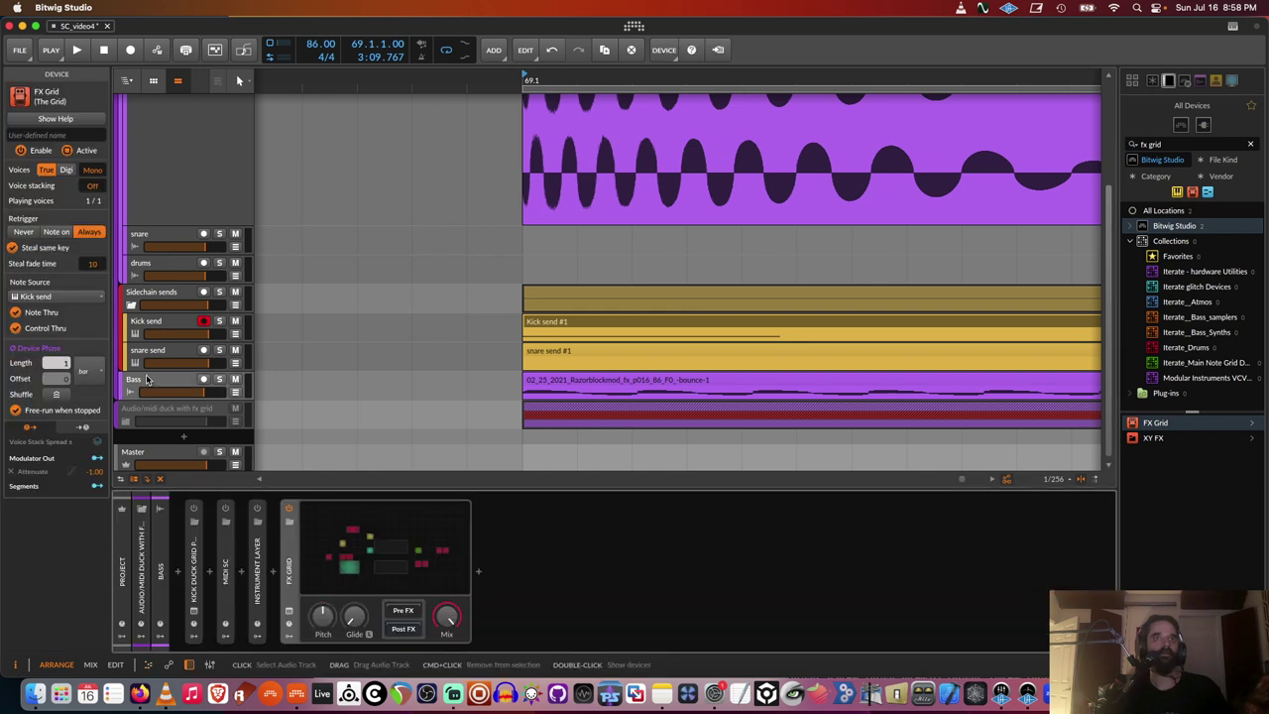
{"action": "left_click", "coordinate": [394, 554]}
Add a Pitch In module below Segments and connect it to the first input of a new ≥ comparator
{"action": "left_click_drag", "start_coordinate": [453, 384], "coordinate": [485, 248]}
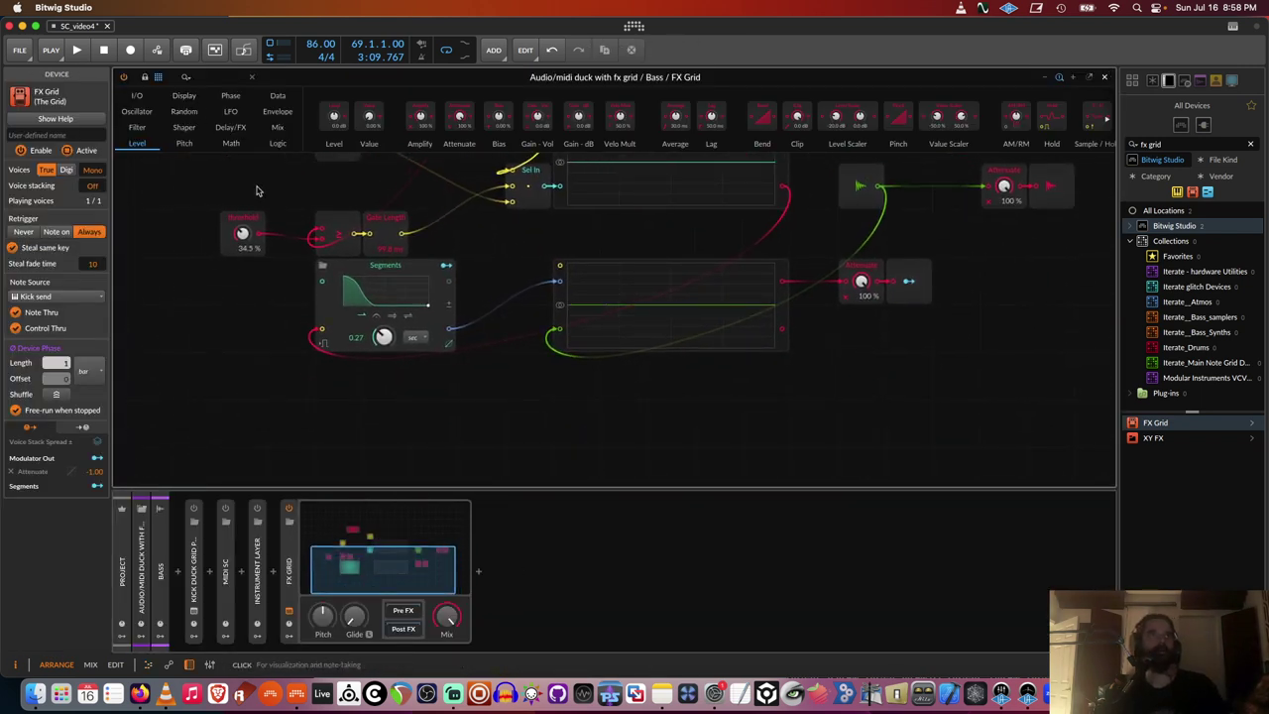
{"action": "left_click_drag", "start_coordinate": [340, 397], "coordinate": [444, 486]}
{"action": "scroll", "coordinate": [346, 360], "scroll_direction": "down", "scroll_amount": 5}
{"action": "scroll", "coordinate": [346, 360], "scroll_direction": "right", "scroll_amount": 5}
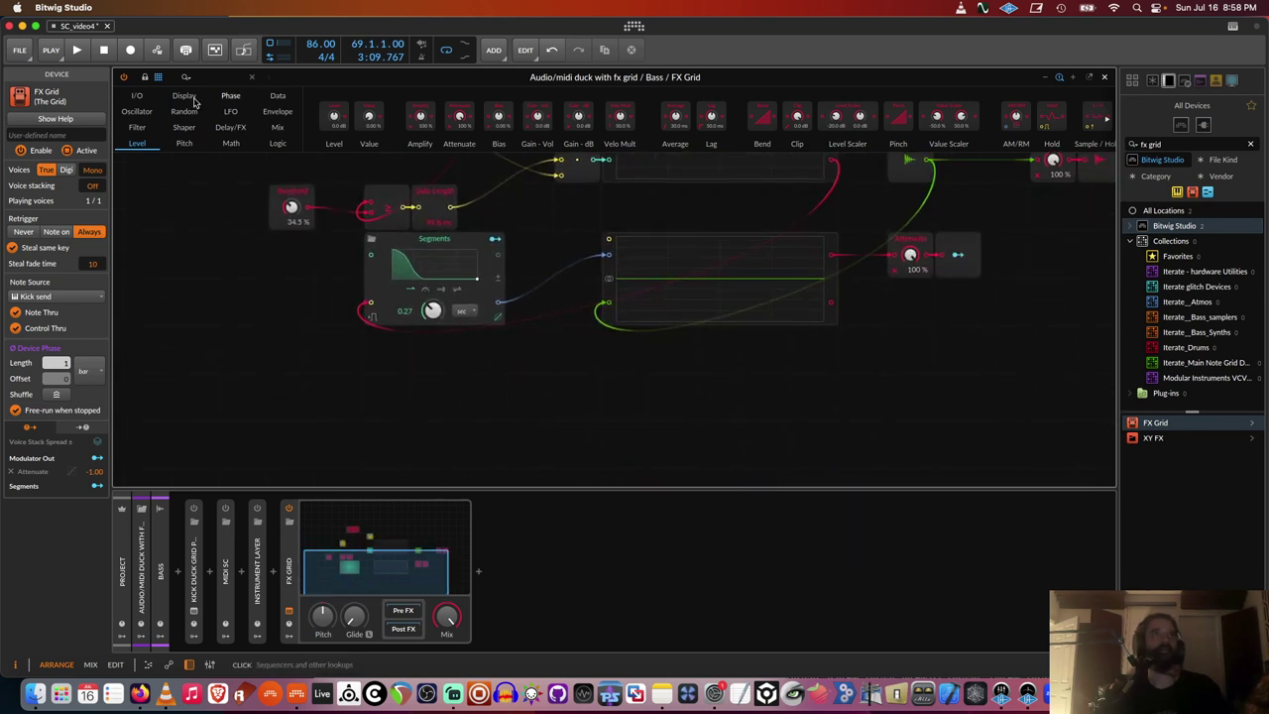
{"action": "left_click", "coordinate": [140, 97]}
{"action": "left_click_drag", "start_coordinate": [410, 118], "coordinate": [354, 403]}
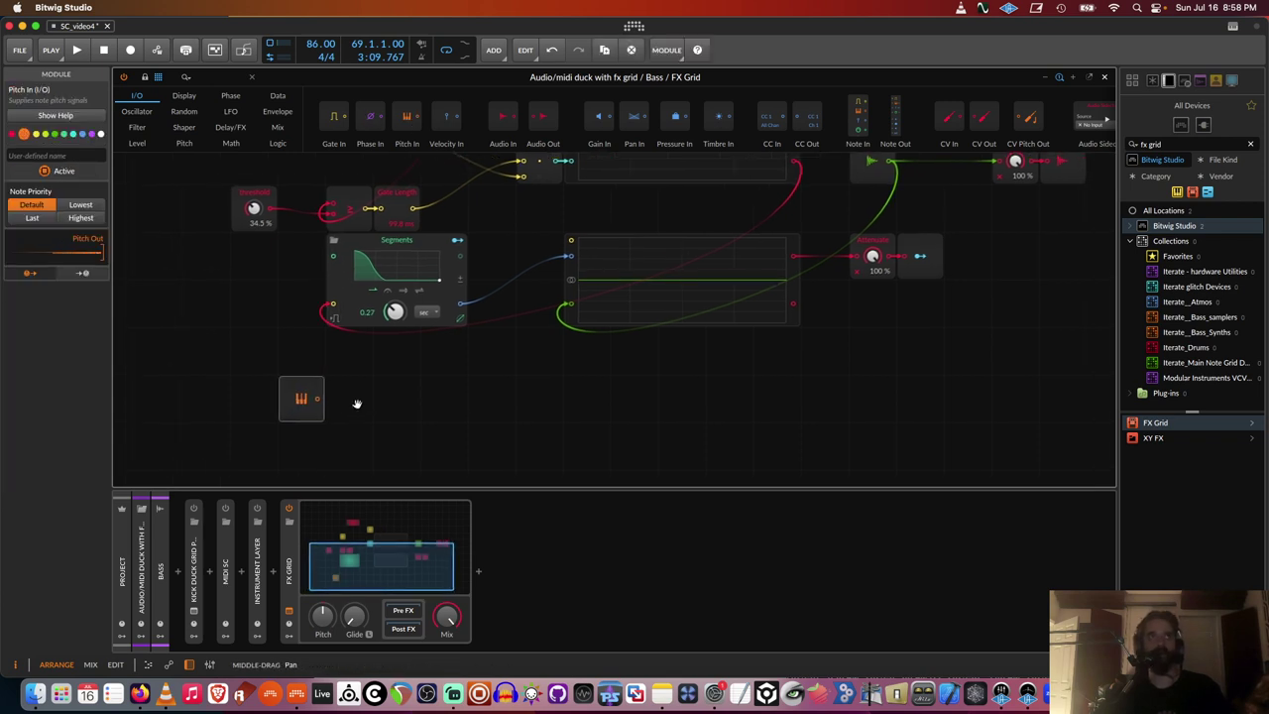
{"action": "left_click", "coordinate": [278, 143]}
{"action": "left_click_drag", "start_coordinate": [817, 117], "coordinate": [380, 394]}
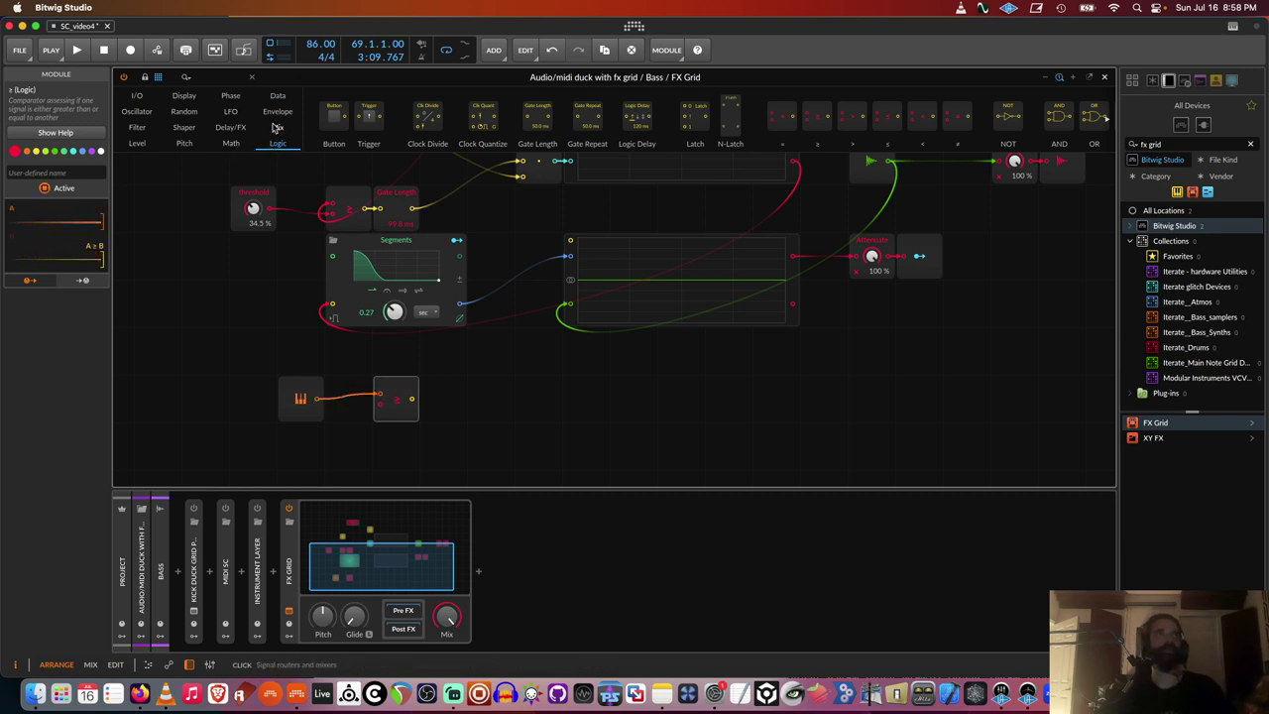
Add a Pitch module set to C#1 and connect it to the ≥ comparator's second input
{"action": "left_click", "coordinate": [184, 143]}
{"action": "left_click_drag", "start_coordinate": [332, 119], "coordinate": [349, 447]}
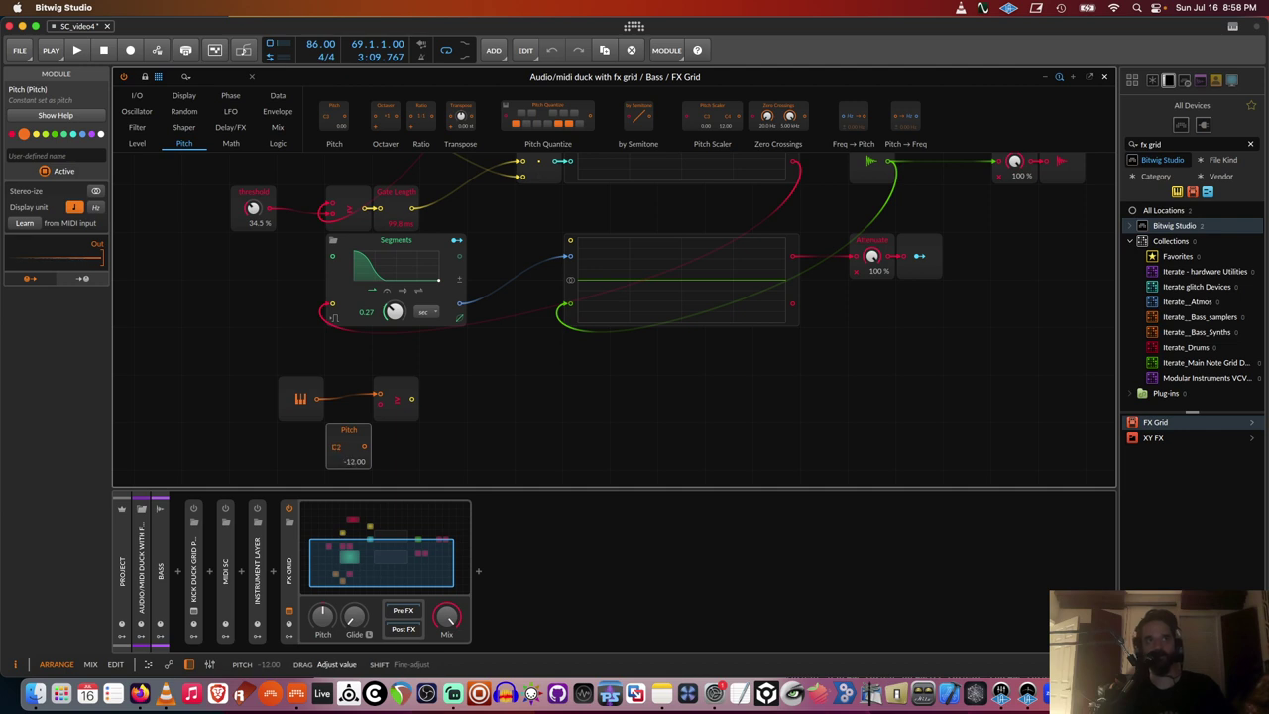
{"action": "left_click_drag", "start_coordinate": [348, 448], "coordinate": [348, 458]}
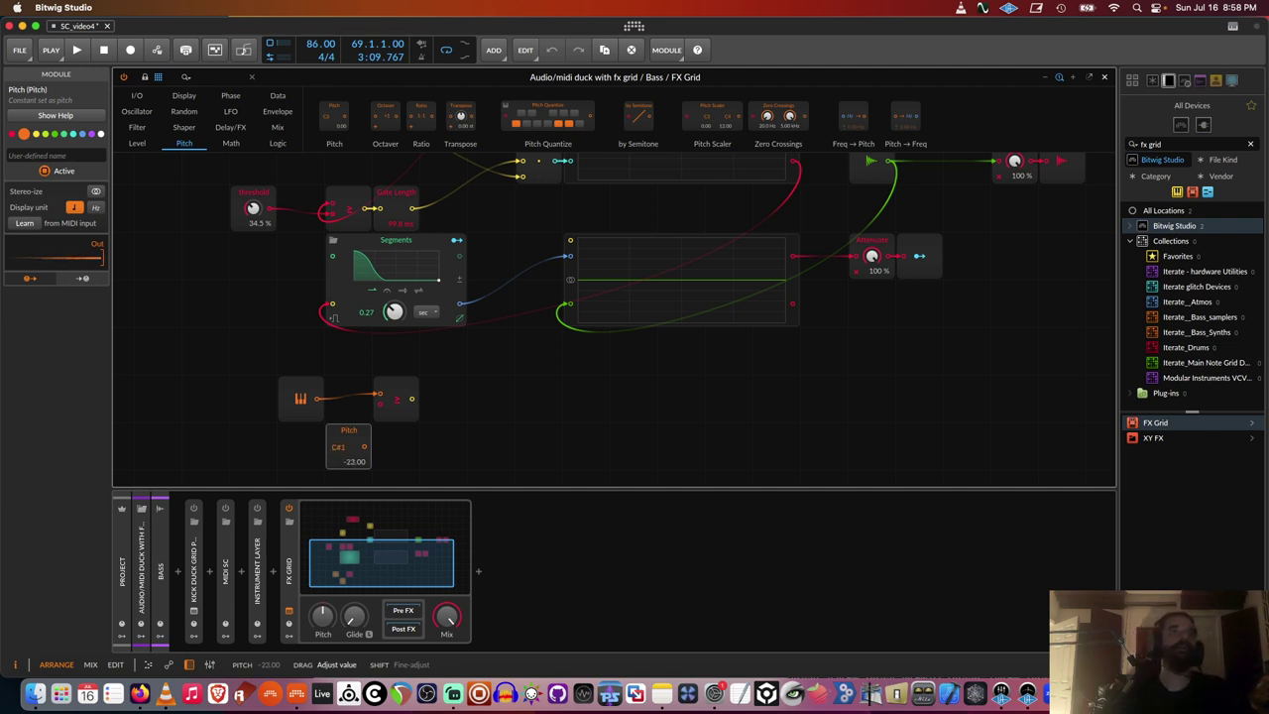
{"action": "left_click_drag", "start_coordinate": [364, 447], "coordinate": [379, 404]}
Move the Pitch In, Pitch and ≥ modules farther left to free space beside them
{"action": "scroll", "coordinate": [505, 282], "scroll_direction": "up", "scroll_amount": 3}
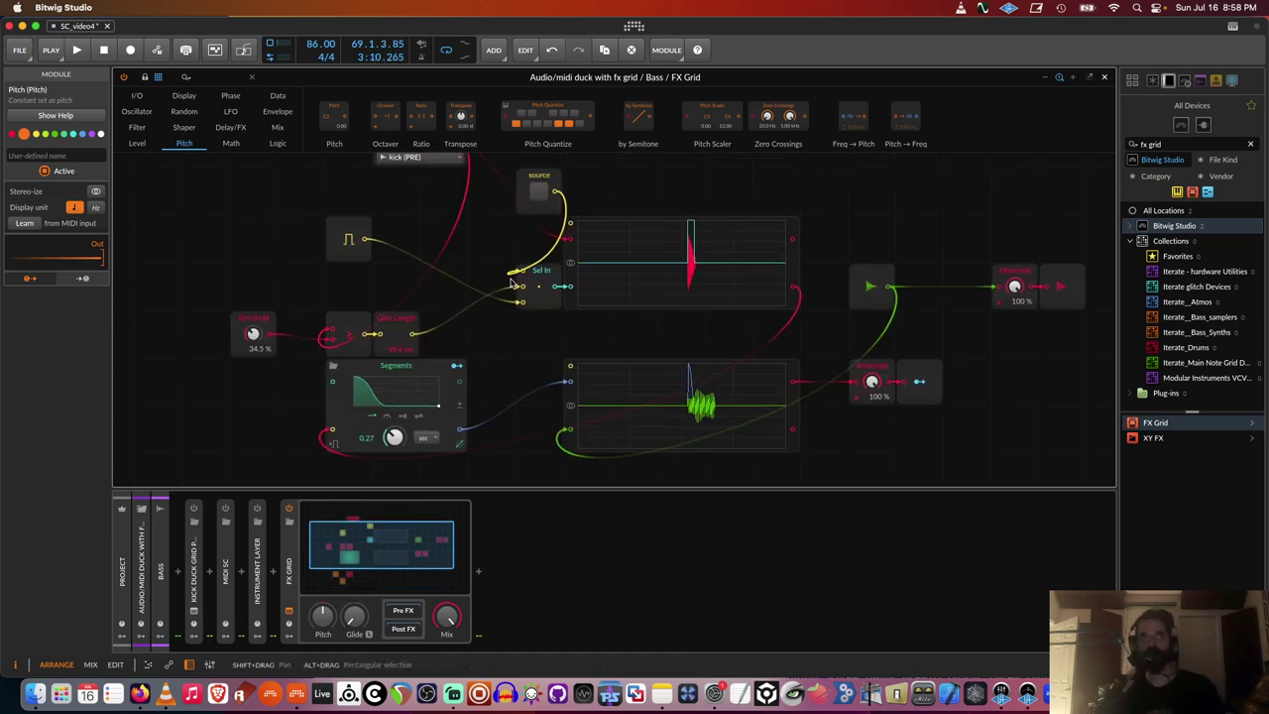
{"action": "scroll", "coordinate": [510, 401], "scroll_direction": "down", "scroll_amount": 3}
{"action": "left_click_drag", "start_coordinate": [466, 355], "coordinate": [273, 449]}
{"action": "left_click_drag", "start_coordinate": [405, 363], "coordinate": [311, 365]}
{"action": "scroll", "coordinate": [446, 317], "scroll_direction": "up", "scroll_amount": 3}
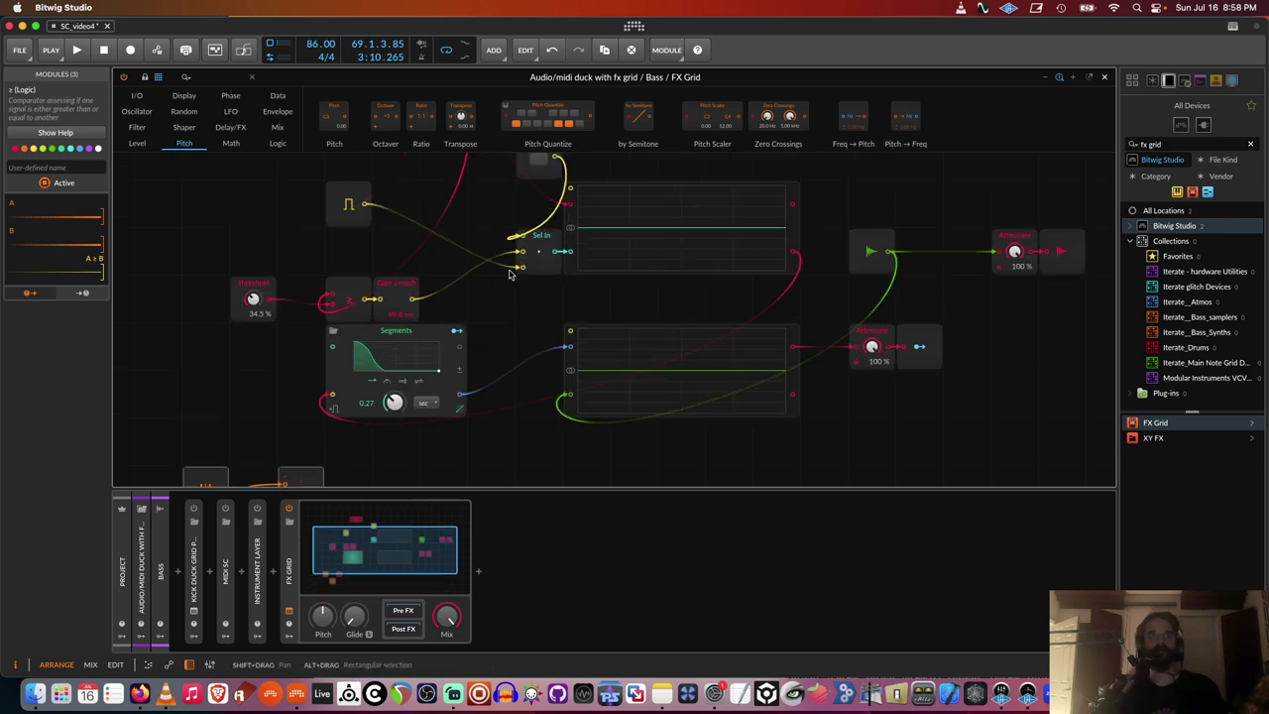
Move the source Button left of Select In so its cable no longer crowds the Select In inputs
{"action": "left_click", "coordinate": [529, 263]}
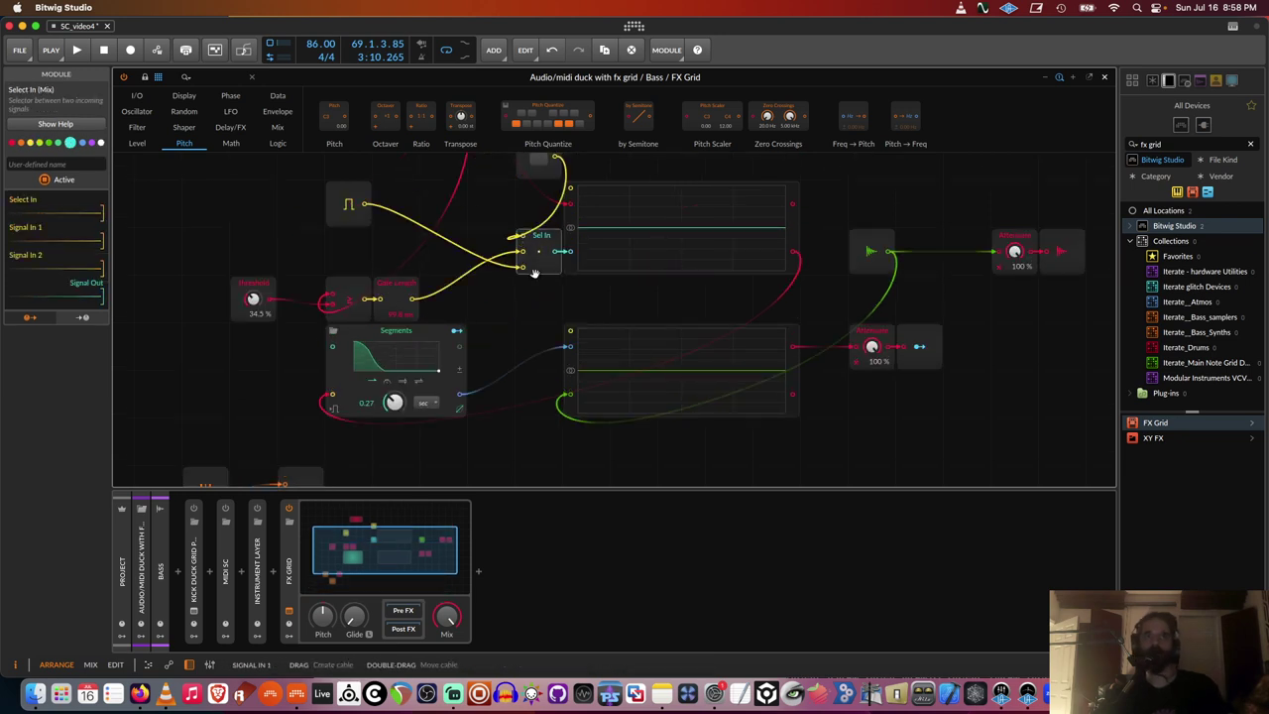
{"action": "scroll", "coordinate": [534, 272], "scroll_direction": "up", "scroll_amount": 2}
{"action": "left_click", "coordinate": [451, 201]}
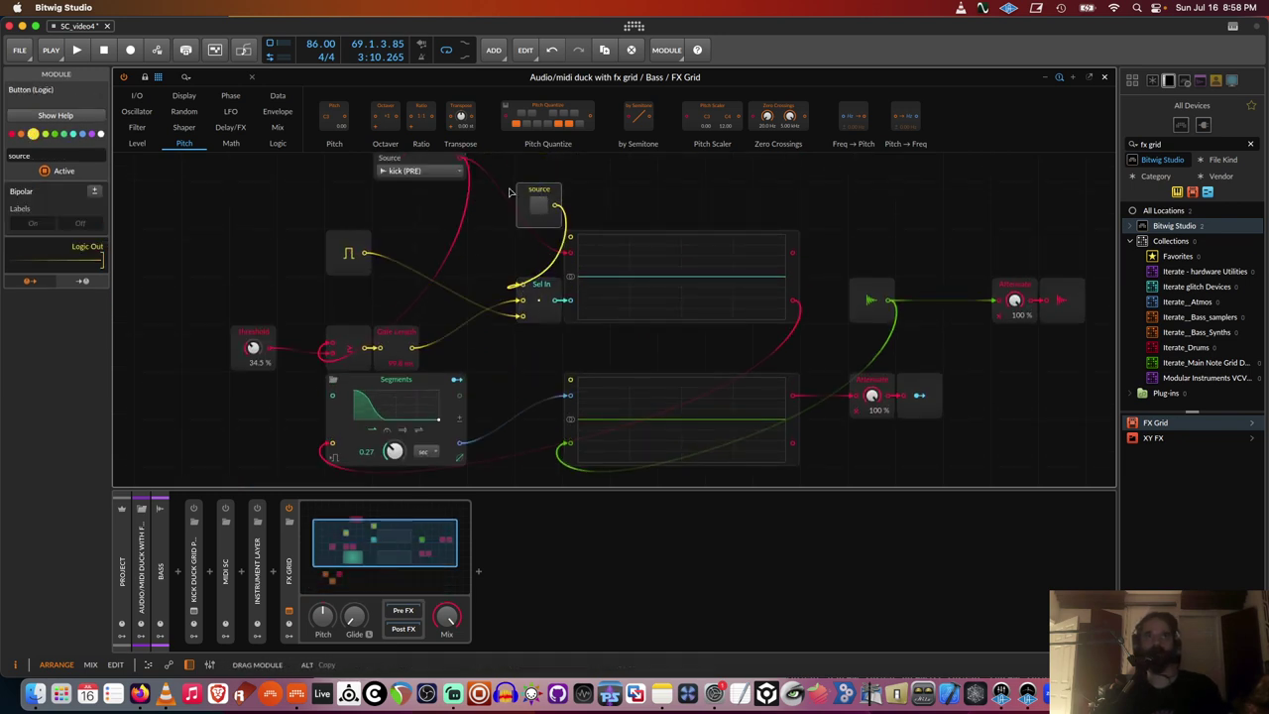
{"action": "left_click", "coordinate": [414, 331]}
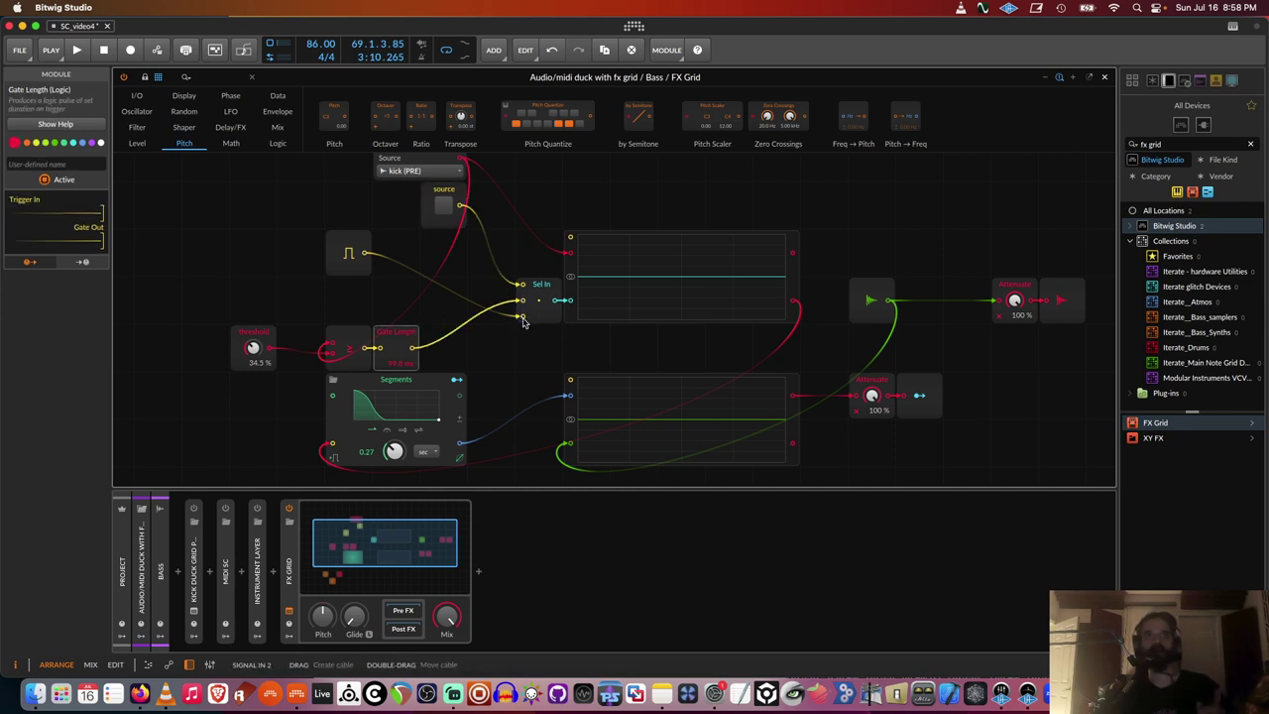
Insert a Select Out module between Gate In and Select In's second signal input, placing it beside the pitch comparator
{"action": "left_click", "coordinate": [279, 128]}
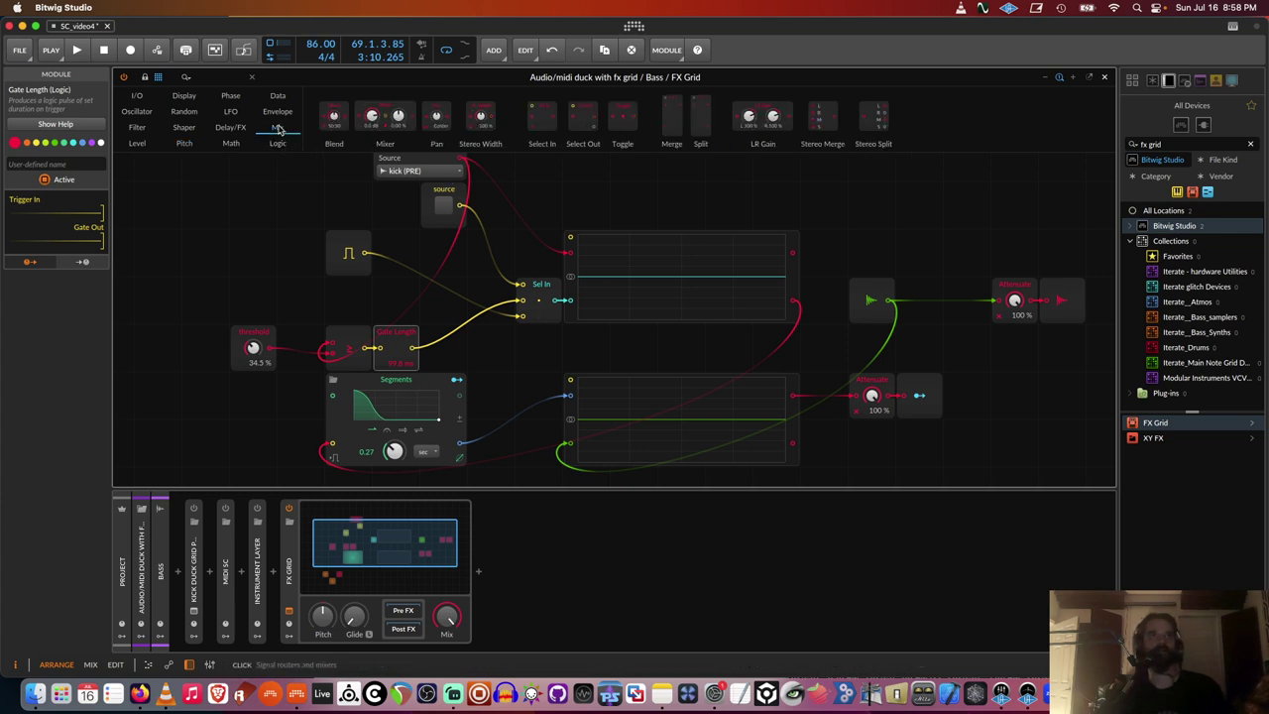
{"action": "left_click_drag", "start_coordinate": [543, 122], "coordinate": [504, 471]}
{"action": "scroll", "coordinate": [504, 466], "scroll_direction": "down", "scroll_amount": 3}
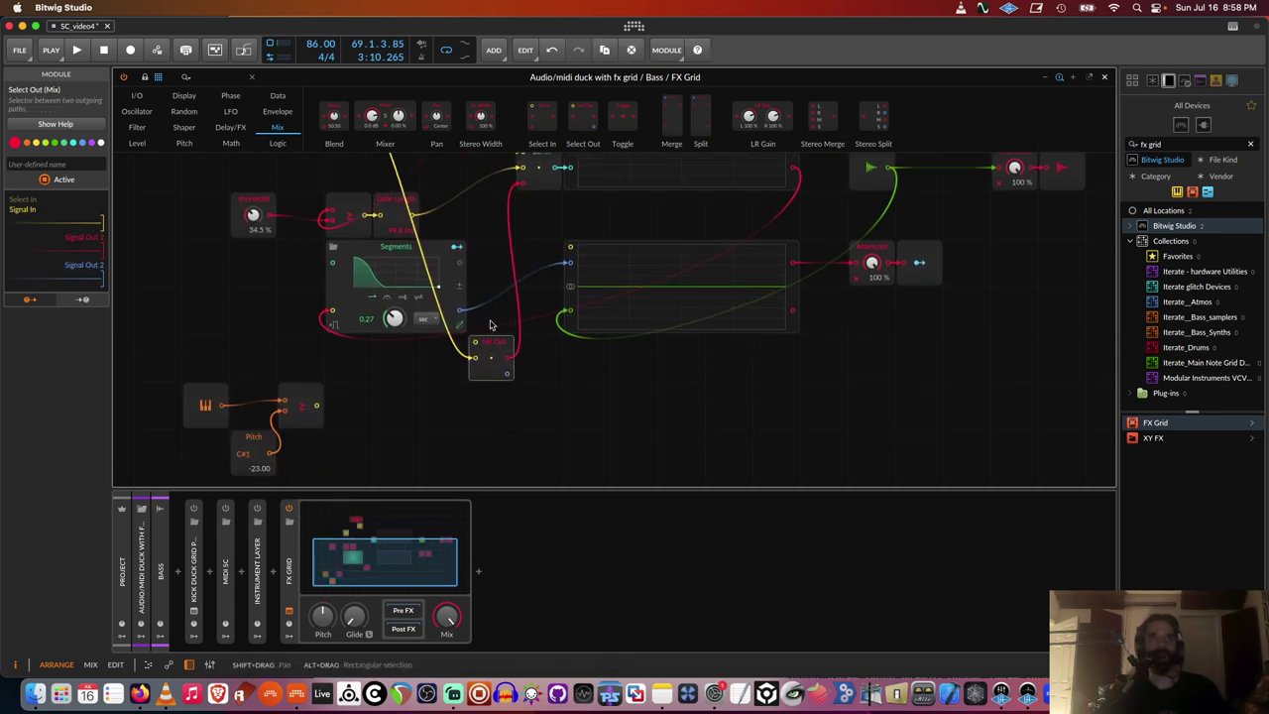
{"action": "left_click_drag", "start_coordinate": [489, 348], "coordinate": [486, 396]}
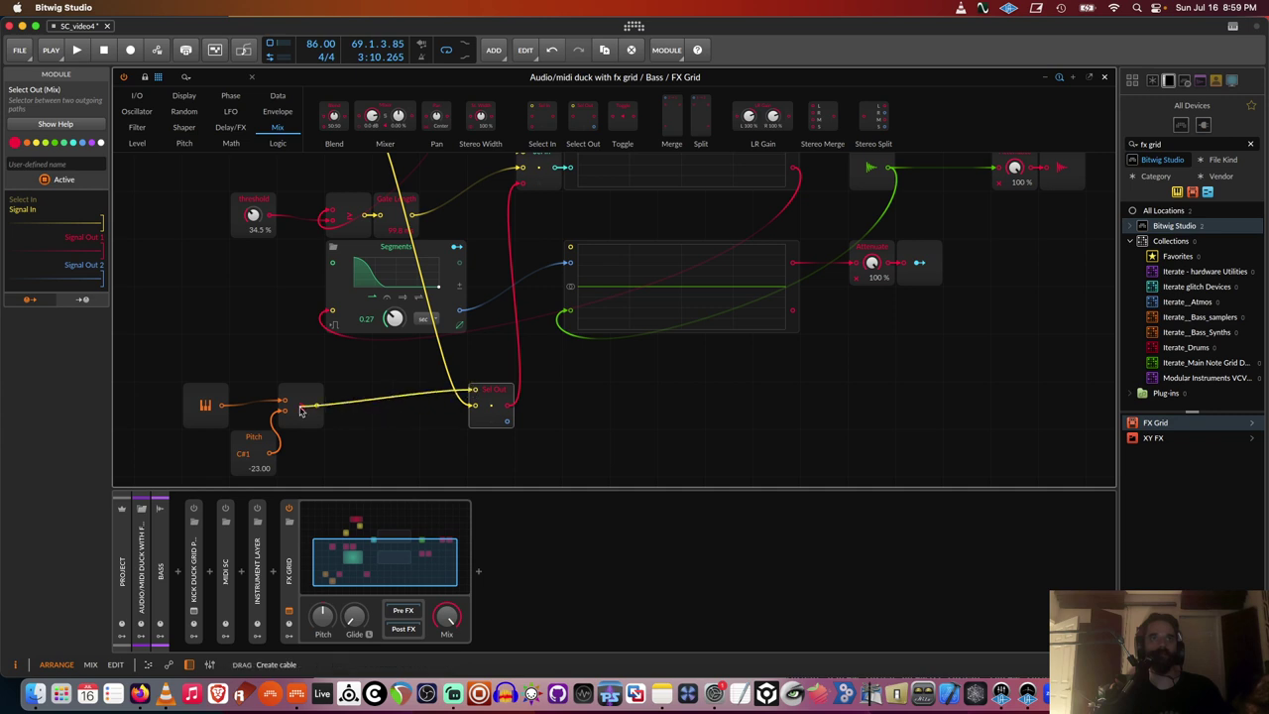
Connect the pitch comparator's output to Select Out's select input, test it with playback, and move Select Out nearer the comparator
{"action": "left_click_drag", "start_coordinate": [300, 410], "coordinate": [316, 406]}
{"action": "key", "text": "space"}
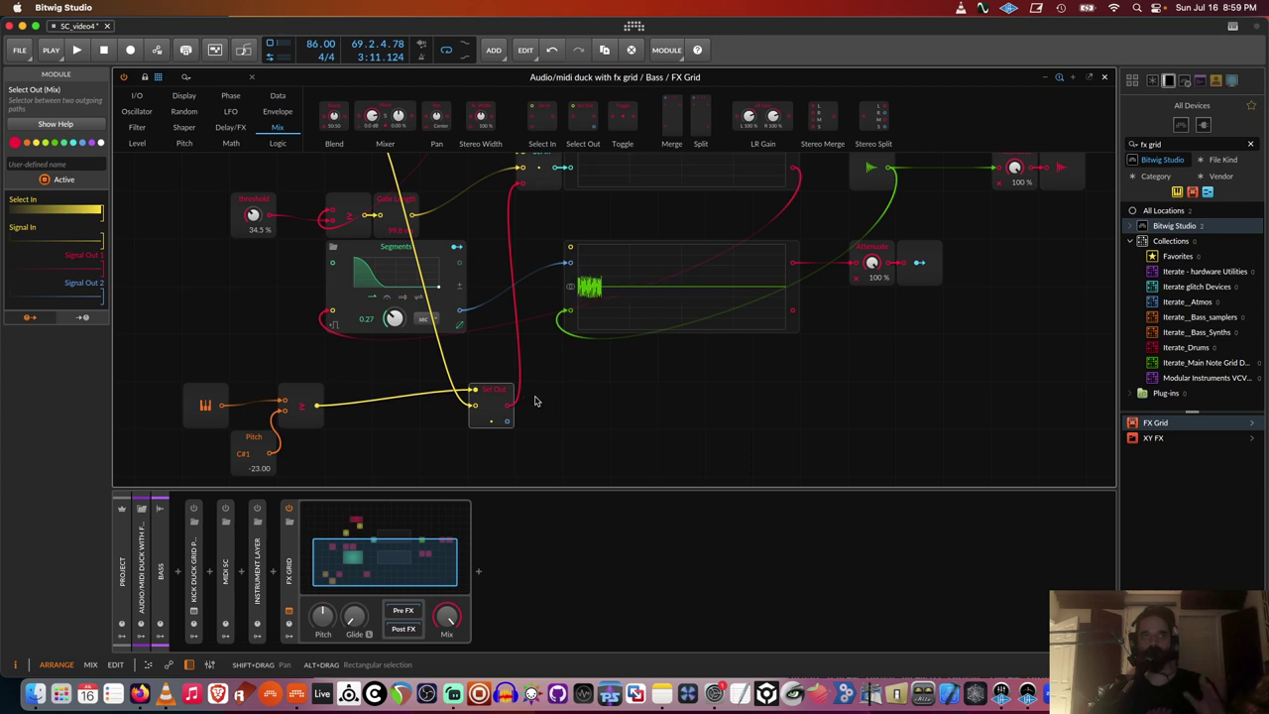
{"action": "scroll", "coordinate": [537, 401], "scroll_direction": "up", "scroll_amount": 3}
{"action": "scroll", "coordinate": [536, 400], "scroll_direction": "down", "scroll_amount": 3}
{"action": "left_click_drag", "start_coordinate": [492, 396], "coordinate": [460, 401]}
{"action": "scroll", "coordinate": [514, 406], "scroll_direction": "down", "scroll_amount": 2}
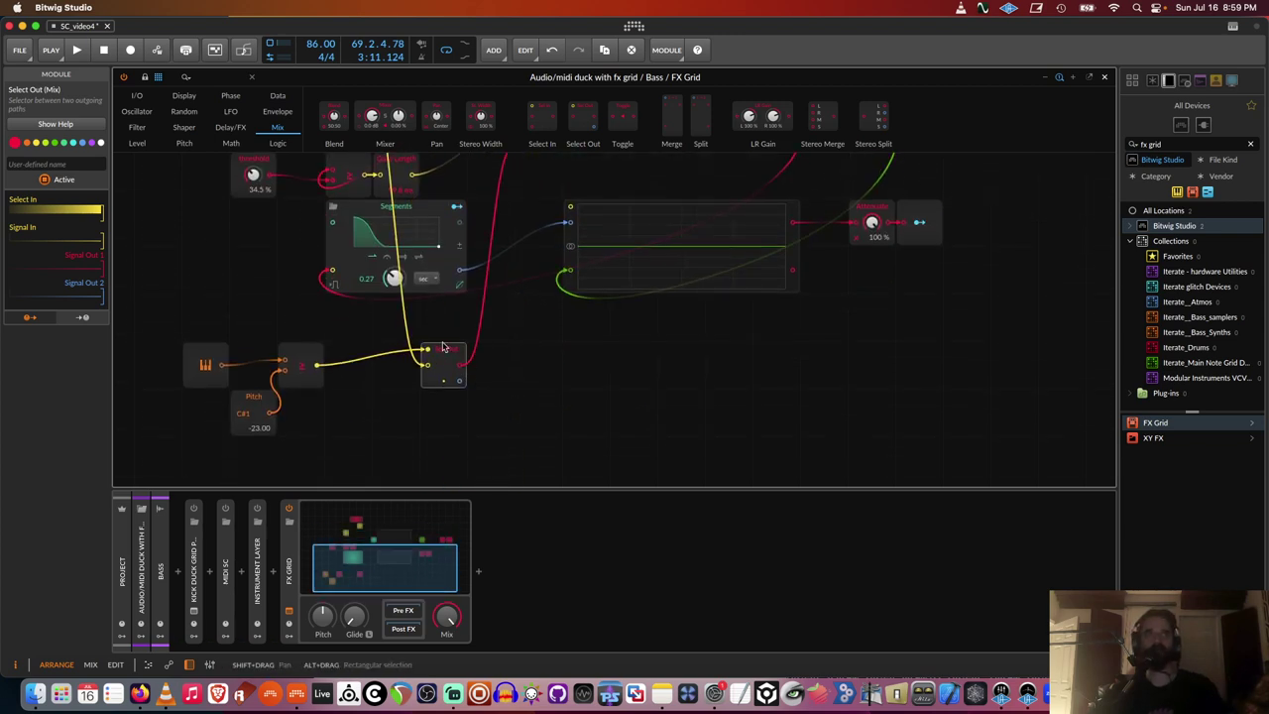
Add an Audio Sidechain module below the pitch comparator and set its source to snare (PRE)
{"action": "left_click", "coordinate": [154, 95]}
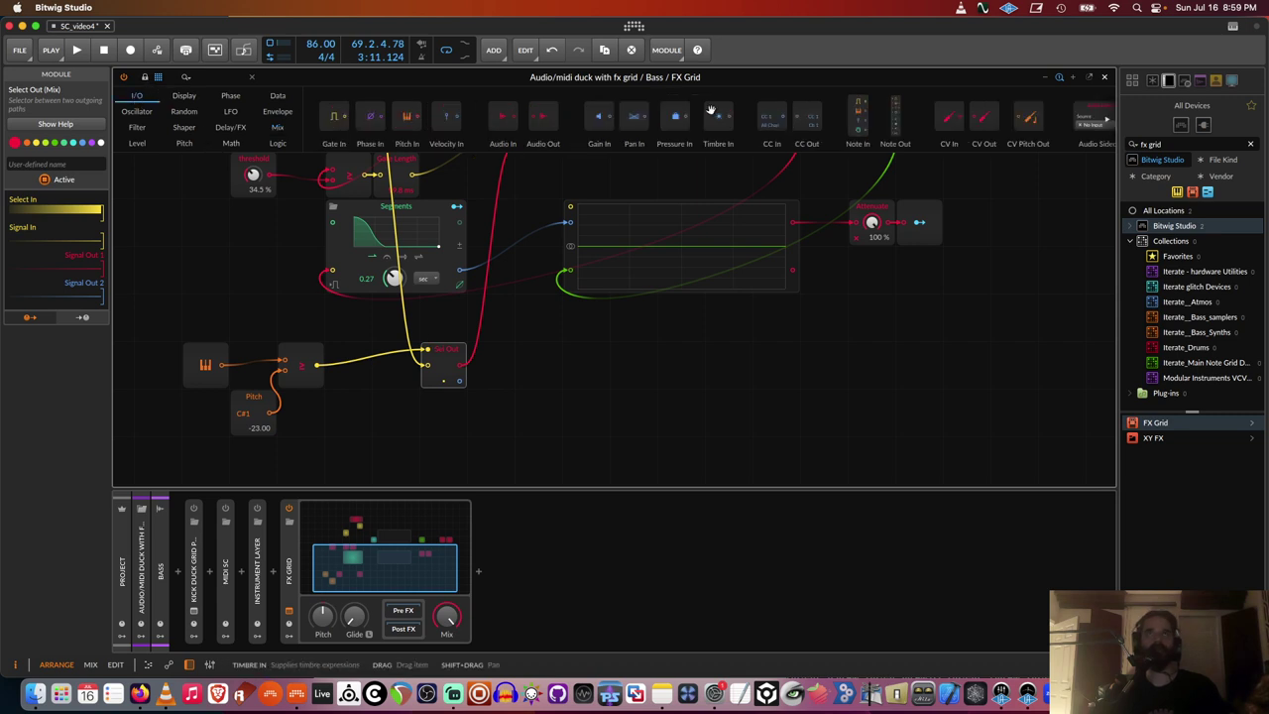
{"action": "scroll", "coordinate": [650, 114], "scroll_direction": "right", "scroll_amount": 5}
{"action": "left_click_drag", "start_coordinate": [747, 119], "coordinate": [330, 473]}
{"action": "scroll", "coordinate": [429, 416], "scroll_direction": "down", "scroll_amount": 5}
{"action": "left_click", "coordinate": [365, 424]}
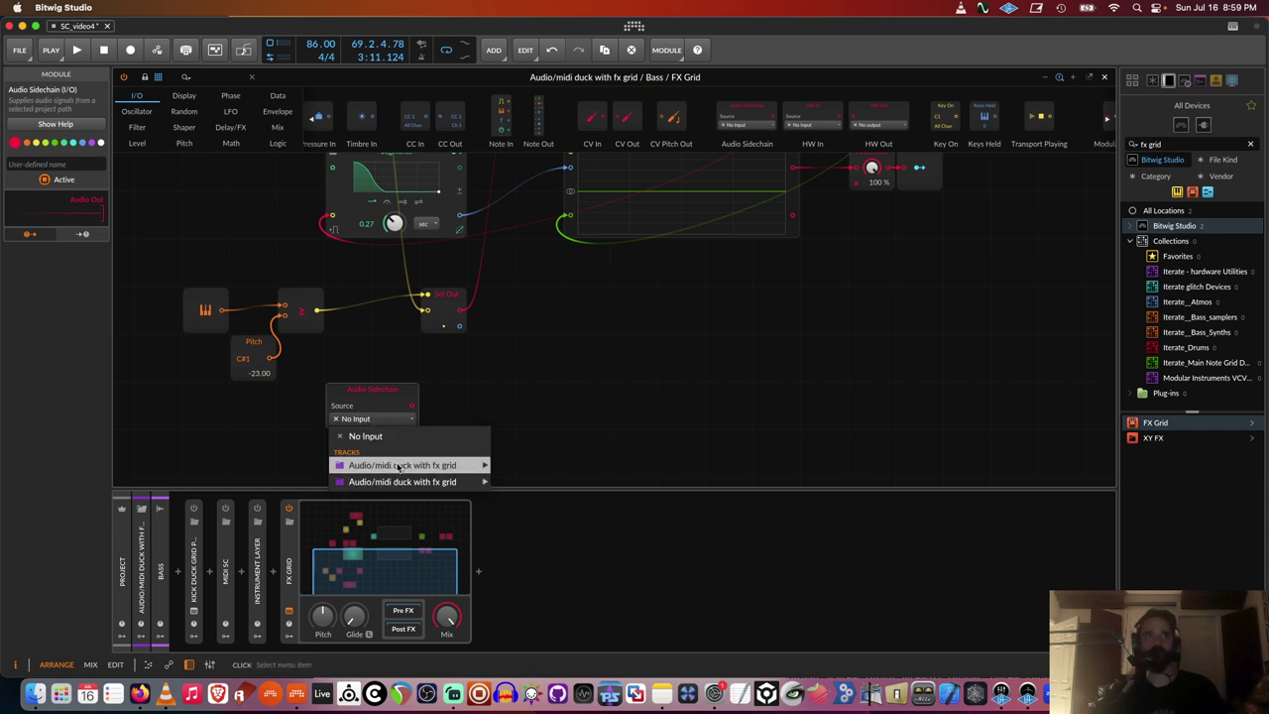
{"action": "mouse_move", "coordinate": [451, 466]}
{"action": "mouse_move", "coordinate": [533, 472]}
{"action": "mouse_move", "coordinate": [640, 482]}
{"action": "left_click", "coordinate": [752, 484]}
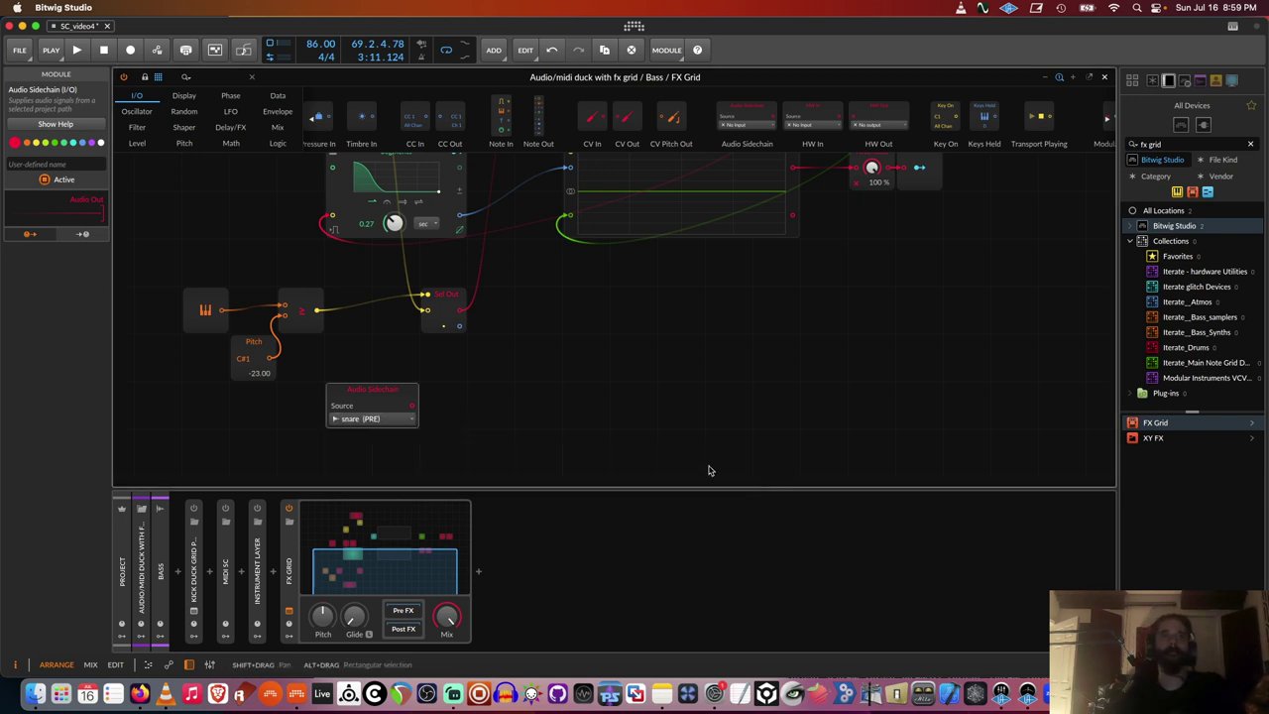
Add an Oscilloscope fed by the snare Audio Sidechain, colour the sidechain module green, and shift the oscilloscope slightly upward
{"action": "left_click", "coordinate": [183, 100]}
{"action": "left_click_drag", "start_coordinate": [587, 117], "coordinate": [852, 418]}
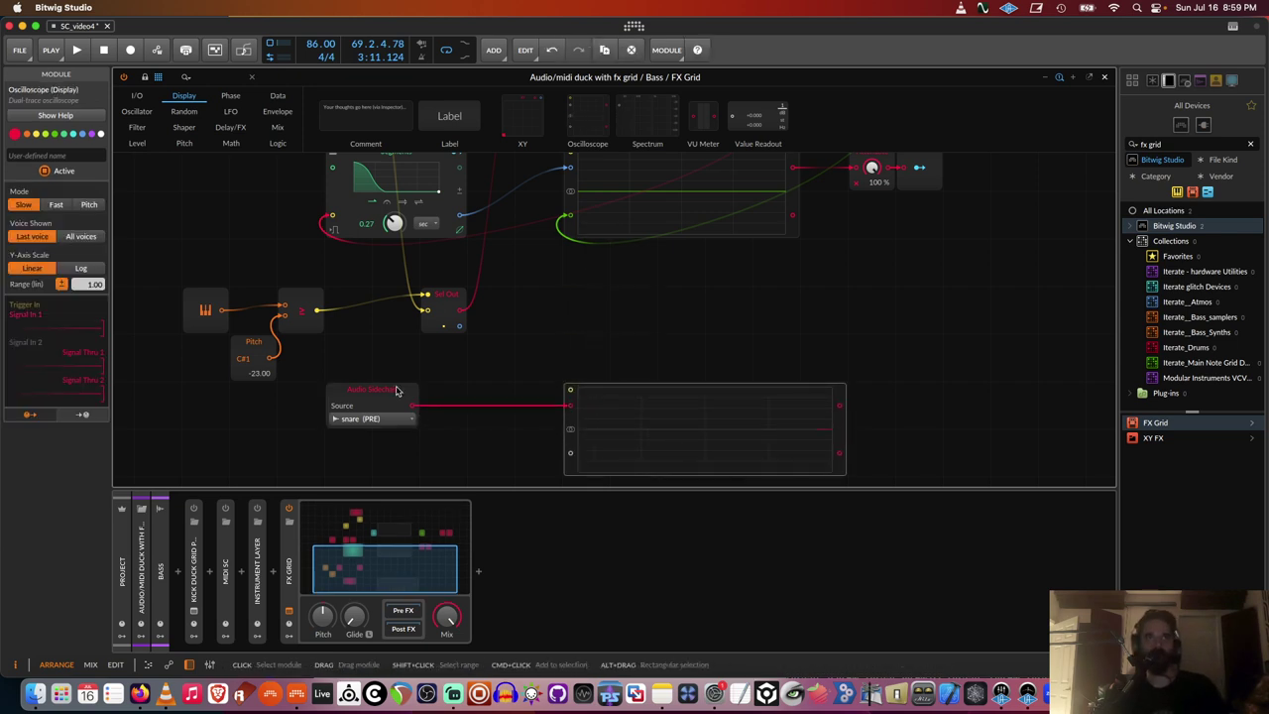
{"action": "left_click", "coordinate": [395, 393]}
{"action": "left_click", "coordinate": [63, 144]}
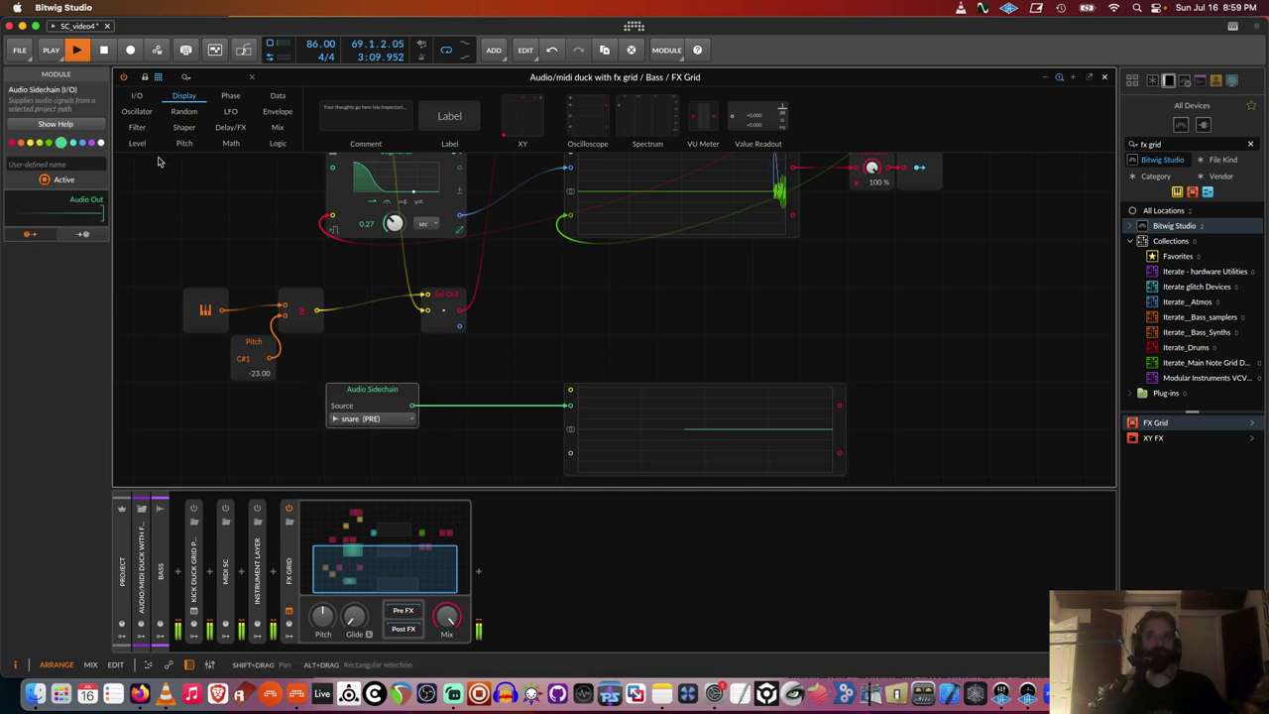
{"action": "left_click", "coordinate": [562, 416]}
{"action": "left_click_drag", "start_coordinate": [562, 416], "coordinate": [570, 382]}
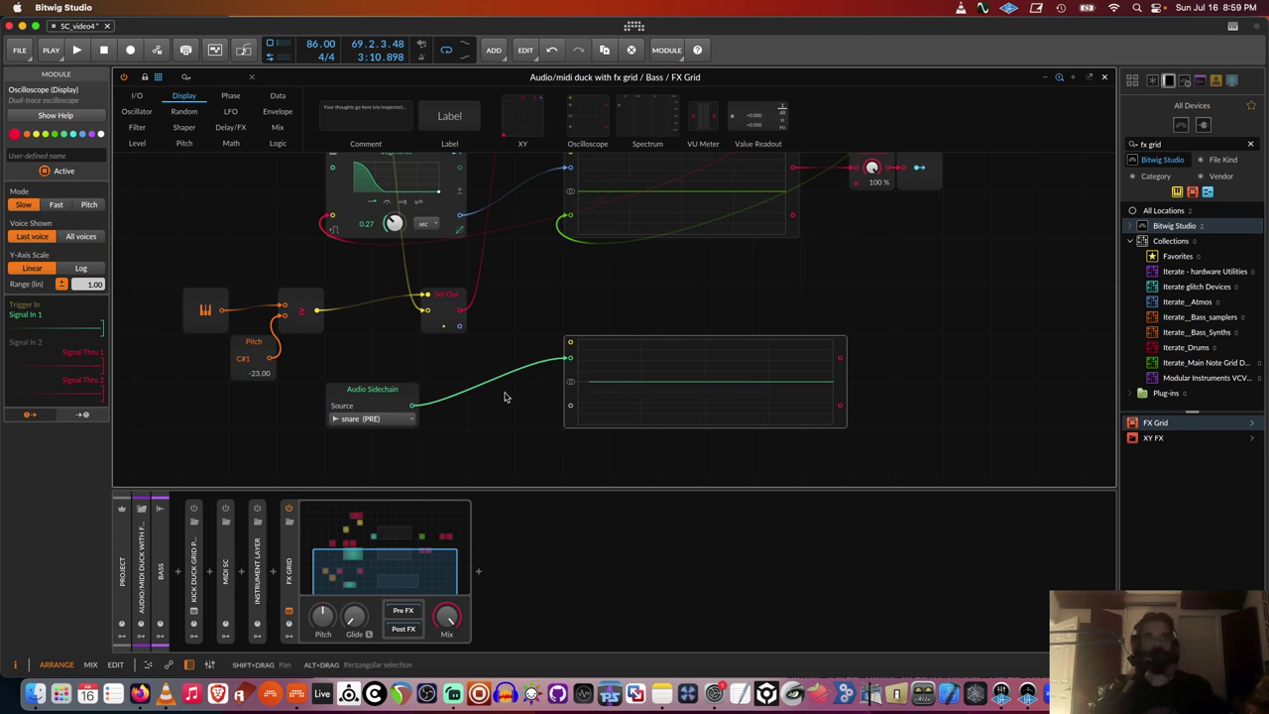
Duplicate the Threshold, ≥ and Gate Length modules below the snare Audio Sidechain and connect the sidechain output to the copied comparator
{"action": "scroll", "coordinate": [500, 391], "scroll_direction": "up", "scroll_amount": 5}
{"action": "left_click_drag", "start_coordinate": [501, 387], "coordinate": [523, 361]}
{"action": "left_click_drag", "start_coordinate": [480, 286], "coordinate": [210, 258]}
{"action": "left_click_drag", "start_coordinate": [197, 249], "coordinate": [402, 365]}
{"action": "left_click", "coordinate": [456, 298]}
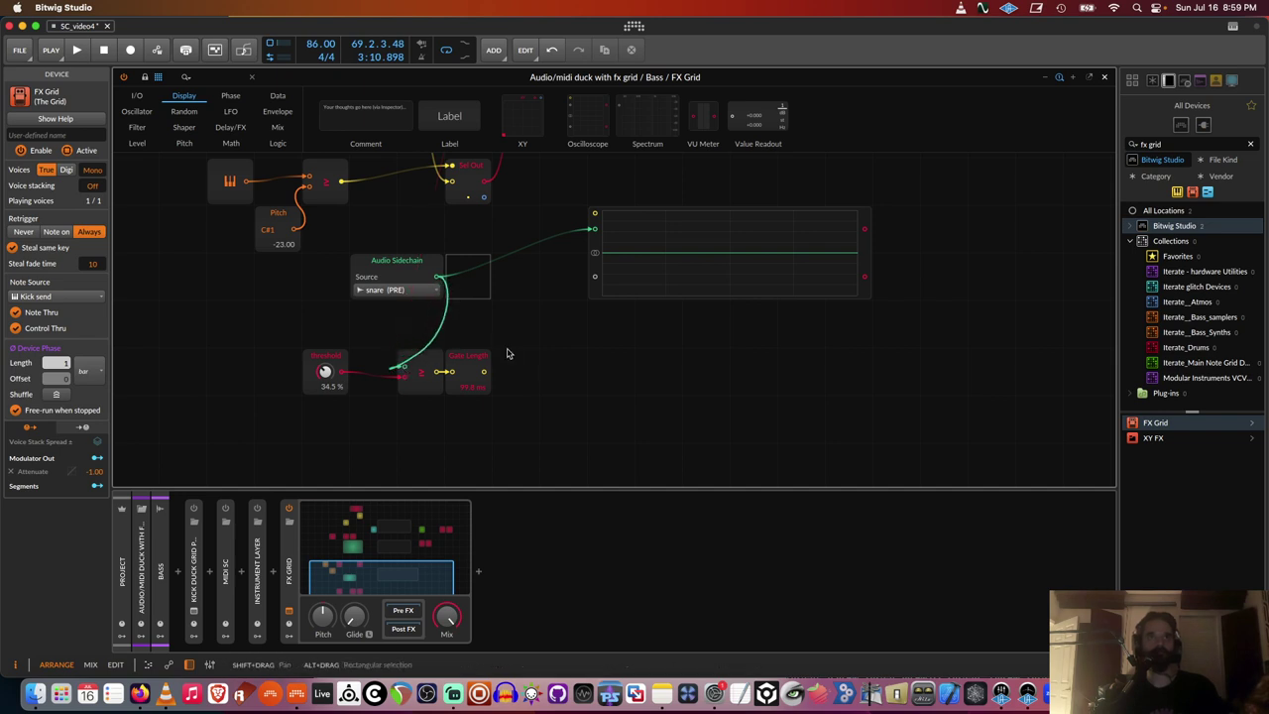
Move Select Out beside the snare Audio Sidechain and add a Select In module feeding the snare oscilloscope's second input
{"action": "scroll", "coordinate": [496, 347], "scroll_direction": "up", "scroll_amount": 2}
{"action": "left_click_drag", "start_coordinate": [470, 220], "coordinate": [488, 319]}
{"action": "left_click", "coordinate": [473, 396]}
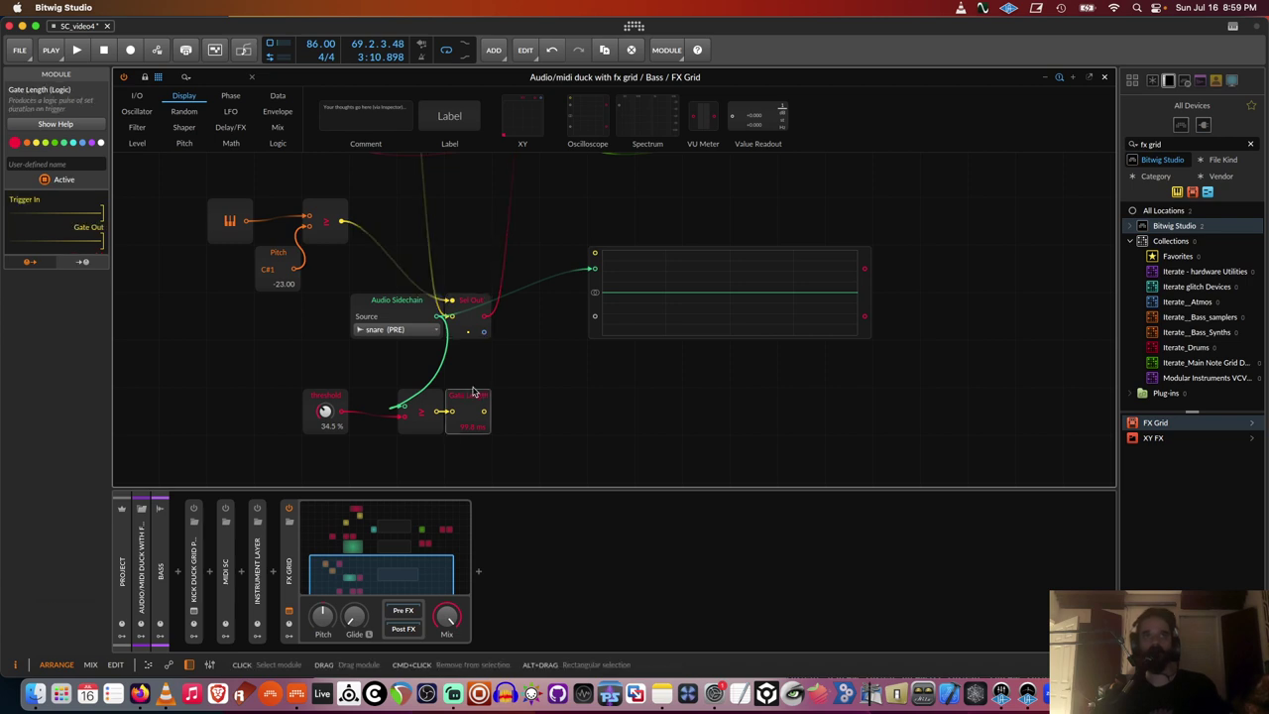
{"action": "left_click", "coordinate": [278, 128]}
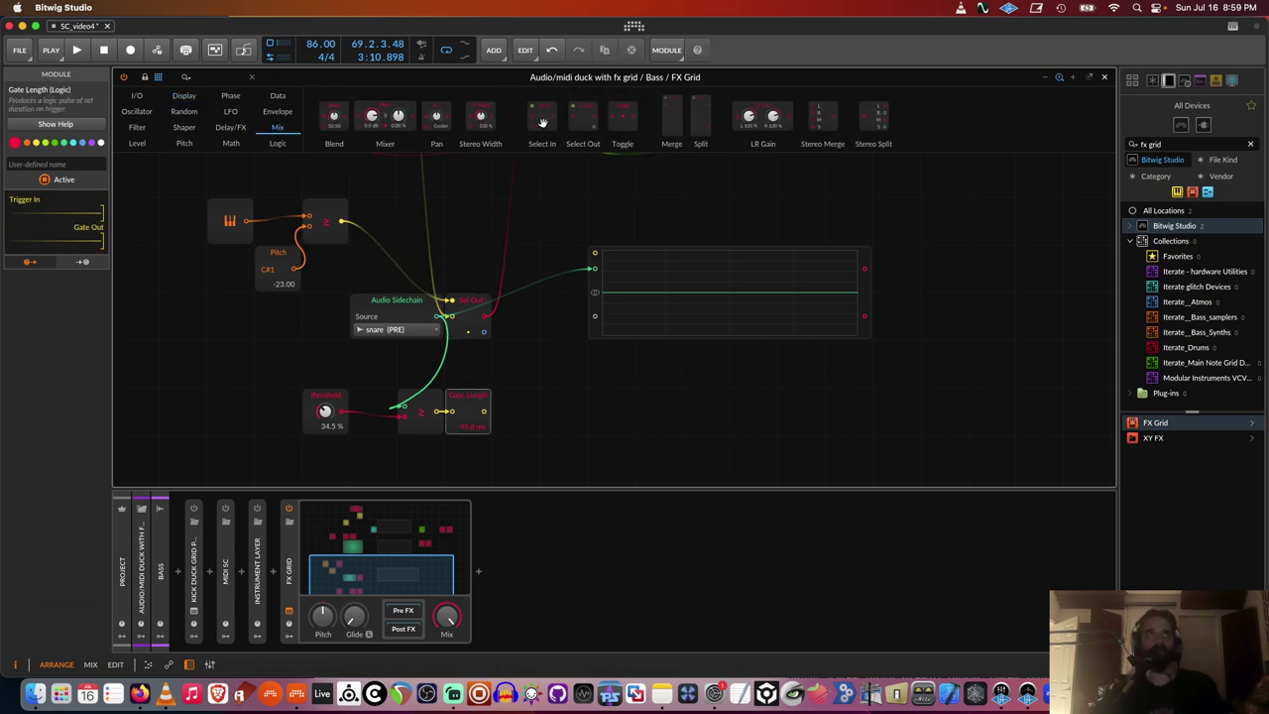
{"action": "left_click_drag", "start_coordinate": [542, 122], "coordinate": [557, 307]}
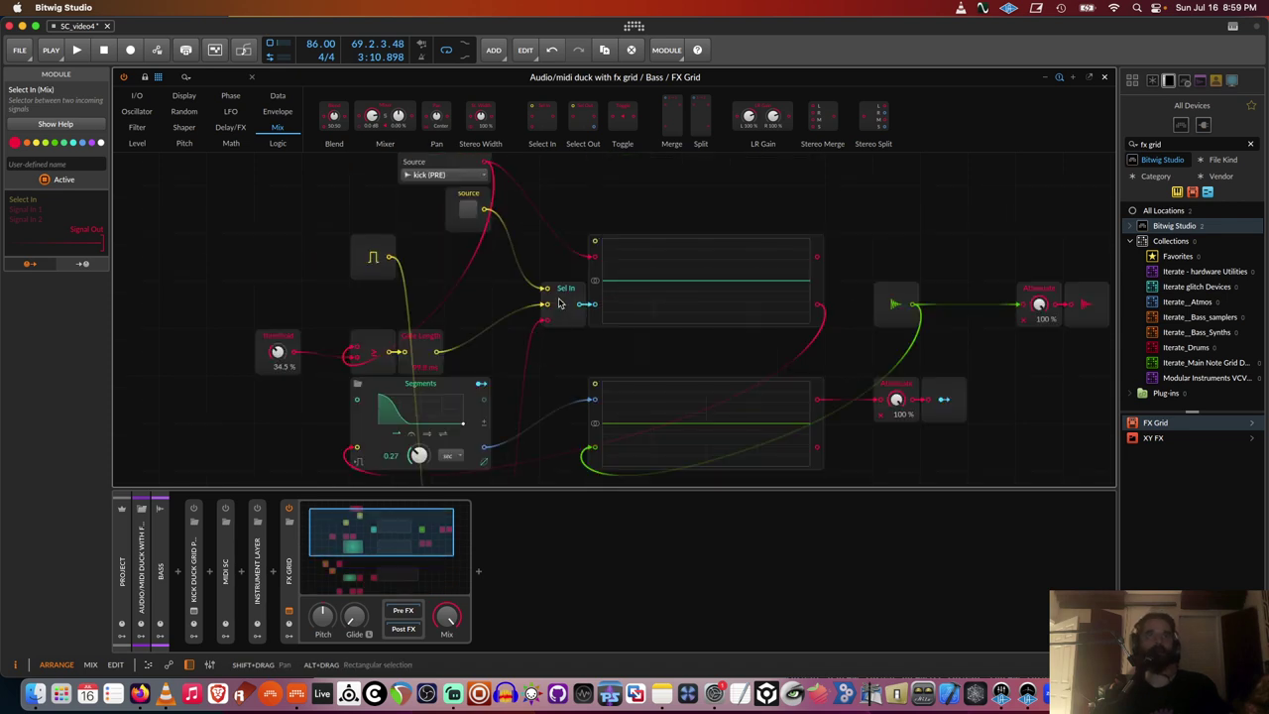
Connect the copied Gate Length and Select Out's second output to the new Select In's first and second signal inputs
{"action": "scroll", "coordinate": [501, 292], "scroll_direction": "up", "scroll_amount": 3}
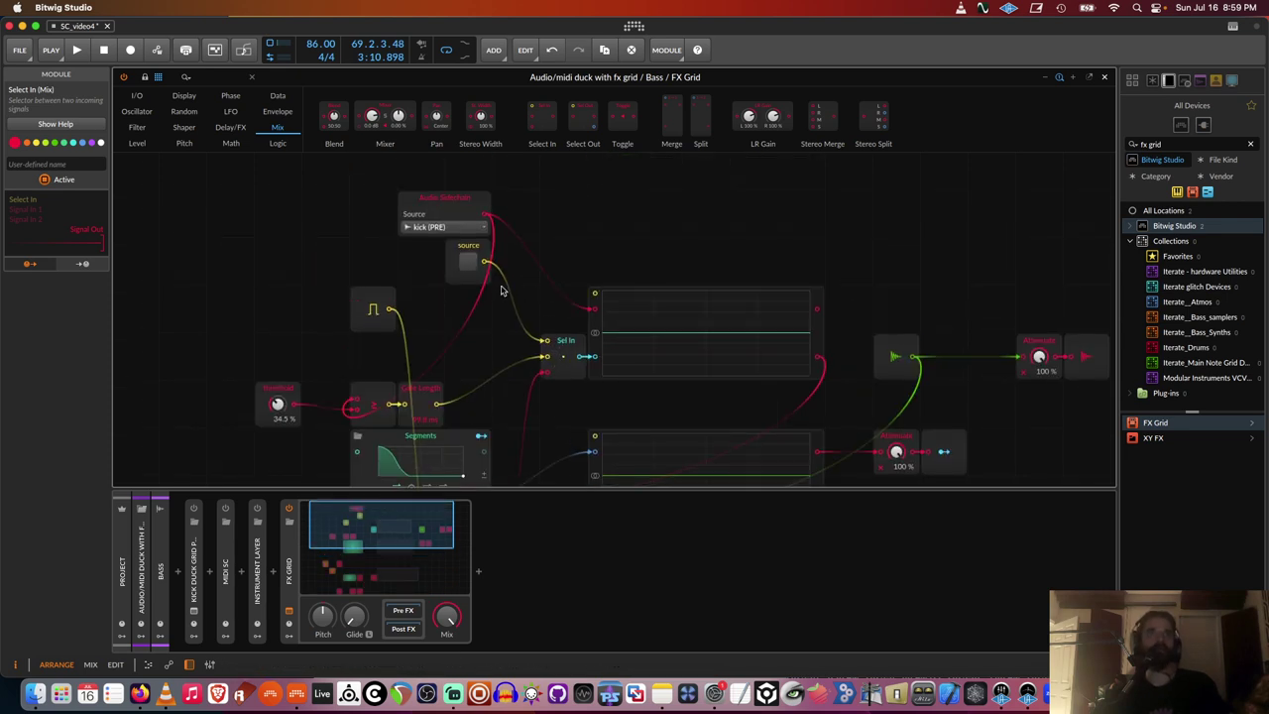
{"action": "scroll", "coordinate": [575, 357], "scroll_direction": "down", "scroll_amount": 10}
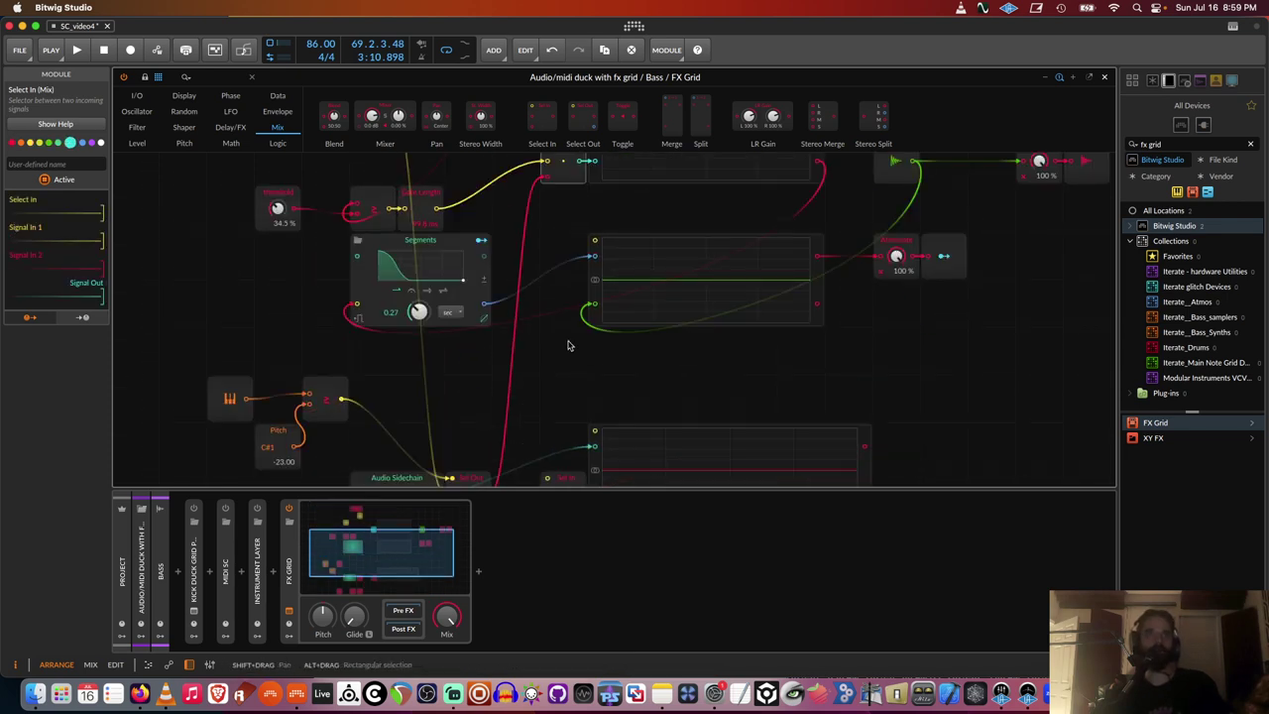
{"action": "scroll", "coordinate": [566, 347], "scroll_direction": "down", "scroll_amount": 2}
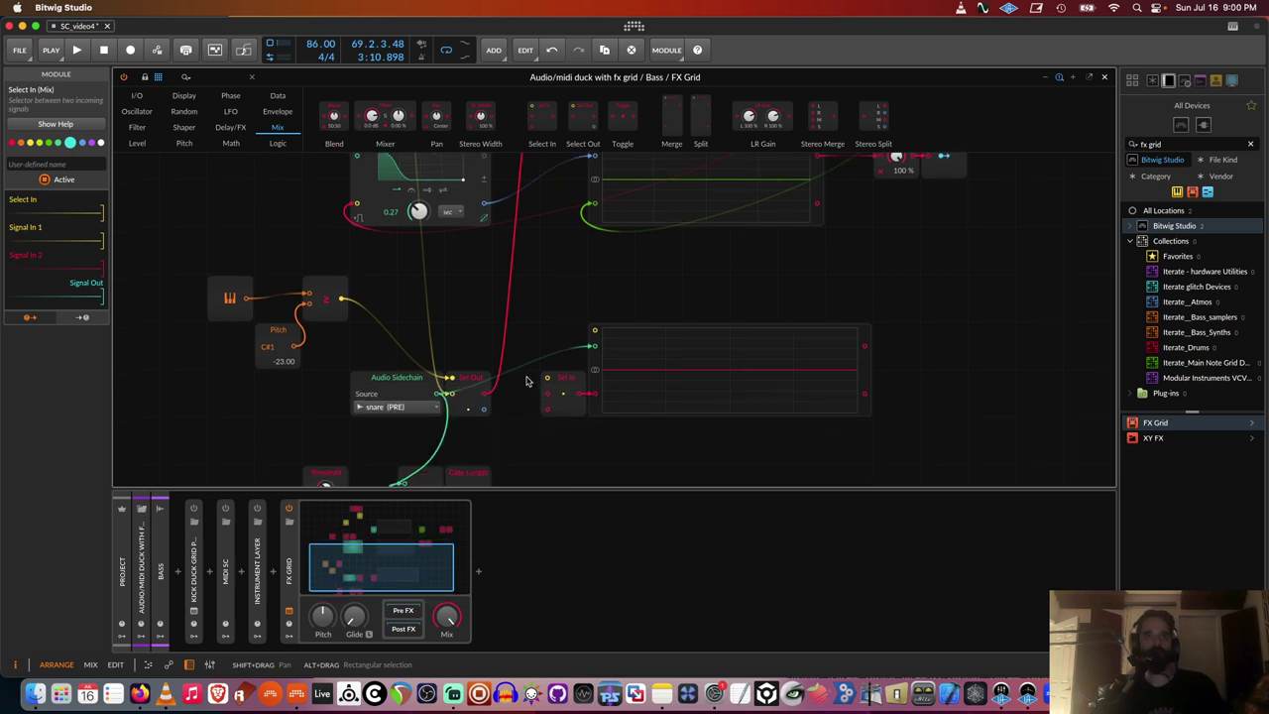
{"action": "scroll", "coordinate": [526, 380], "scroll_direction": "down", "scroll_amount": 3}
{"action": "left_click_drag", "start_coordinate": [485, 352], "coordinate": [547, 340]}
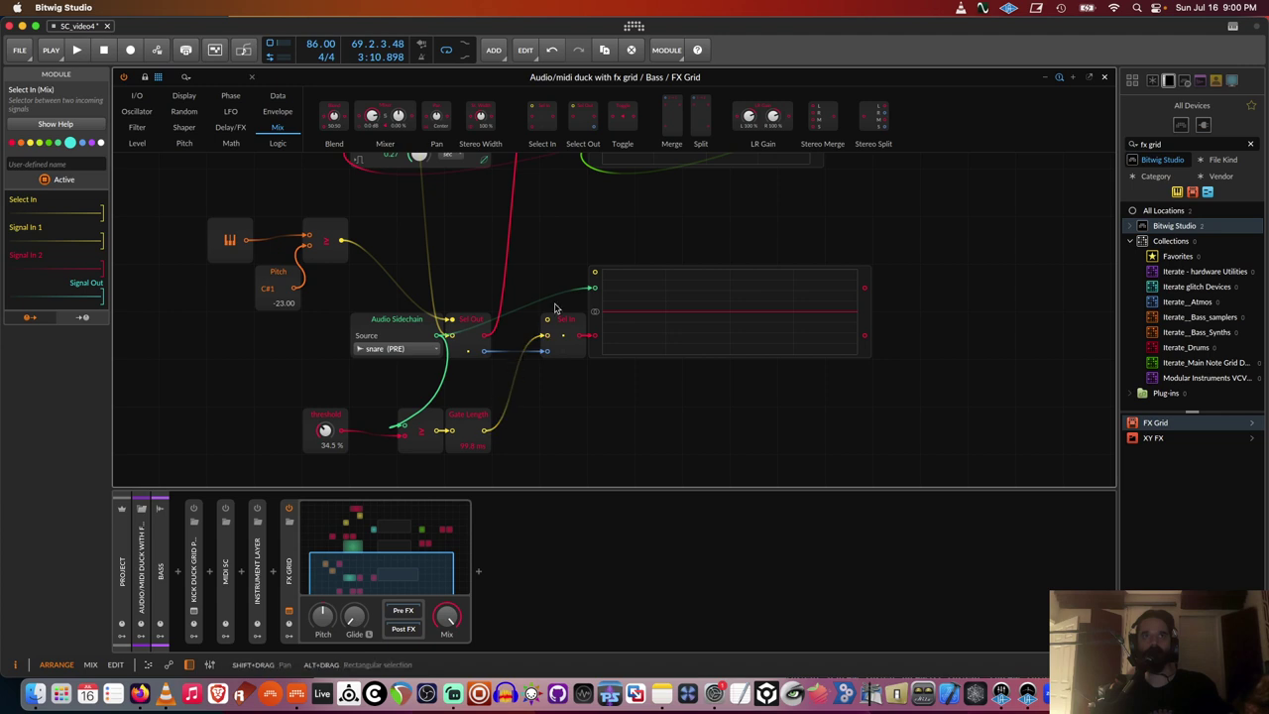
Connect the source Button to the snare Select In's select input and move the button beside the Segments module
{"action": "scroll", "coordinate": [516, 238], "scroll_direction": "up", "scroll_amount": 5}
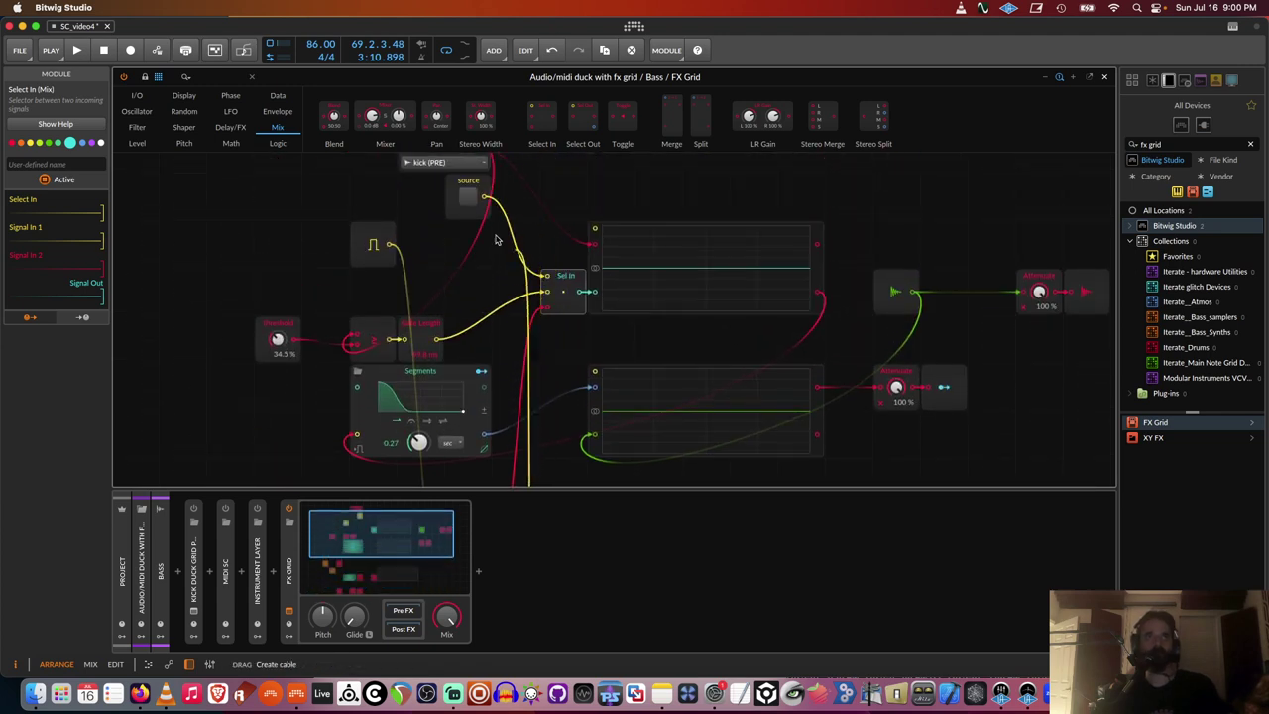
{"action": "left_click_drag", "start_coordinate": [483, 205], "coordinate": [293, 443]}
{"action": "scroll", "coordinate": [298, 436], "scroll_direction": "down", "scroll_amount": 5}
Stack the three oscilloscopes closely above one another and play the project to compare the kick, bass and snare signals
{"action": "key", "text": "space"}
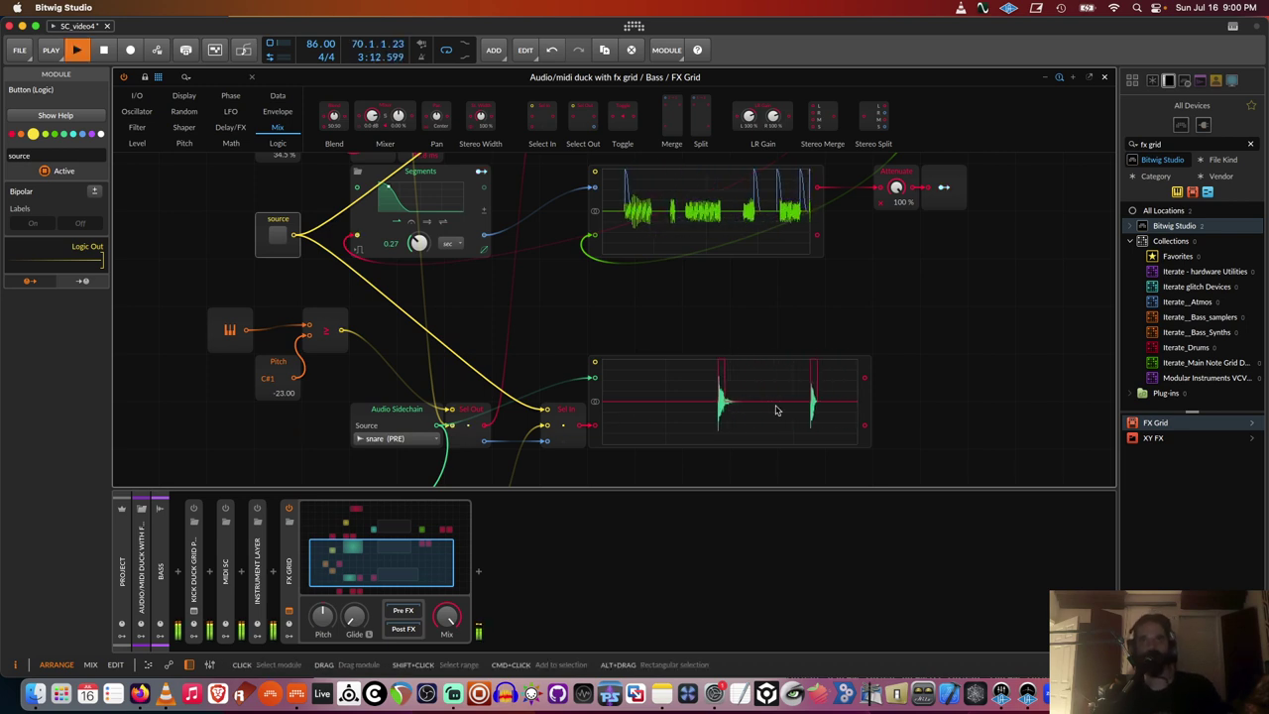
{"action": "scroll", "coordinate": [680, 218], "scroll_direction": "up", "scroll_amount": 3}
{"action": "scroll", "coordinate": [684, 258], "scroll_direction": "down", "scroll_amount": 3}
{"action": "left_click", "coordinate": [654, 289]}
{"action": "scroll", "coordinate": [654, 286], "scroll_direction": "up", "scroll_amount": 3}
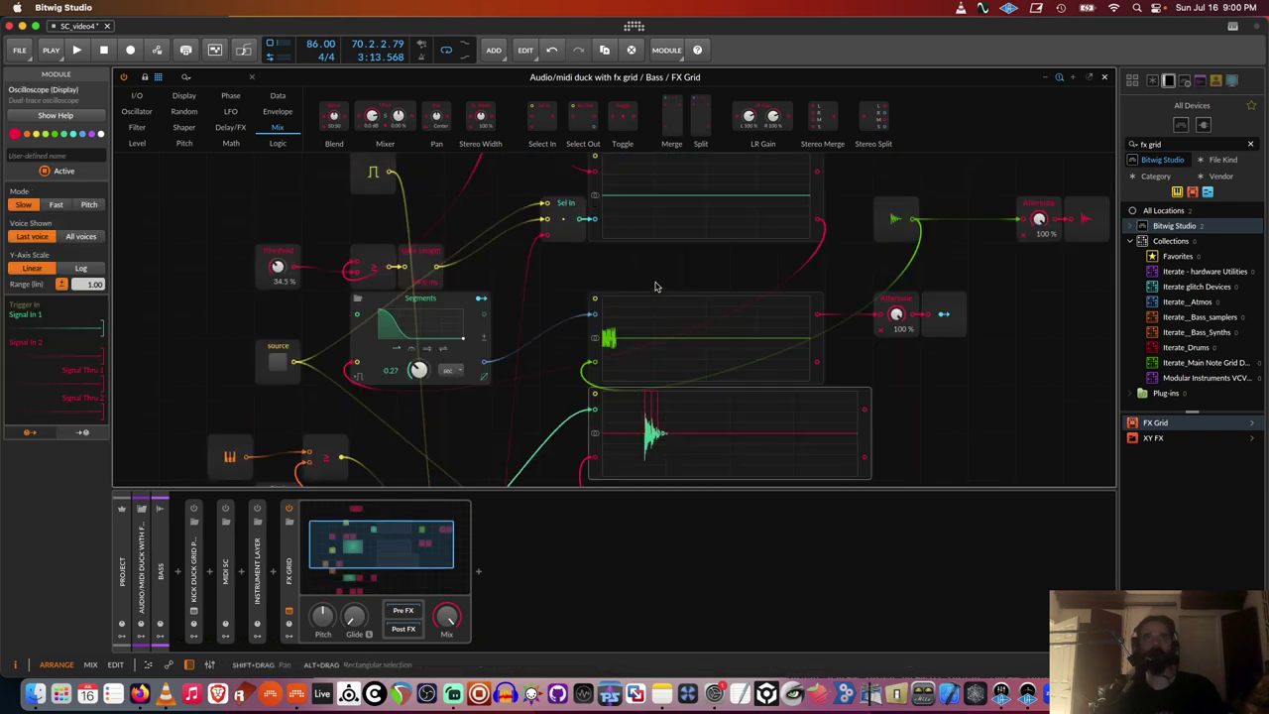
{"action": "left_click_drag", "start_coordinate": [655, 302], "coordinate": [658, 275]}
{"action": "left_click_drag", "start_coordinate": [642, 401], "coordinate": [655, 363]}
{"action": "key", "text": "space"}
{"action": "scroll", "coordinate": [654, 363], "scroll_direction": "down", "scroll_amount": 1}
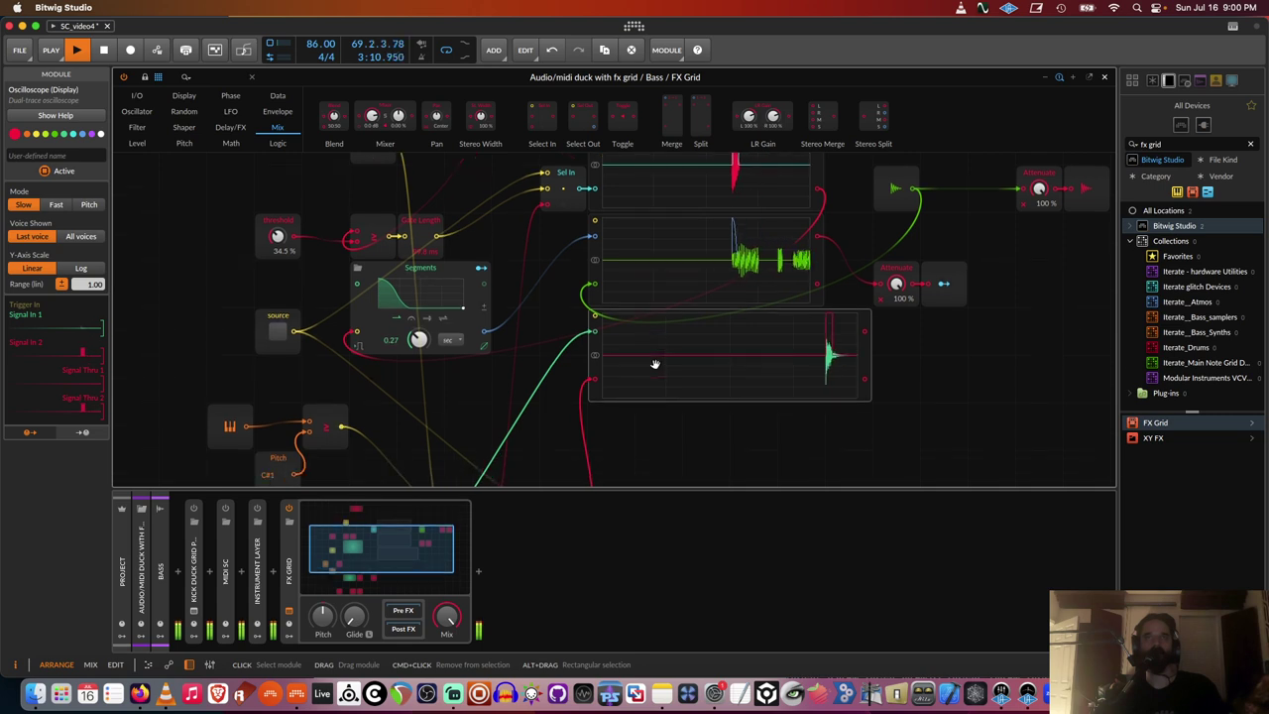
{"action": "scroll", "coordinate": [655, 364], "scroll_direction": "up", "scroll_amount": 1}
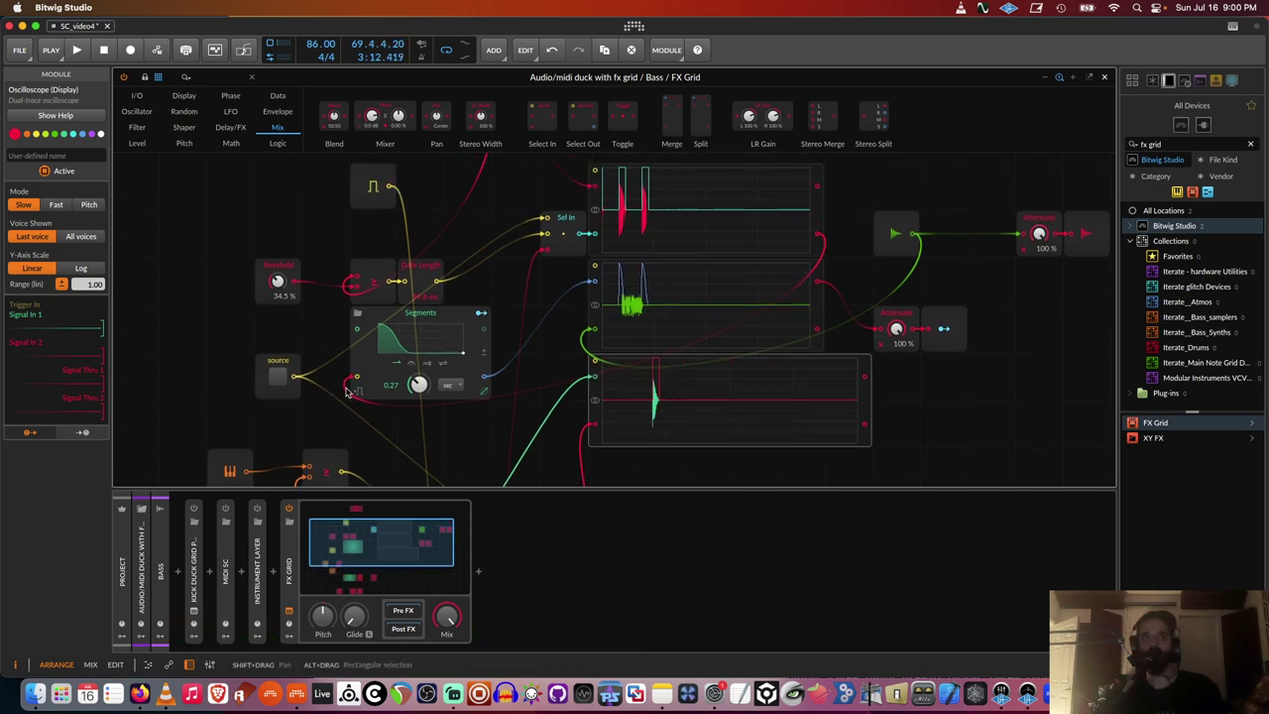
Toggle the source Button on and back off while checking the kick and snare triggers during playback
{"action": "left_click", "coordinate": [278, 377]}
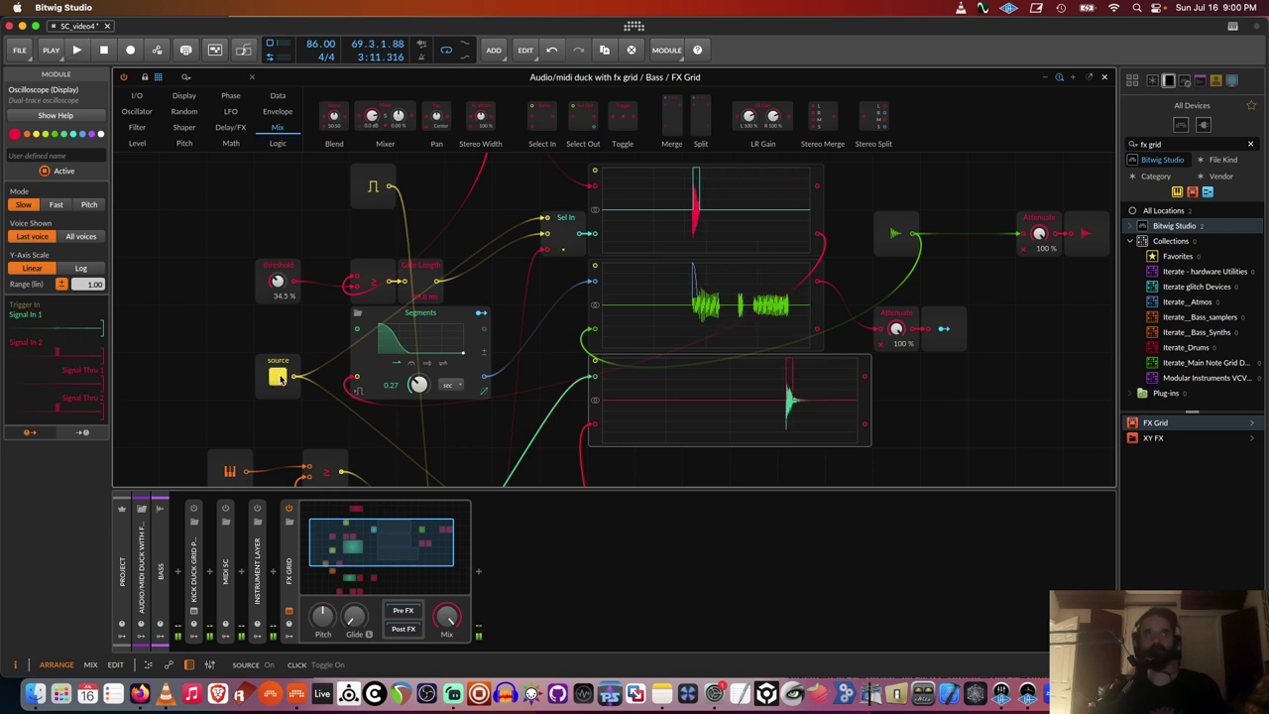
{"action": "left_click", "coordinate": [280, 378]}
{"action": "scroll", "coordinate": [504, 348], "scroll_direction": "down", "scroll_amount": 2}
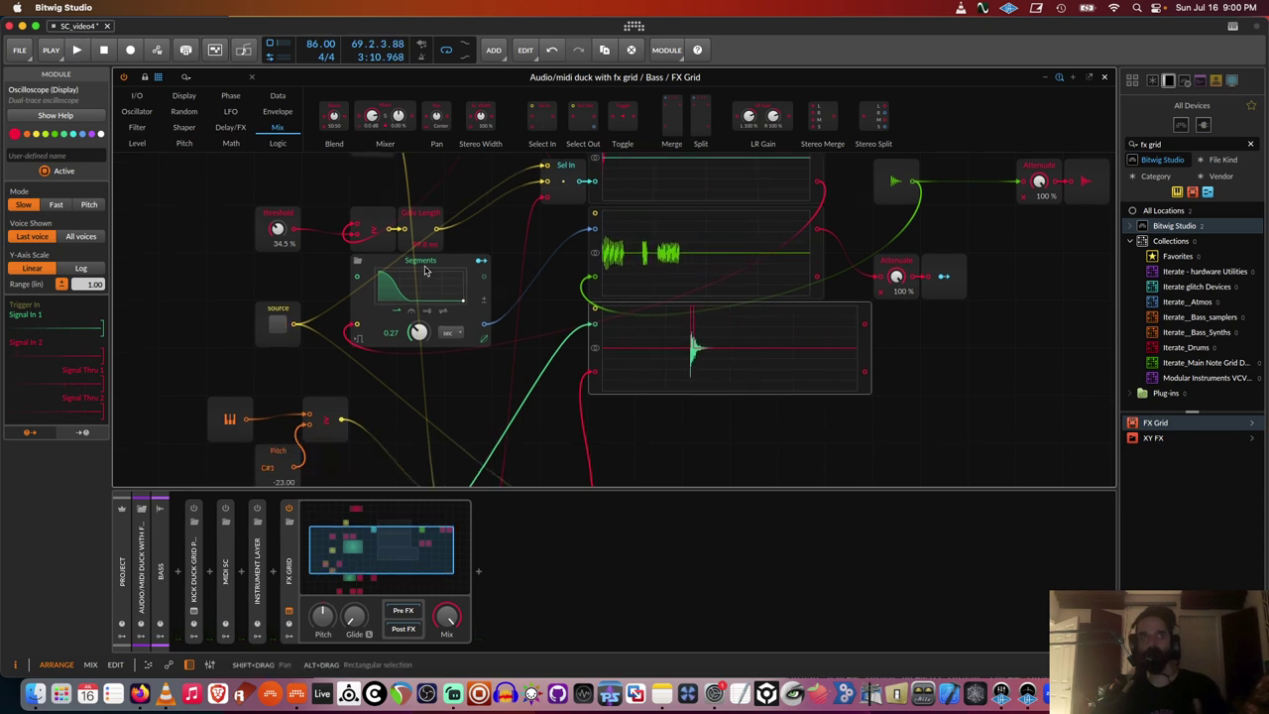
Duplicate the Segments envelope below the snare oscilloscope, with its gate input fed by the oscilloscope's second output
{"action": "left_click", "coordinate": [423, 268]}
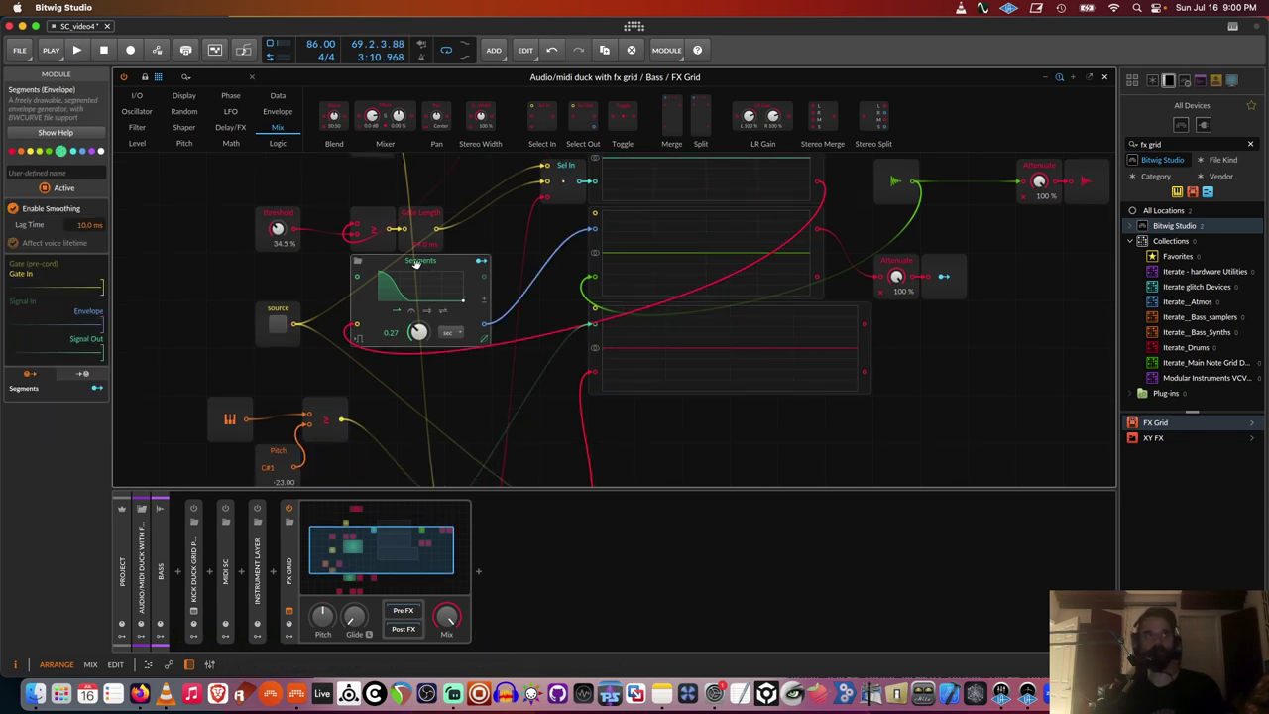
{"action": "left_click_drag", "start_coordinate": [417, 265], "coordinate": [891, 456], "text": "alt"}
{"action": "scroll", "coordinate": [891, 428], "scroll_direction": "down", "scroll_amount": 1}
{"action": "scroll", "coordinate": [833, 474], "scroll_direction": "down", "scroll_amount": 1}
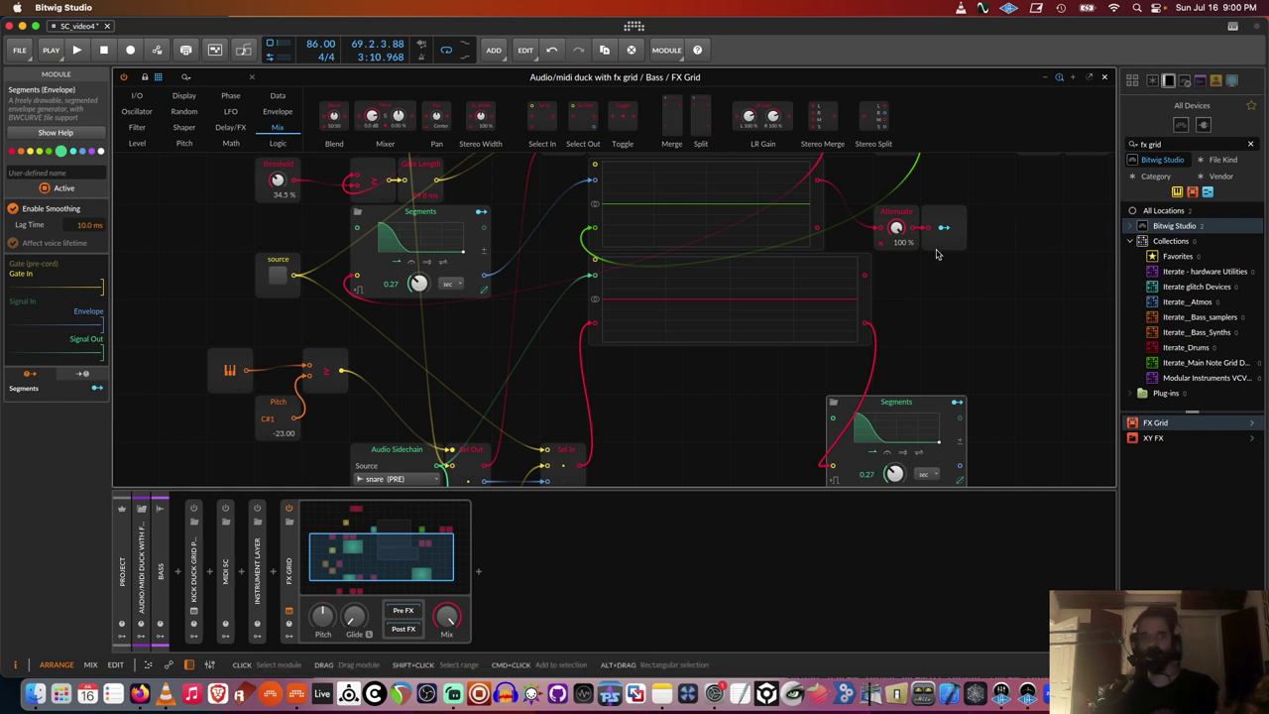
{"action": "scroll", "coordinate": [760, 420], "scroll_direction": "up", "scroll_amount": 2}
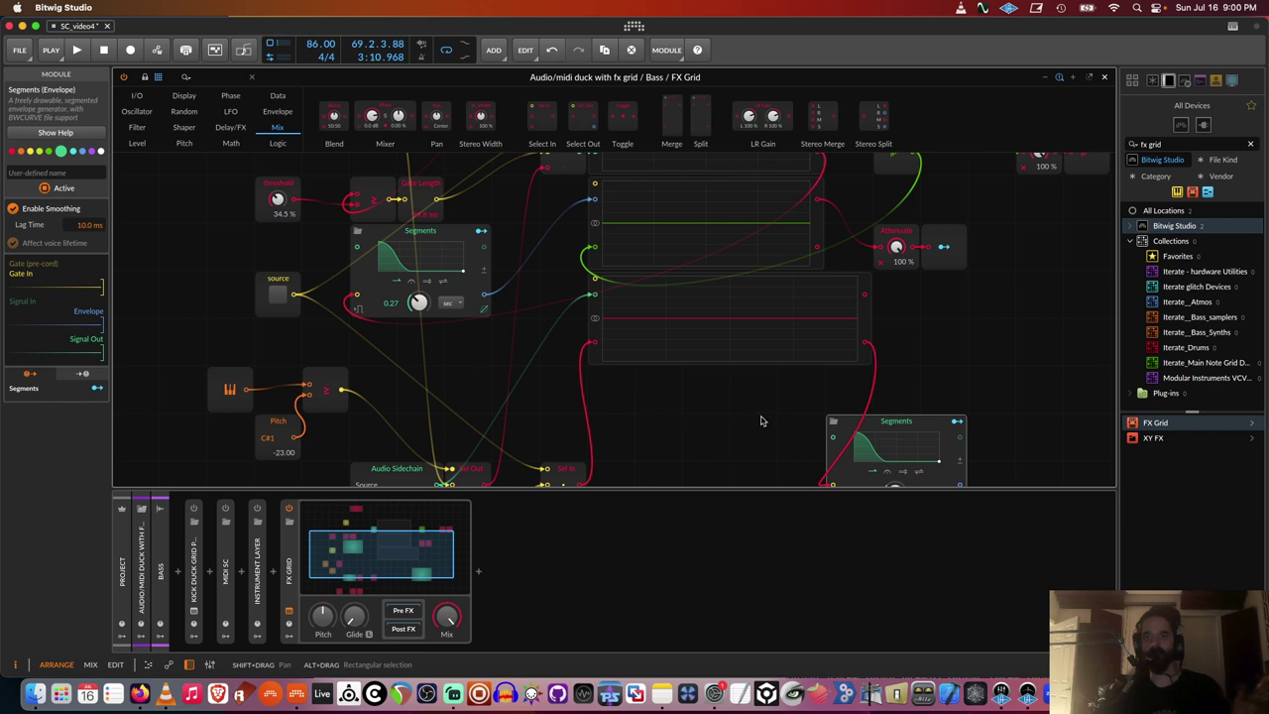
{"action": "scroll", "coordinate": [759, 419], "scroll_direction": "up", "scroll_amount": 4}
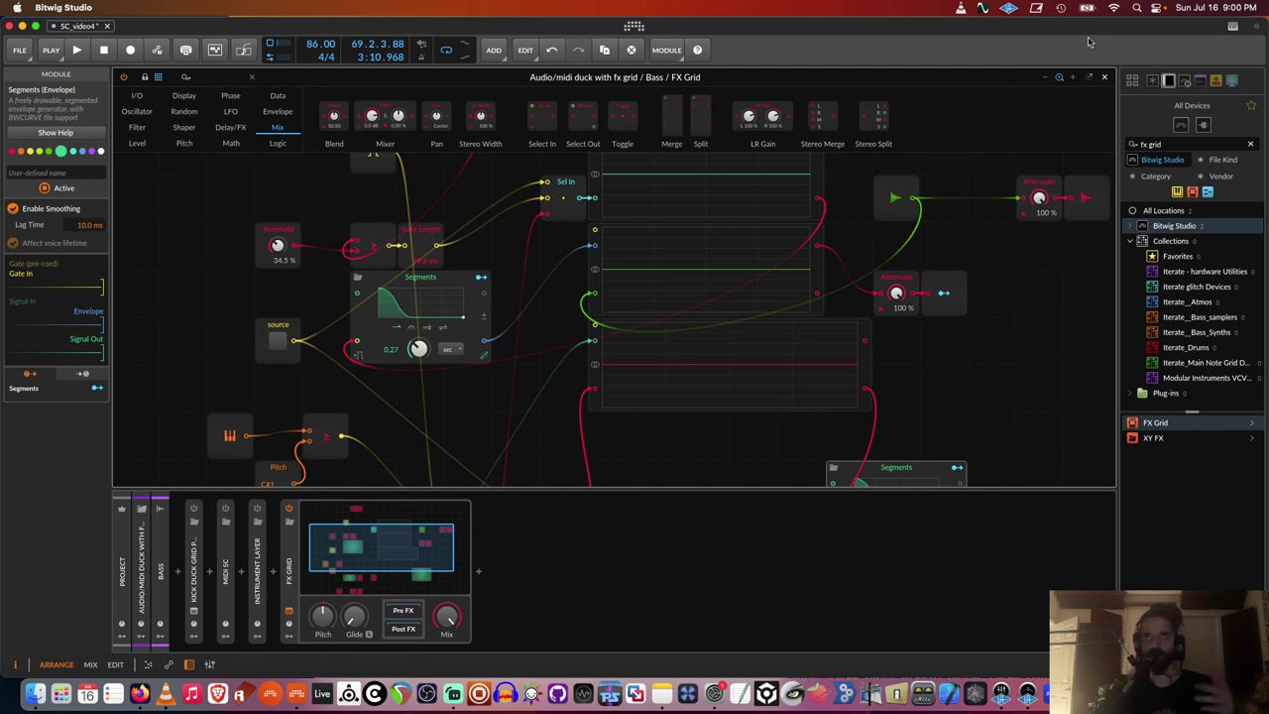
Close the FX Grid editor and review the kick track's device chain in the arrangement
{"action": "left_click", "coordinate": [1105, 78]}
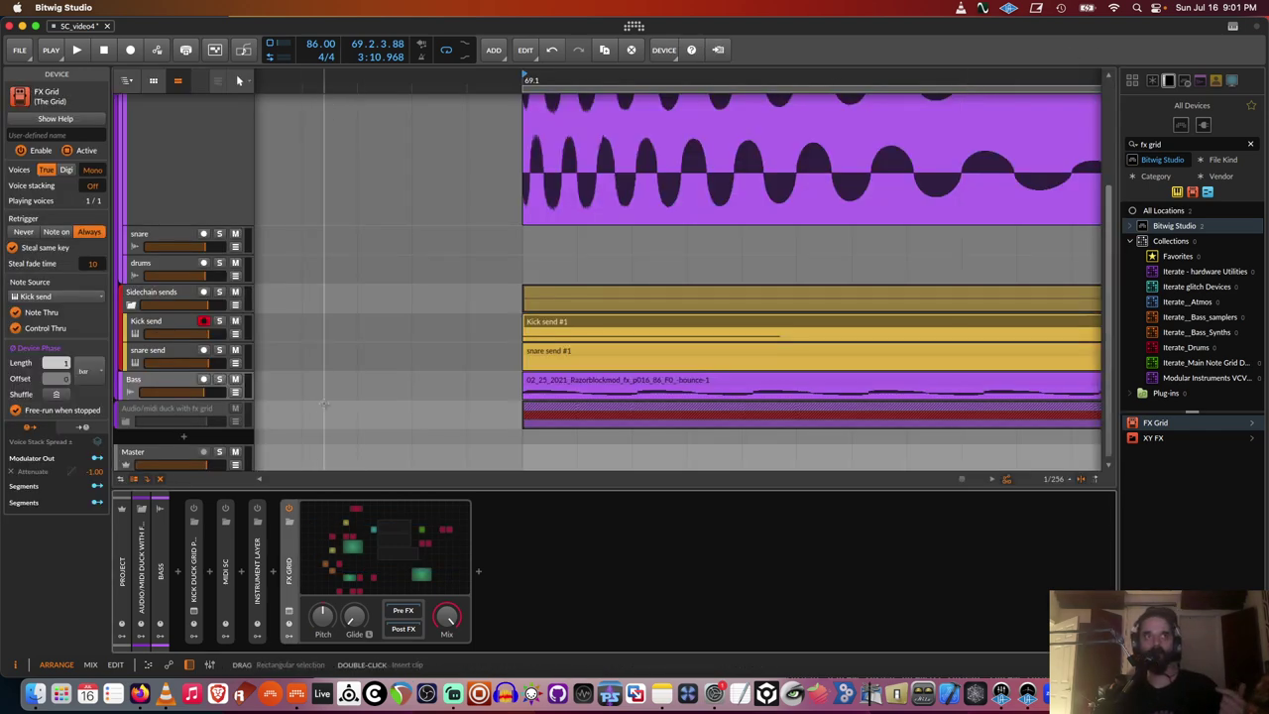
{"action": "scroll", "coordinate": [170, 310], "scroll_direction": "up", "scroll_amount": 3}
{"action": "left_click", "coordinate": [170, 309]}
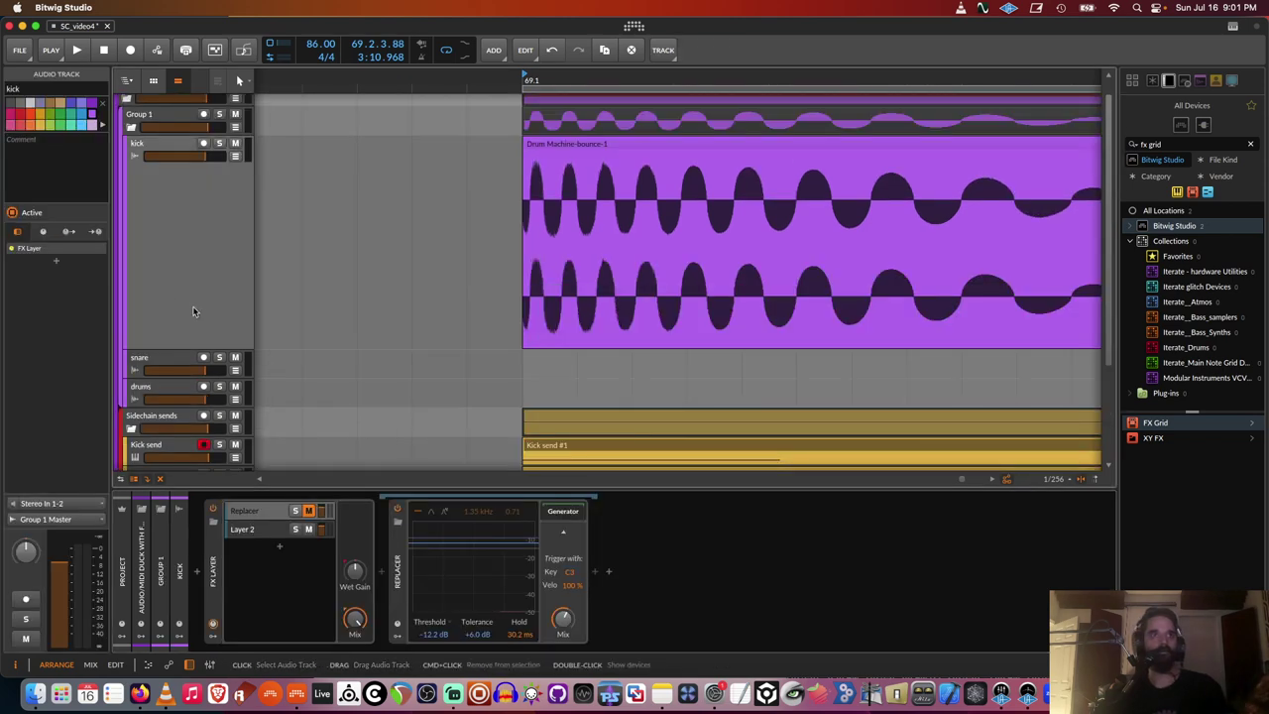
{"action": "scroll", "coordinate": [196, 312], "scroll_direction": "down", "scroll_amount": 5}
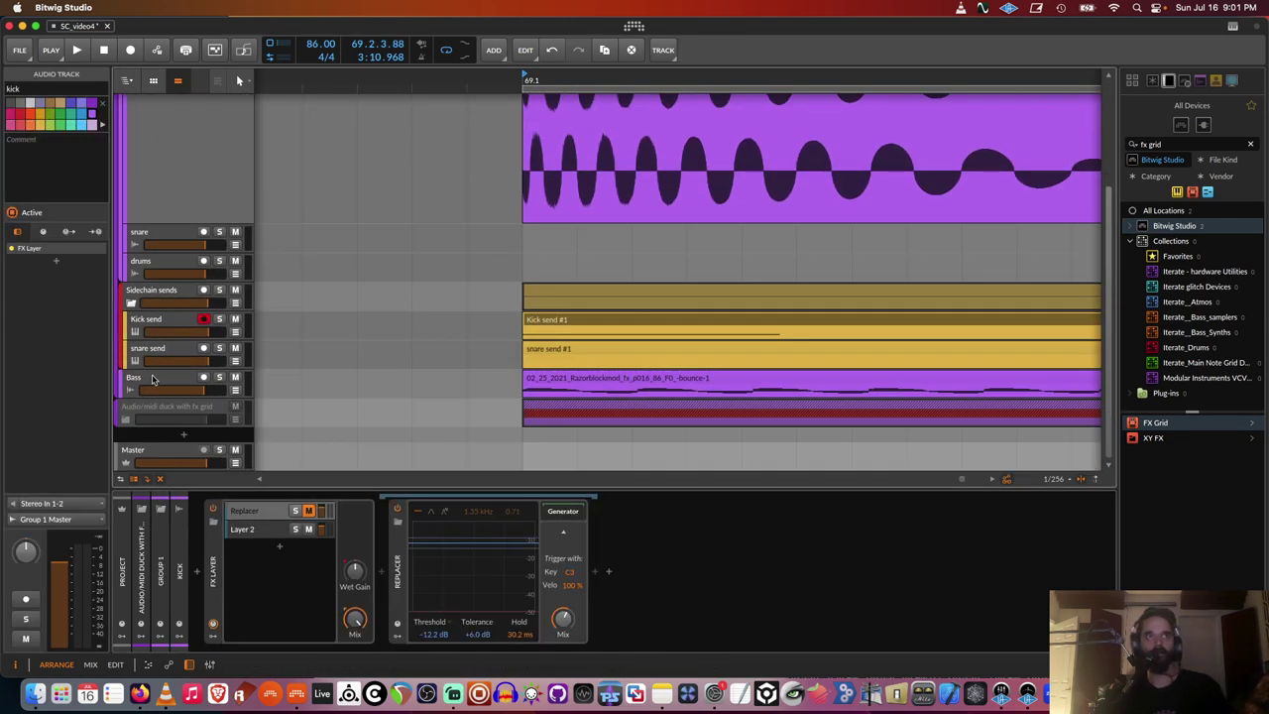
Return to the Bass track, collapse its FX Grid, and examine the Note Receiver chain inside Instrument Layer before collapsing it
{"action": "left_click", "coordinate": [151, 380]}
{"action": "left_click", "coordinate": [289, 524]}
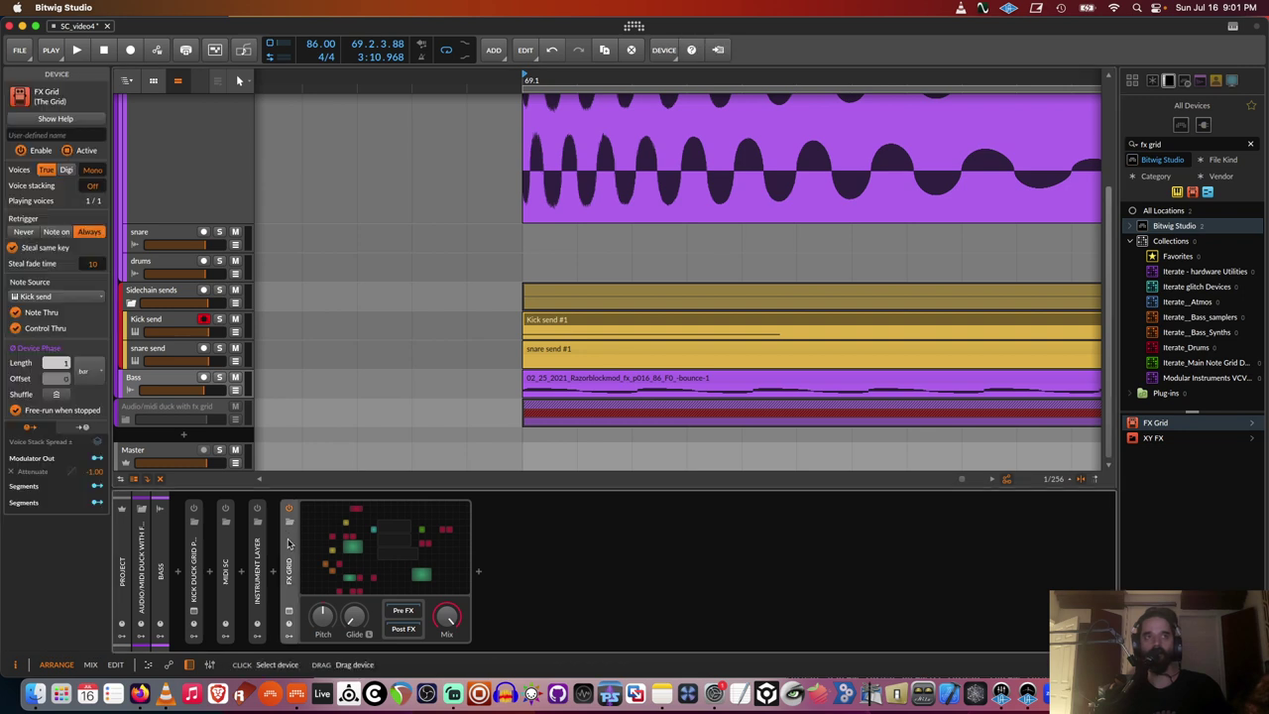
{"action": "left_click", "coordinate": [260, 552]}
{"action": "left_click", "coordinate": [262, 552]}
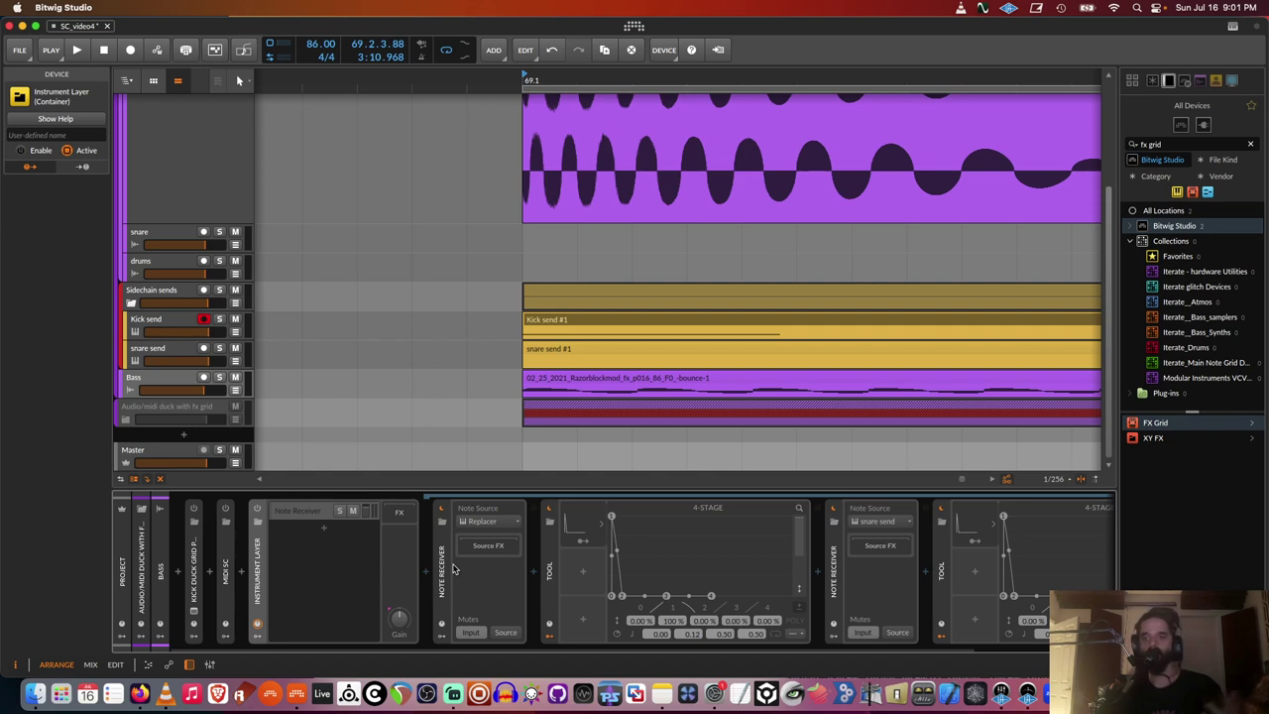
{"action": "double_click", "coordinate": [256, 546]}
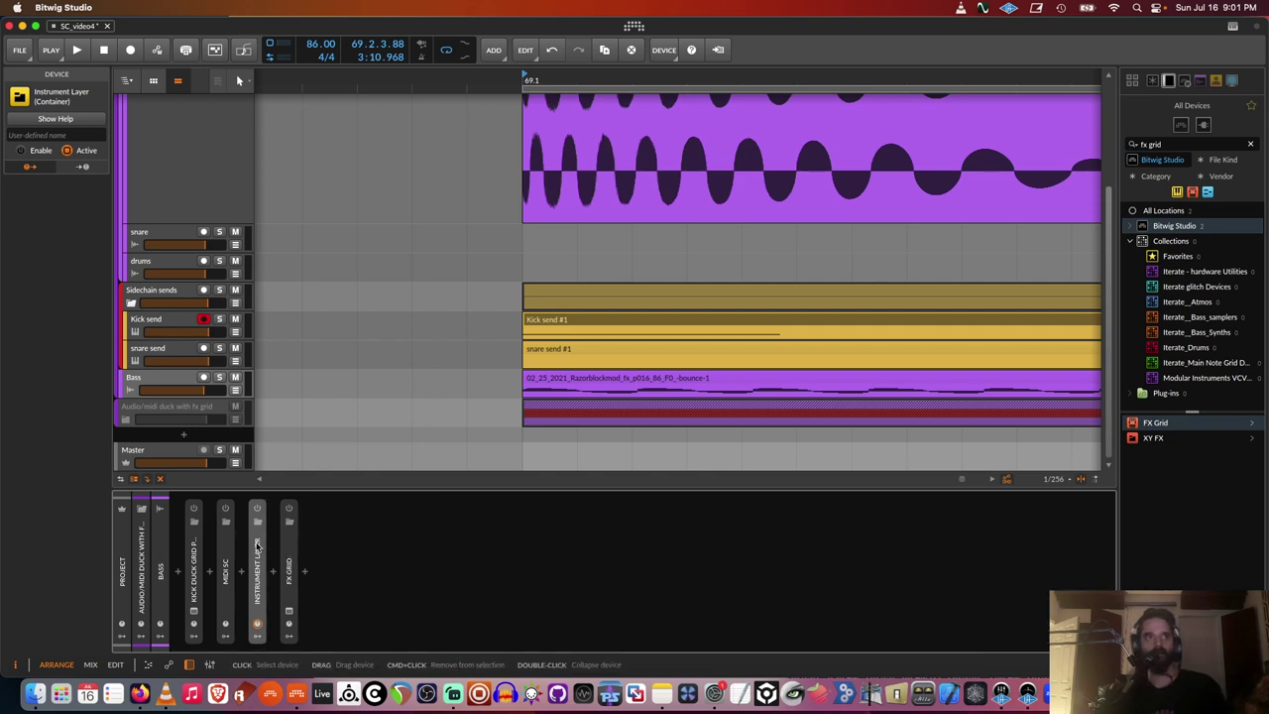